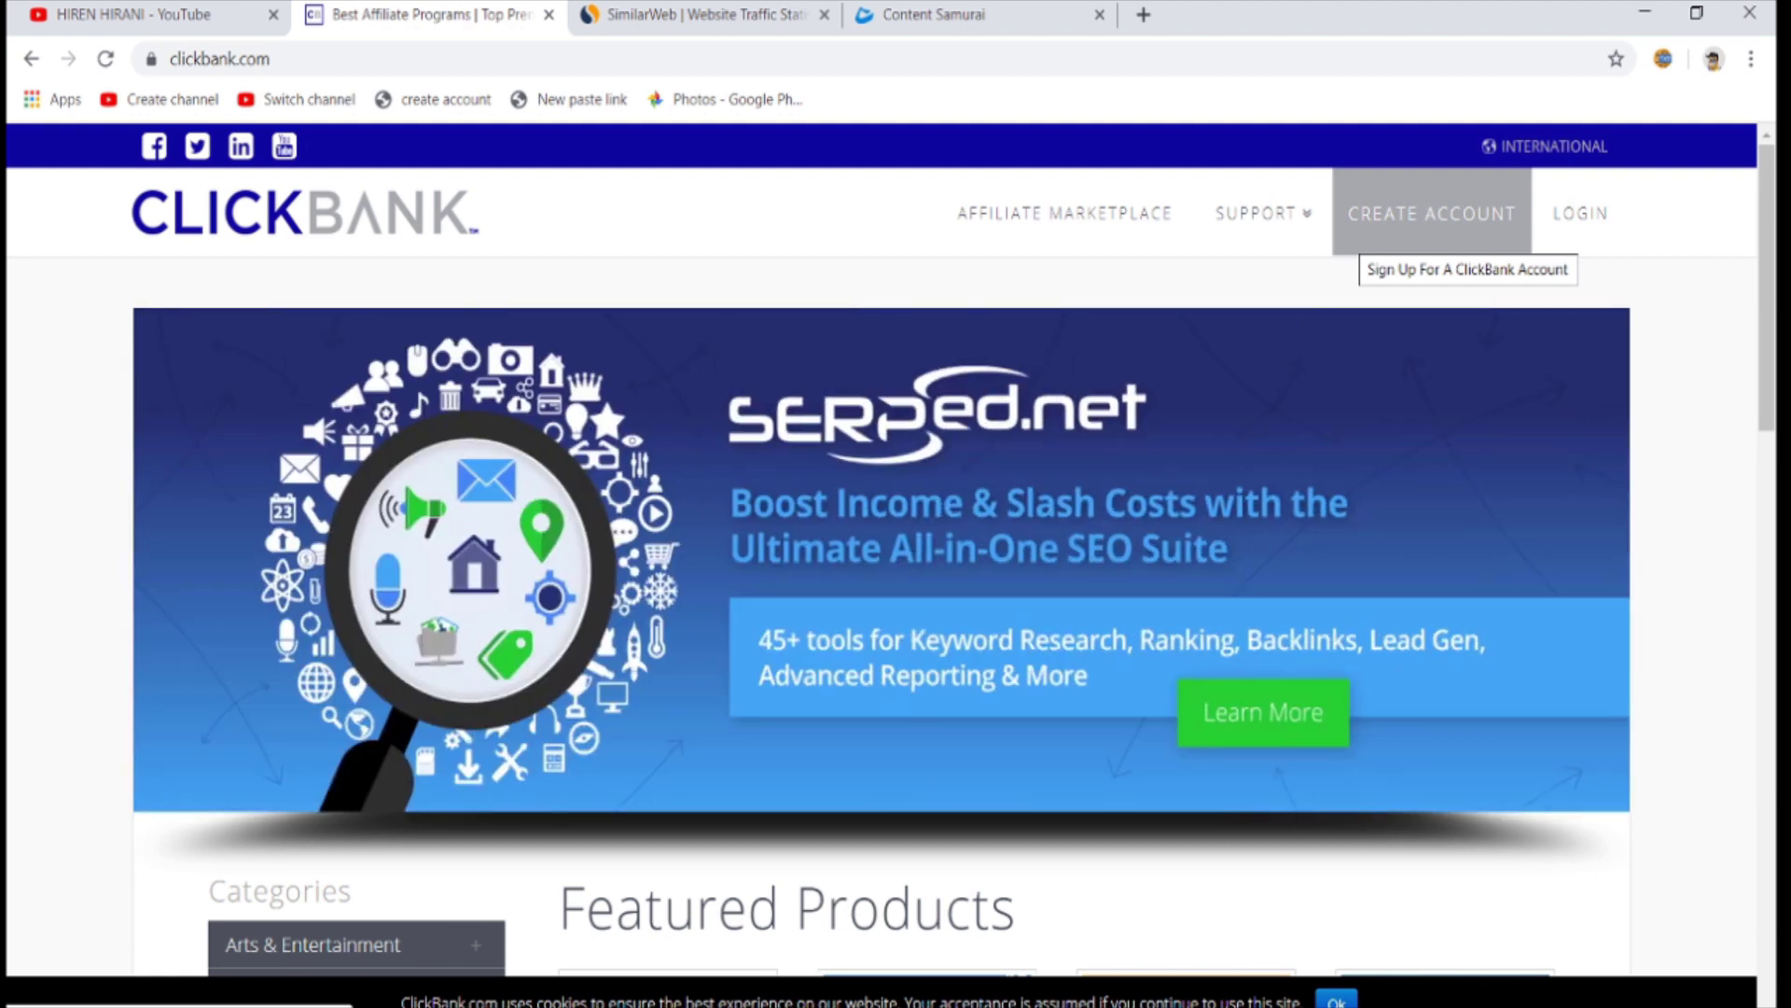
Open ClickBank's free sign-up form and review its country, name, phone, email and password fields.
{"action": "left_click", "coordinate": [1366, 238]}
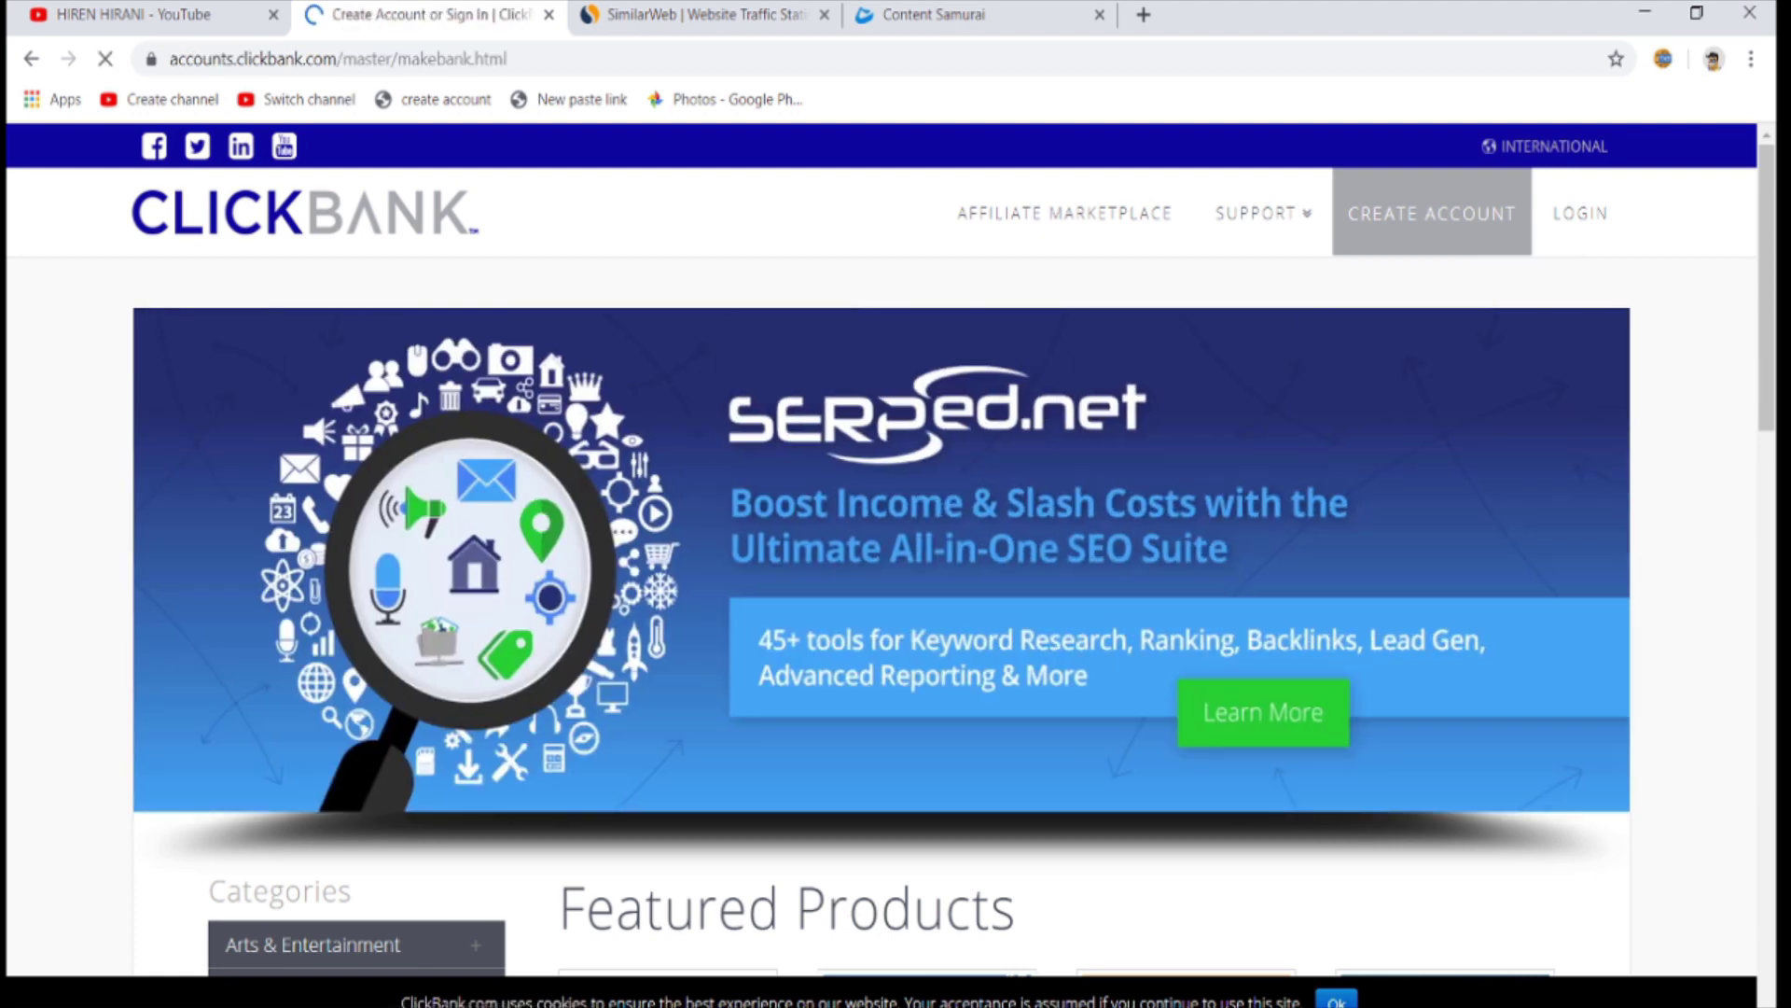
{"action": "scroll", "coordinate": [896, 561], "scroll_direction": "down", "scroll_amount": 5}
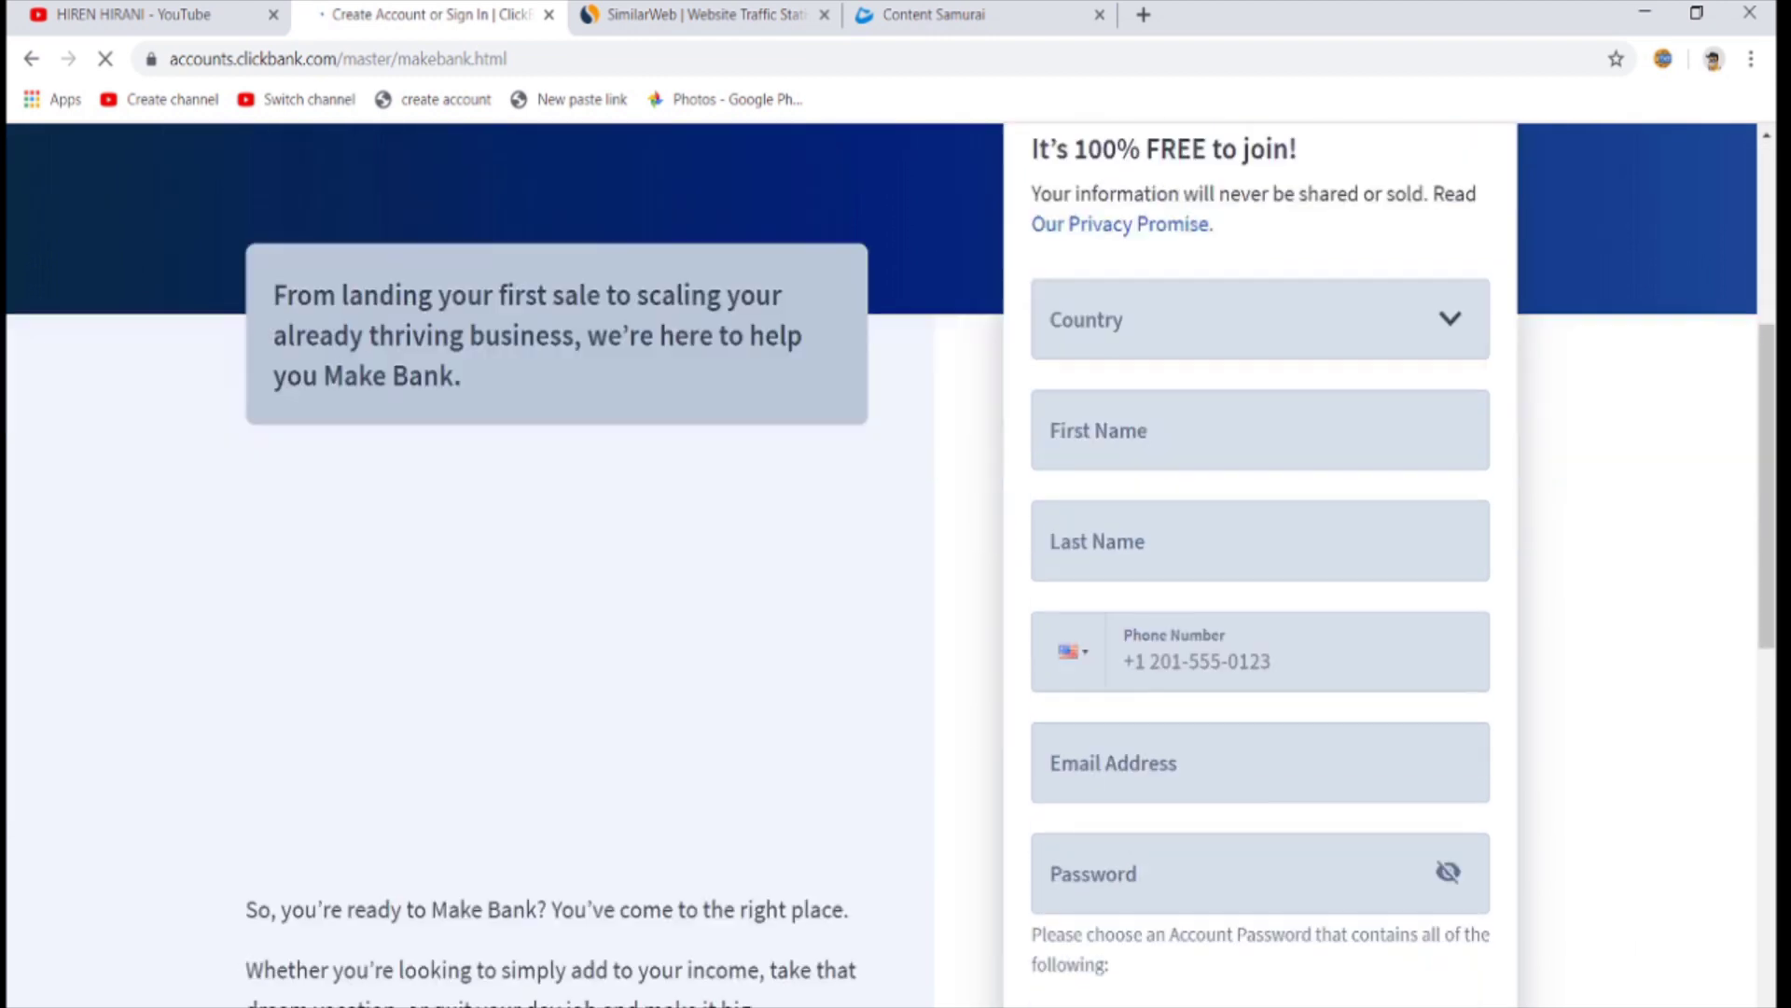
{"action": "scroll", "coordinate": [895, 560], "scroll_direction": "down", "scroll_amount": 5}
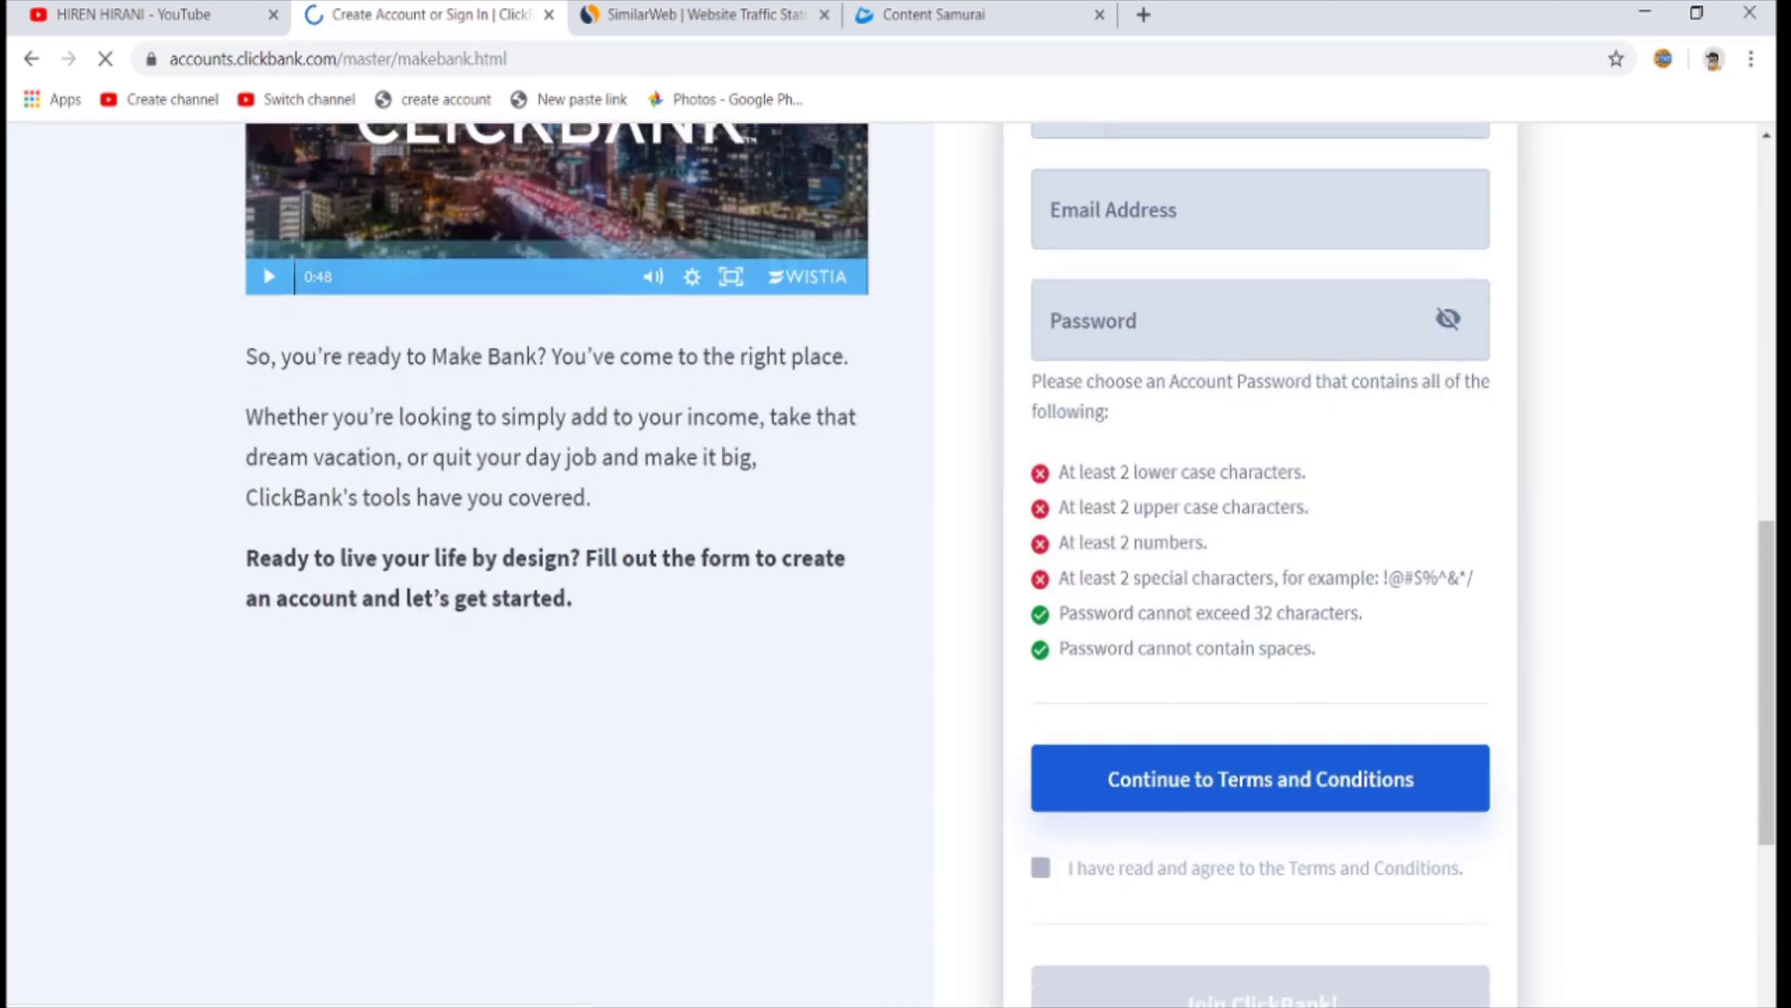
{"action": "scroll", "coordinate": [895, 561], "scroll_direction": "down", "scroll_amount": 5}
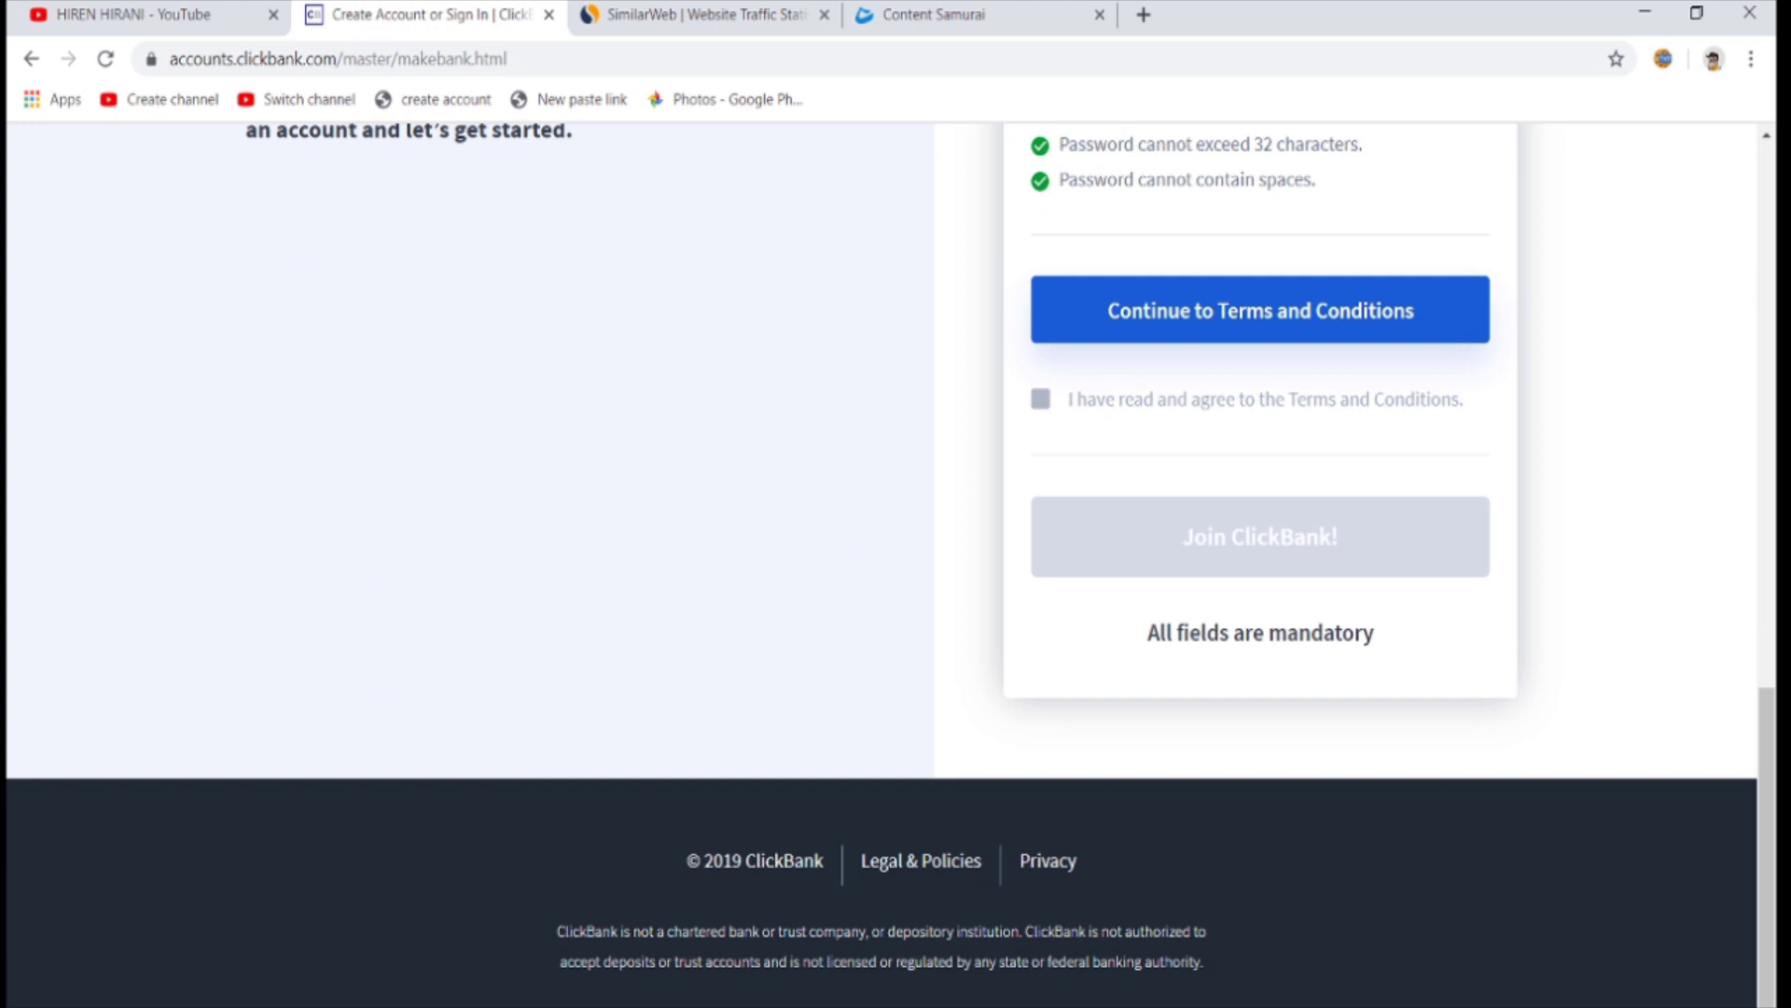
{"action": "scroll", "coordinate": [895, 560], "scroll_direction": "up", "scroll_amount": 15}
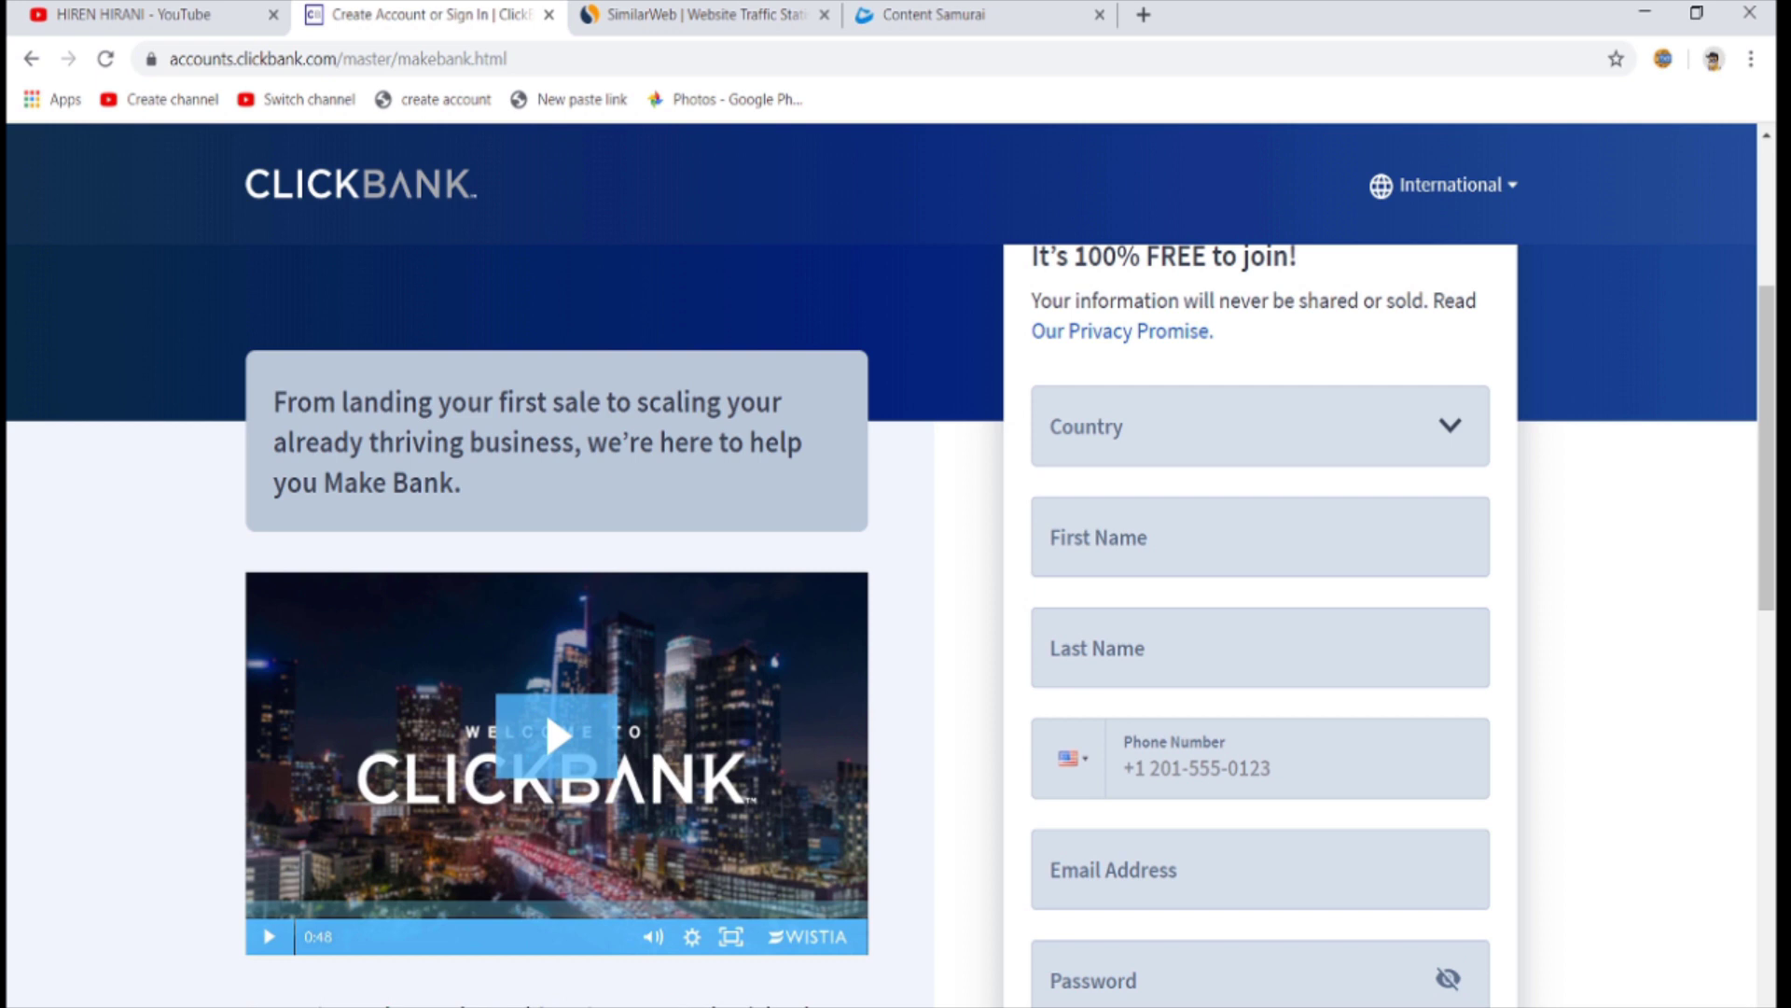
List ClickBank's Health & Fitness marketplace products by popularity, showing 1102 results.
{"action": "left_click", "coordinate": [364, 185]}
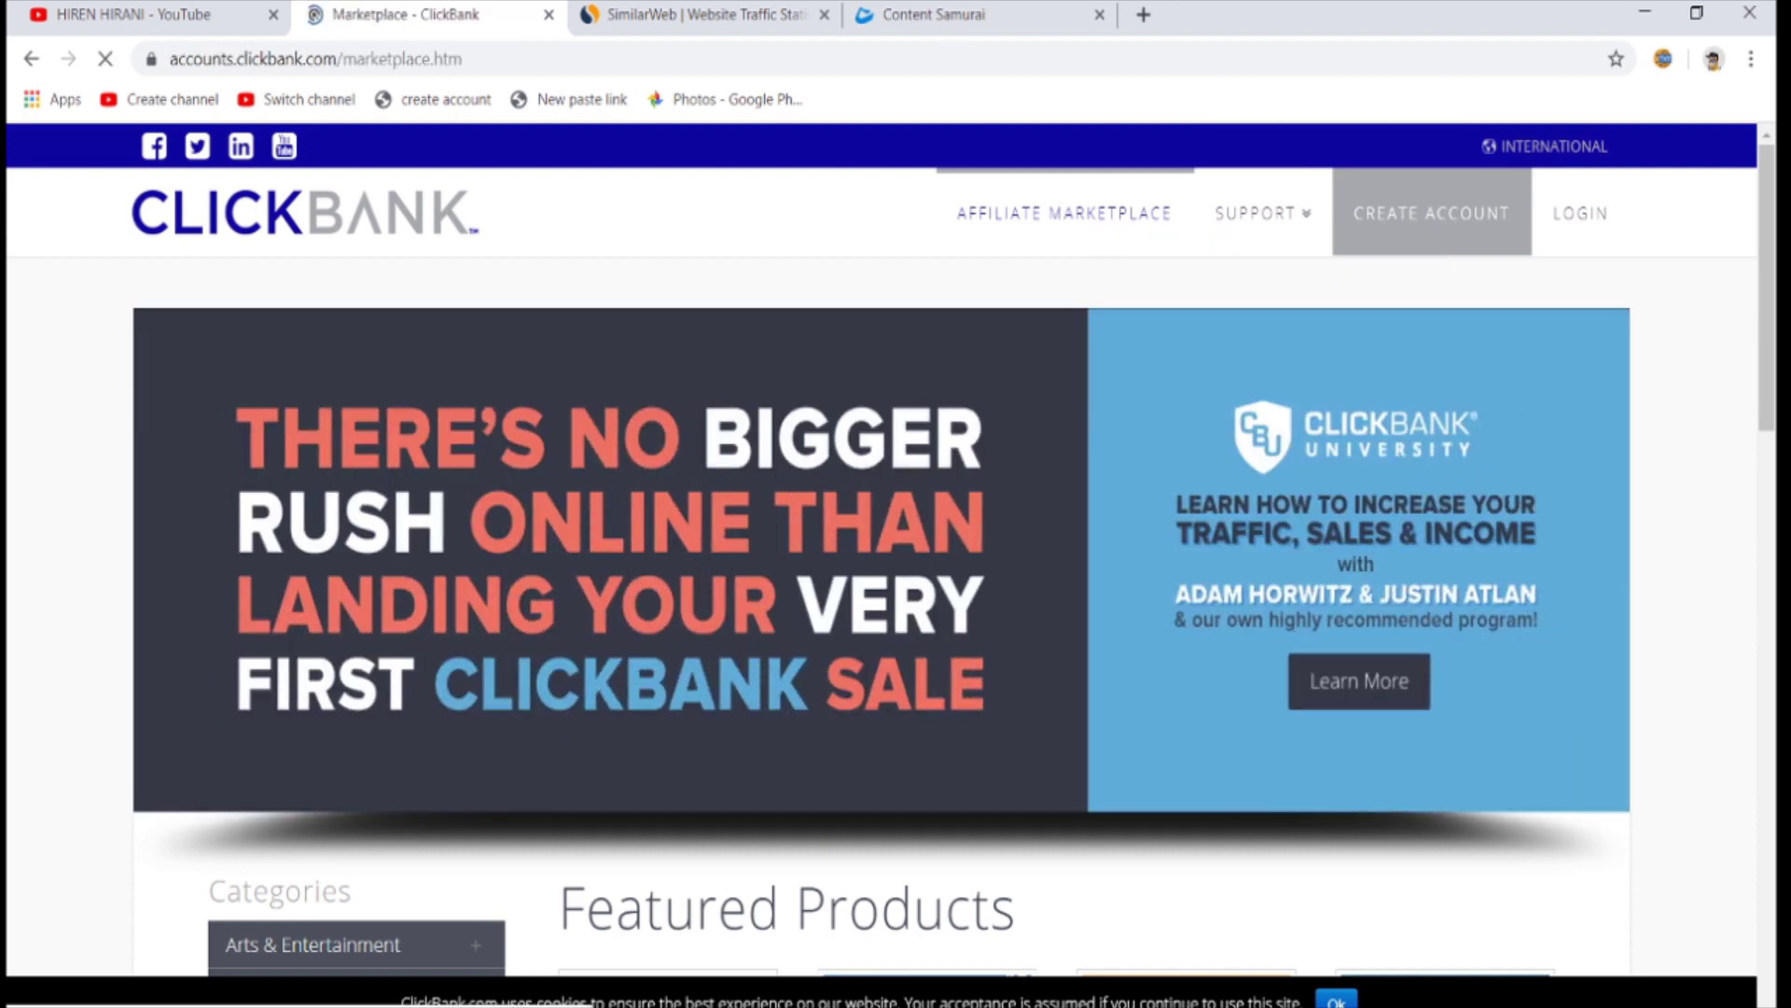
{"action": "scroll", "coordinate": [897, 560], "scroll_direction": "down", "scroll_amount": 4}
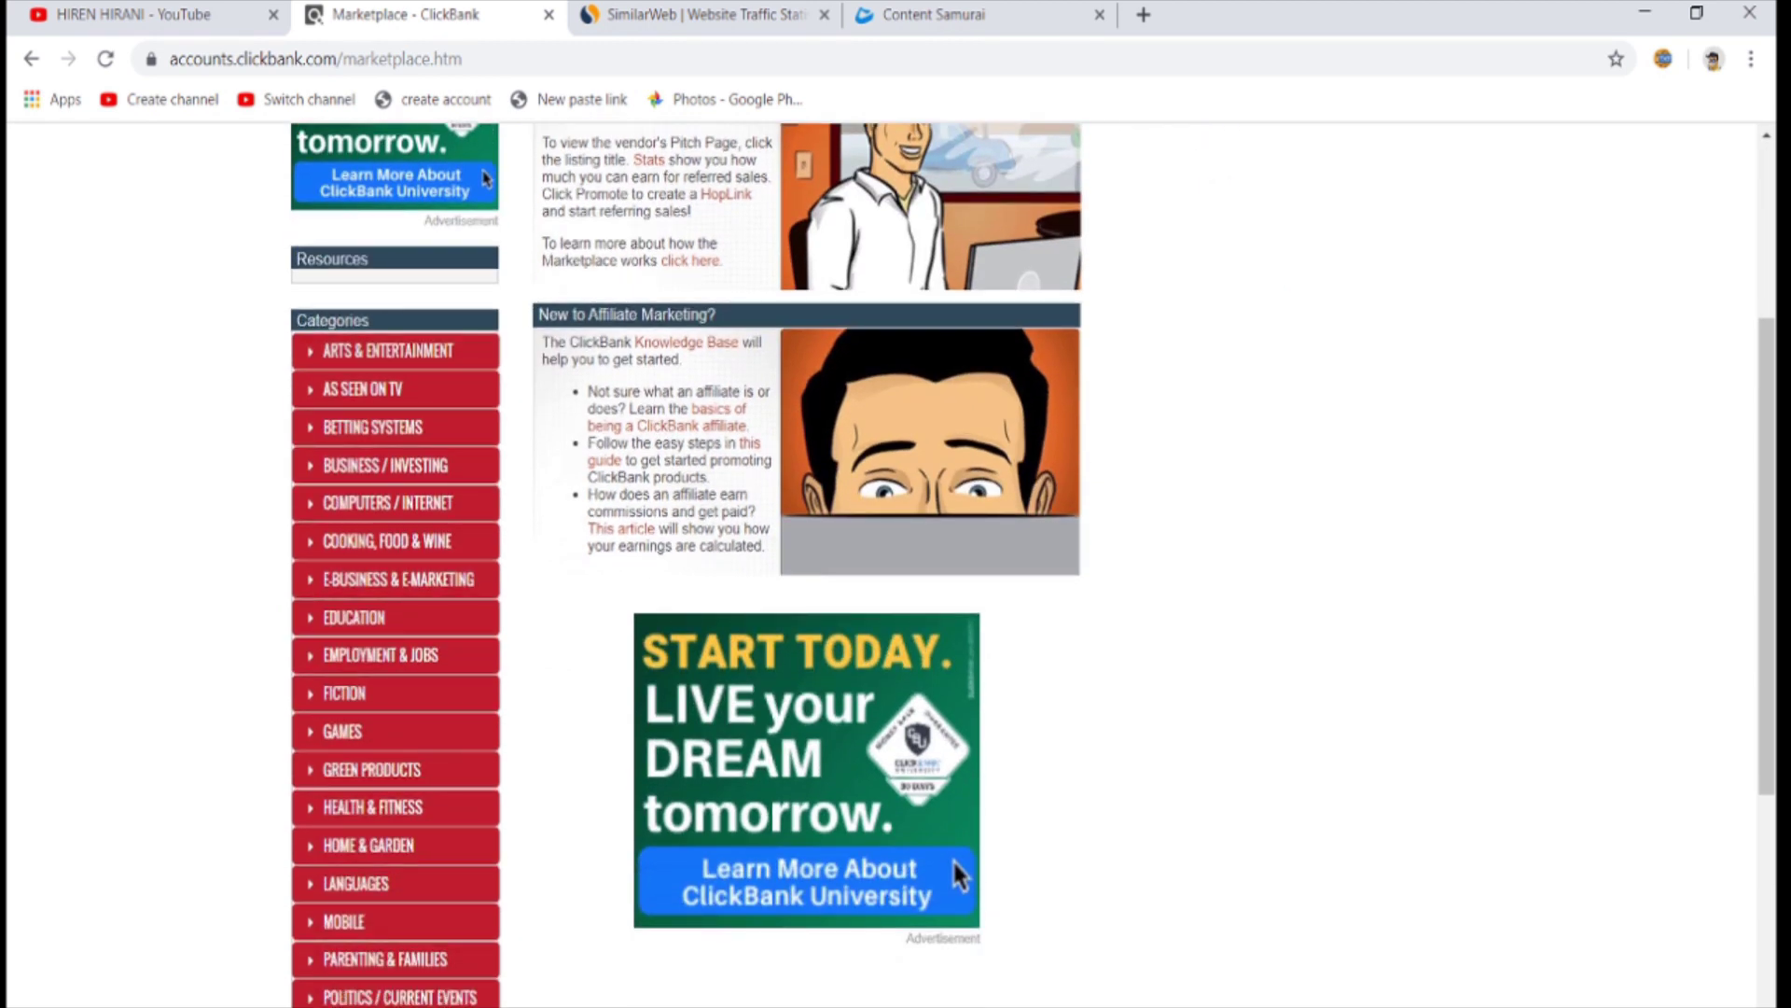
{"action": "scroll", "coordinate": [1025, 561], "scroll_direction": "down", "scroll_amount": 1}
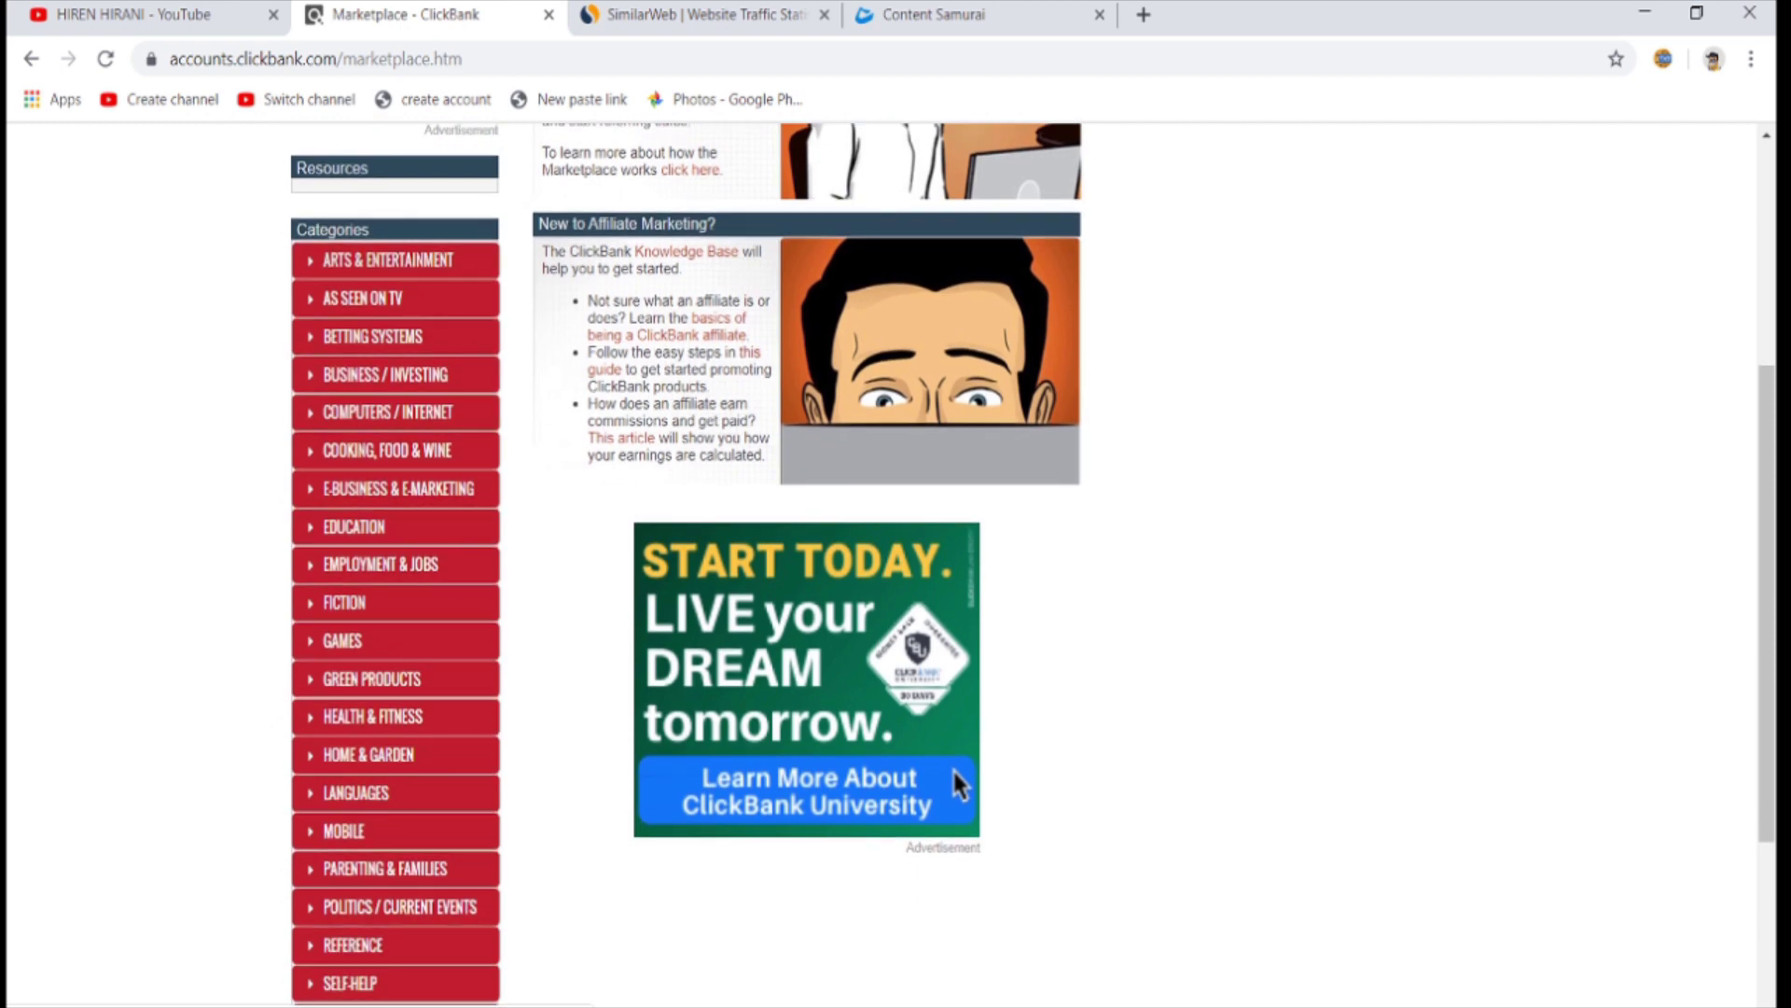
{"action": "scroll", "coordinate": [808, 560], "scroll_direction": "down", "scroll_amount": 2}
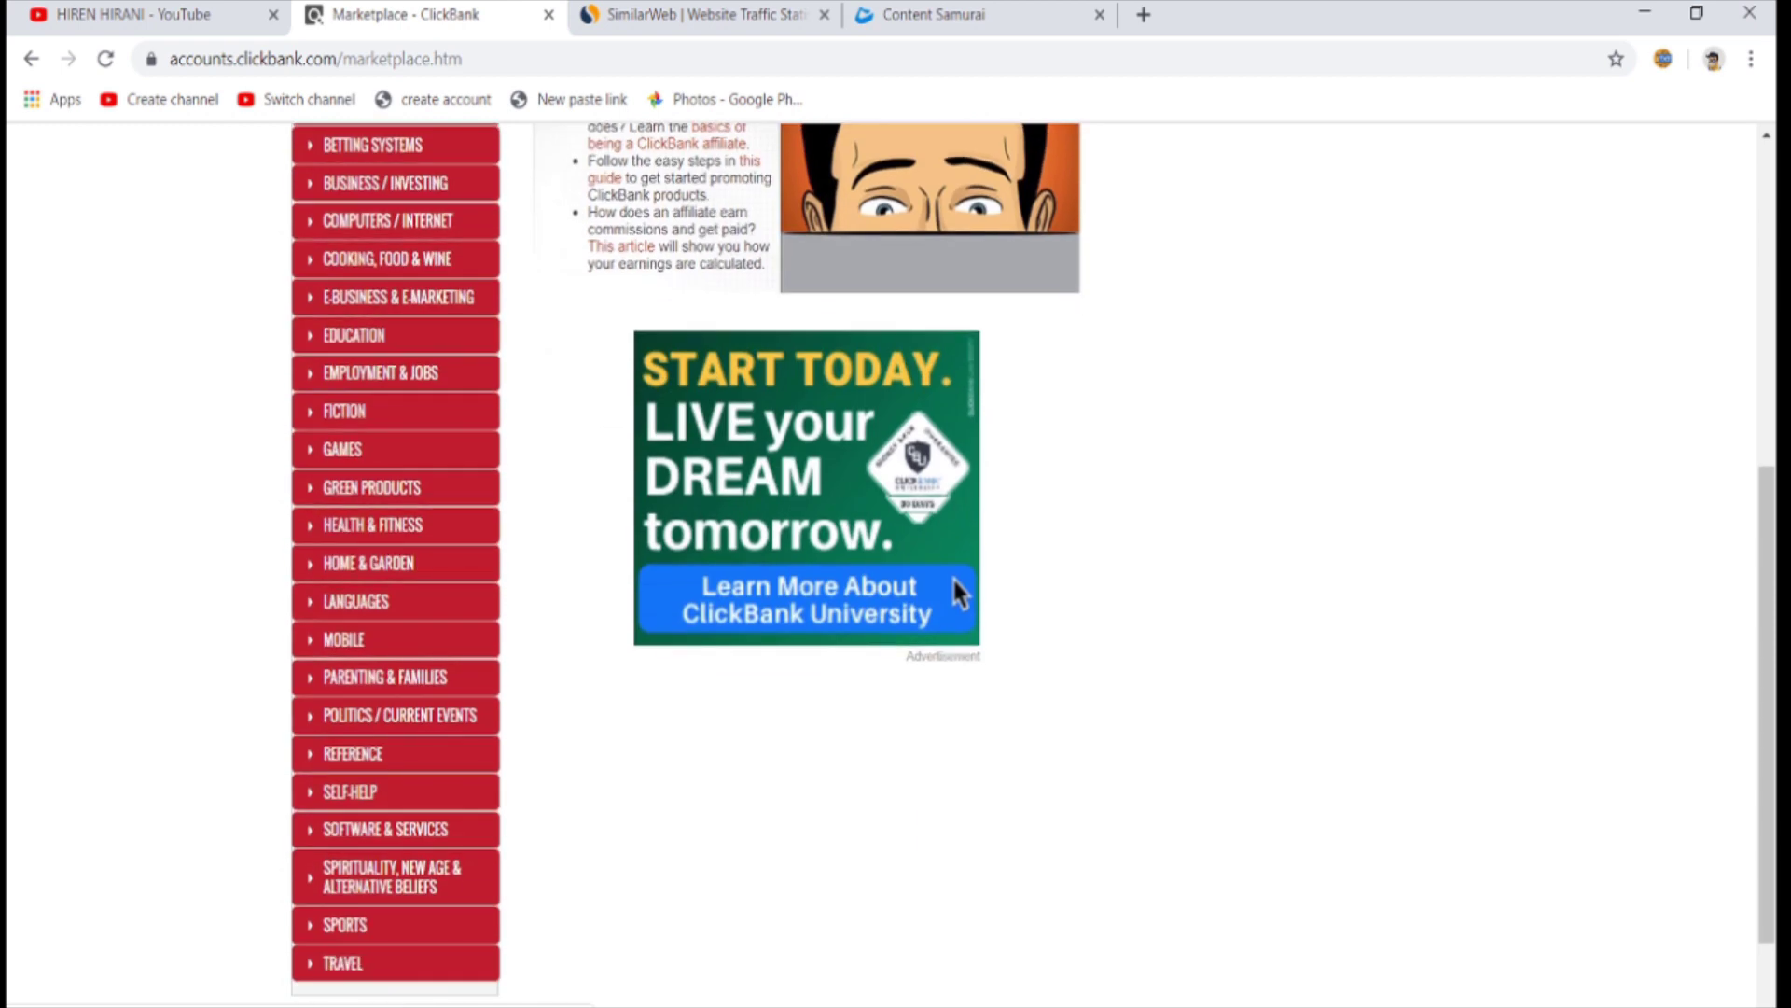
{"action": "scroll", "coordinate": [1032, 566], "scroll_direction": "up", "scroll_amount": 1}
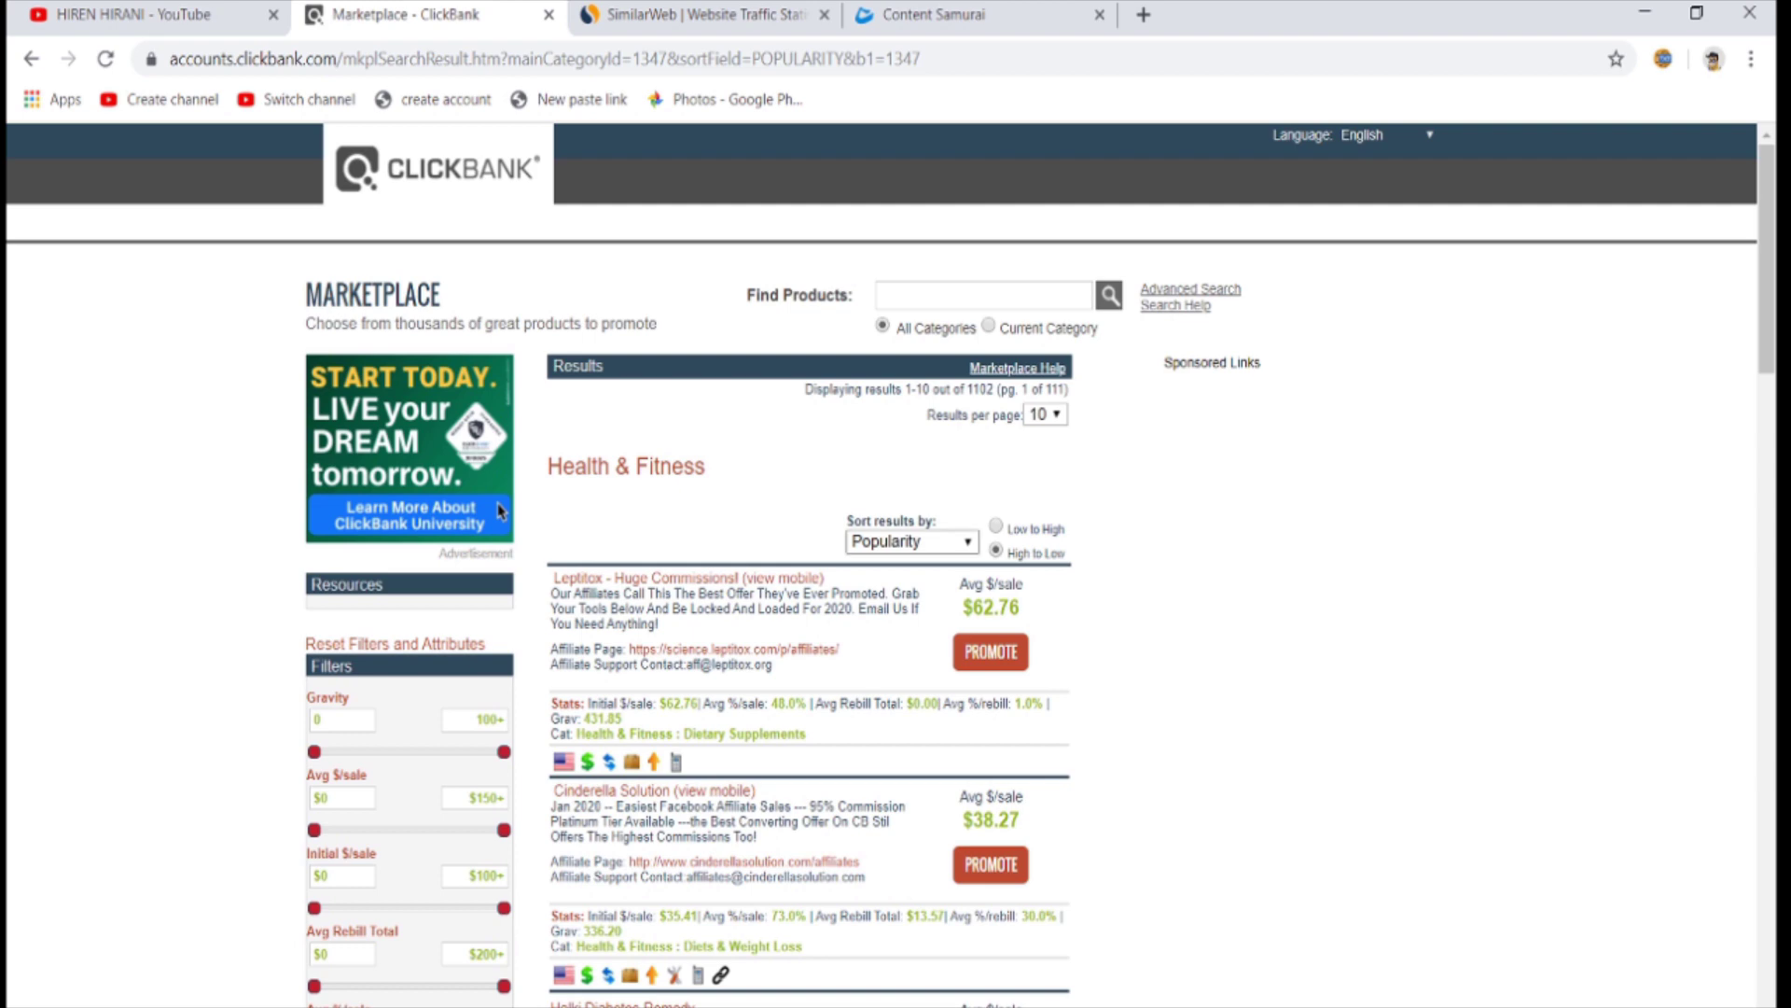
Find Cinderella Solution in the Health & Fitness results and select its affiliate page URL.
{"action": "scroll", "coordinate": [896, 560], "scroll_direction": "down", "scroll_amount": 2}
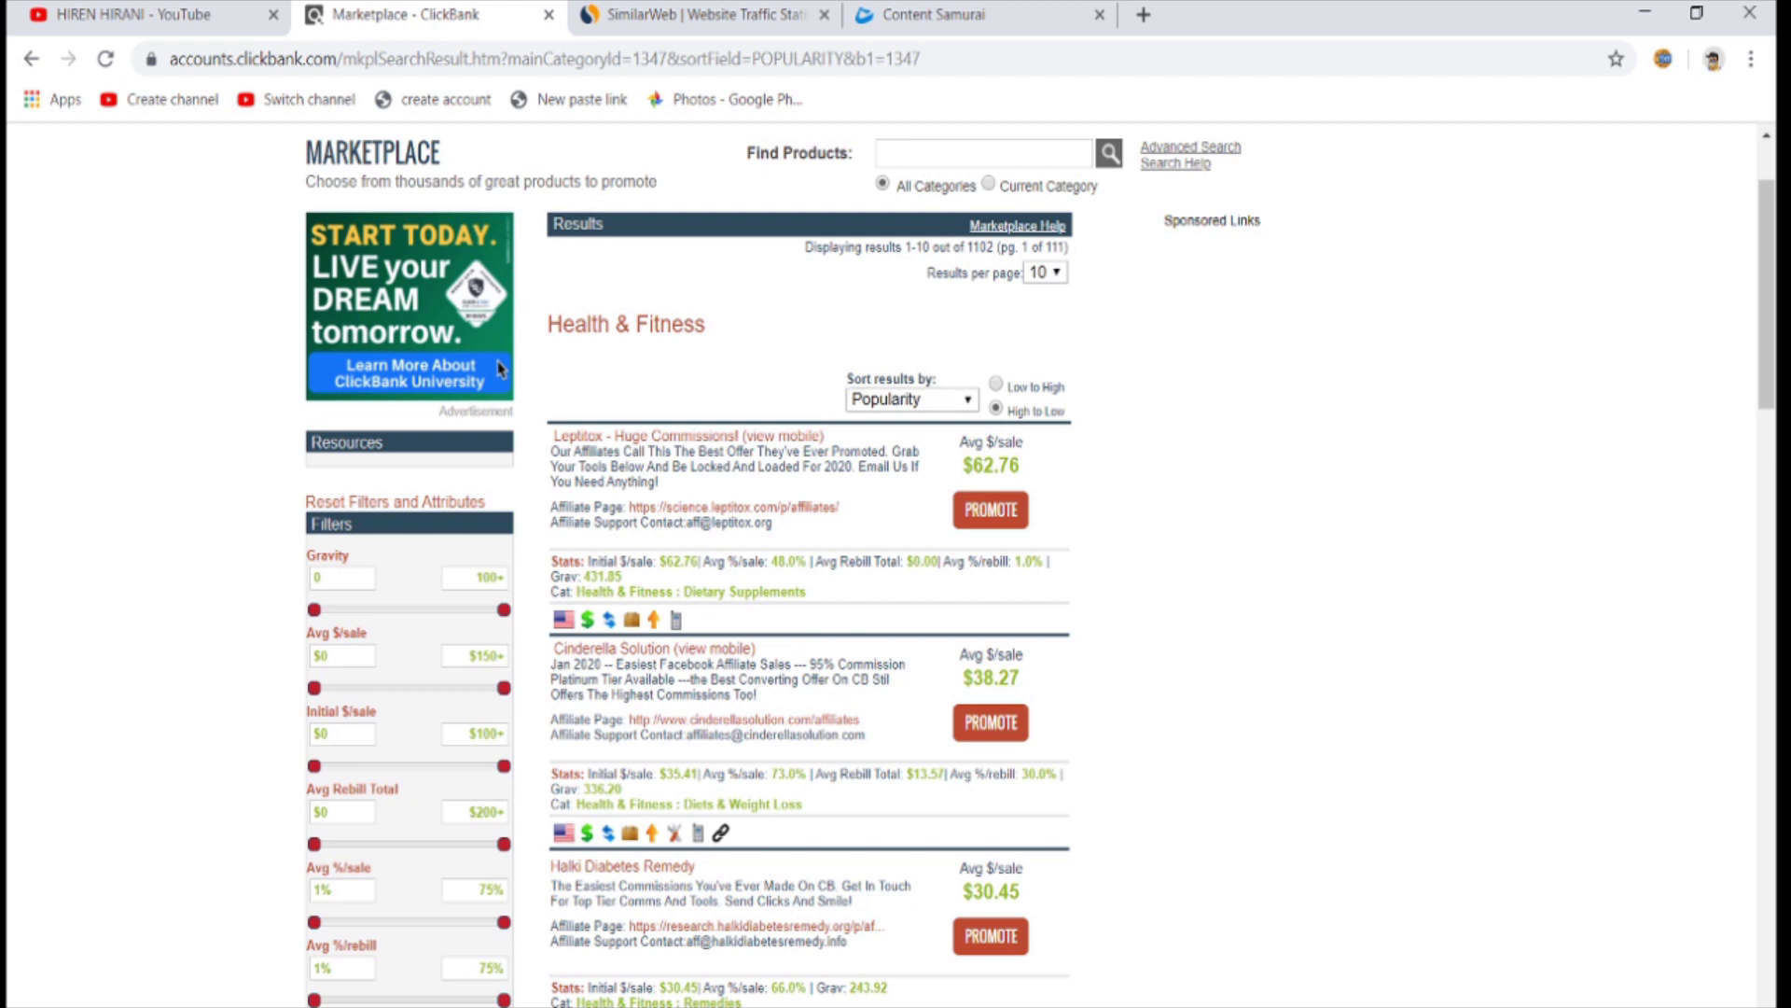
{"action": "scroll", "coordinate": [895, 559], "scroll_direction": "down", "scroll_amount": 1}
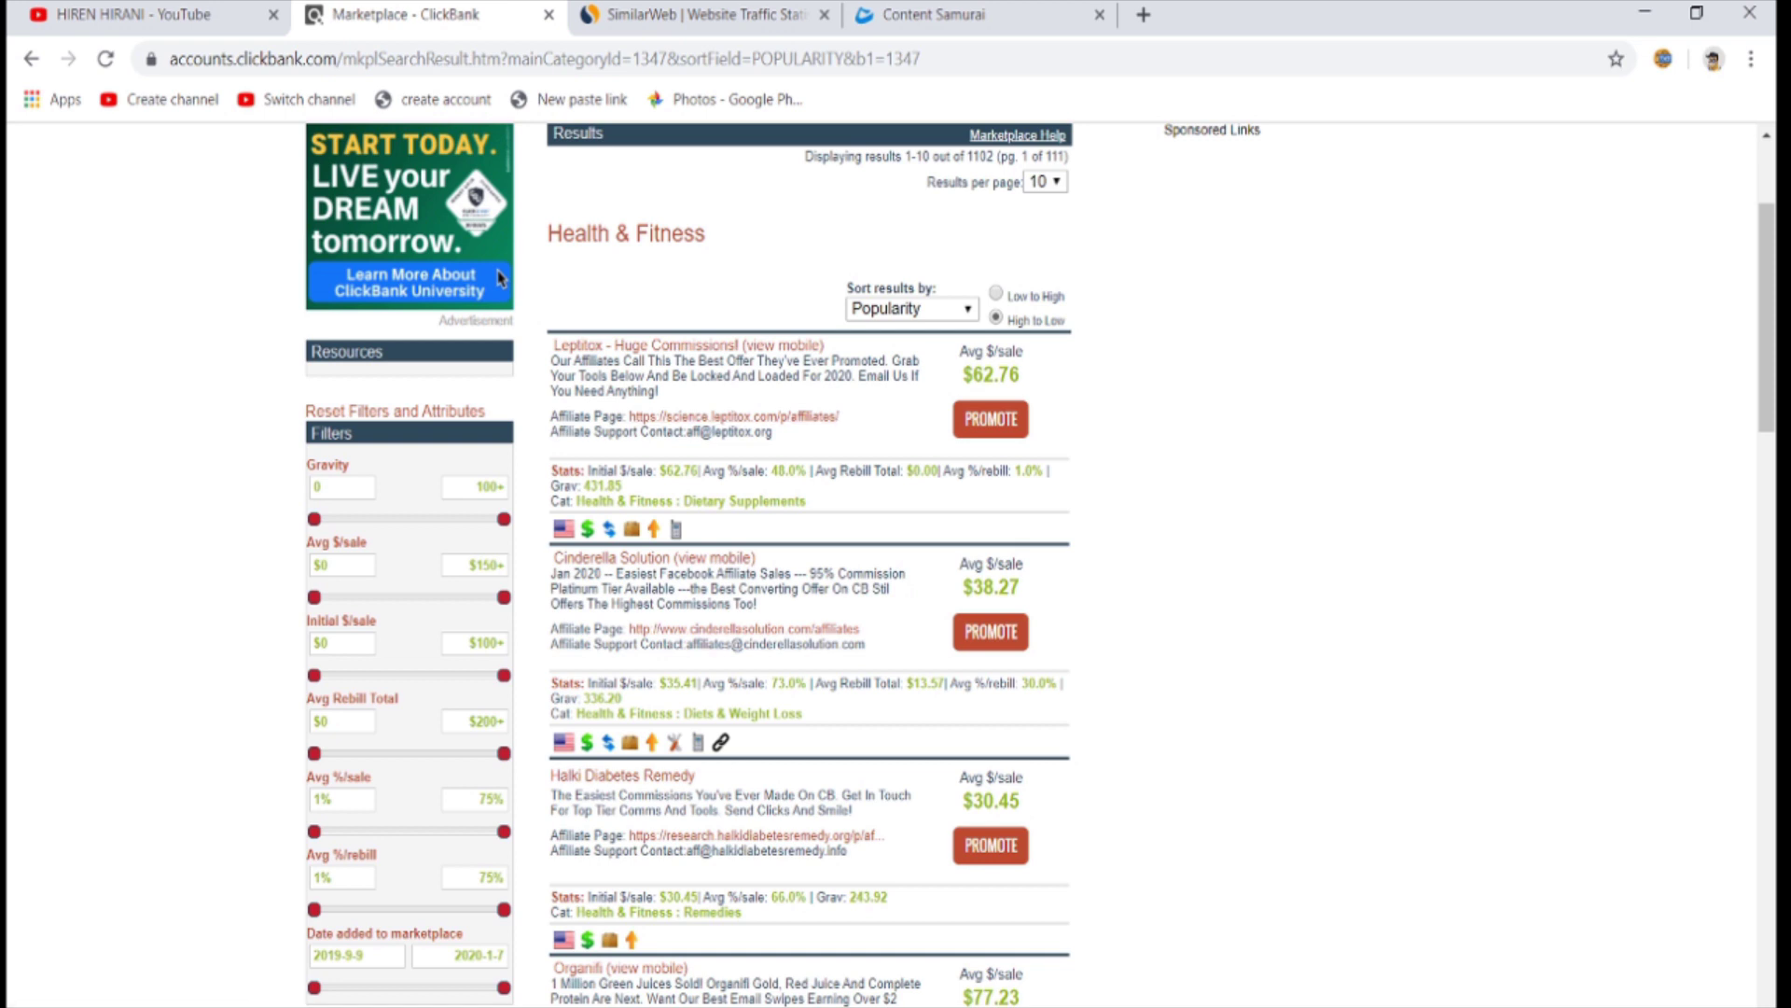
{"action": "scroll", "coordinate": [810, 560], "scroll_direction": "down", "scroll_amount": 1}
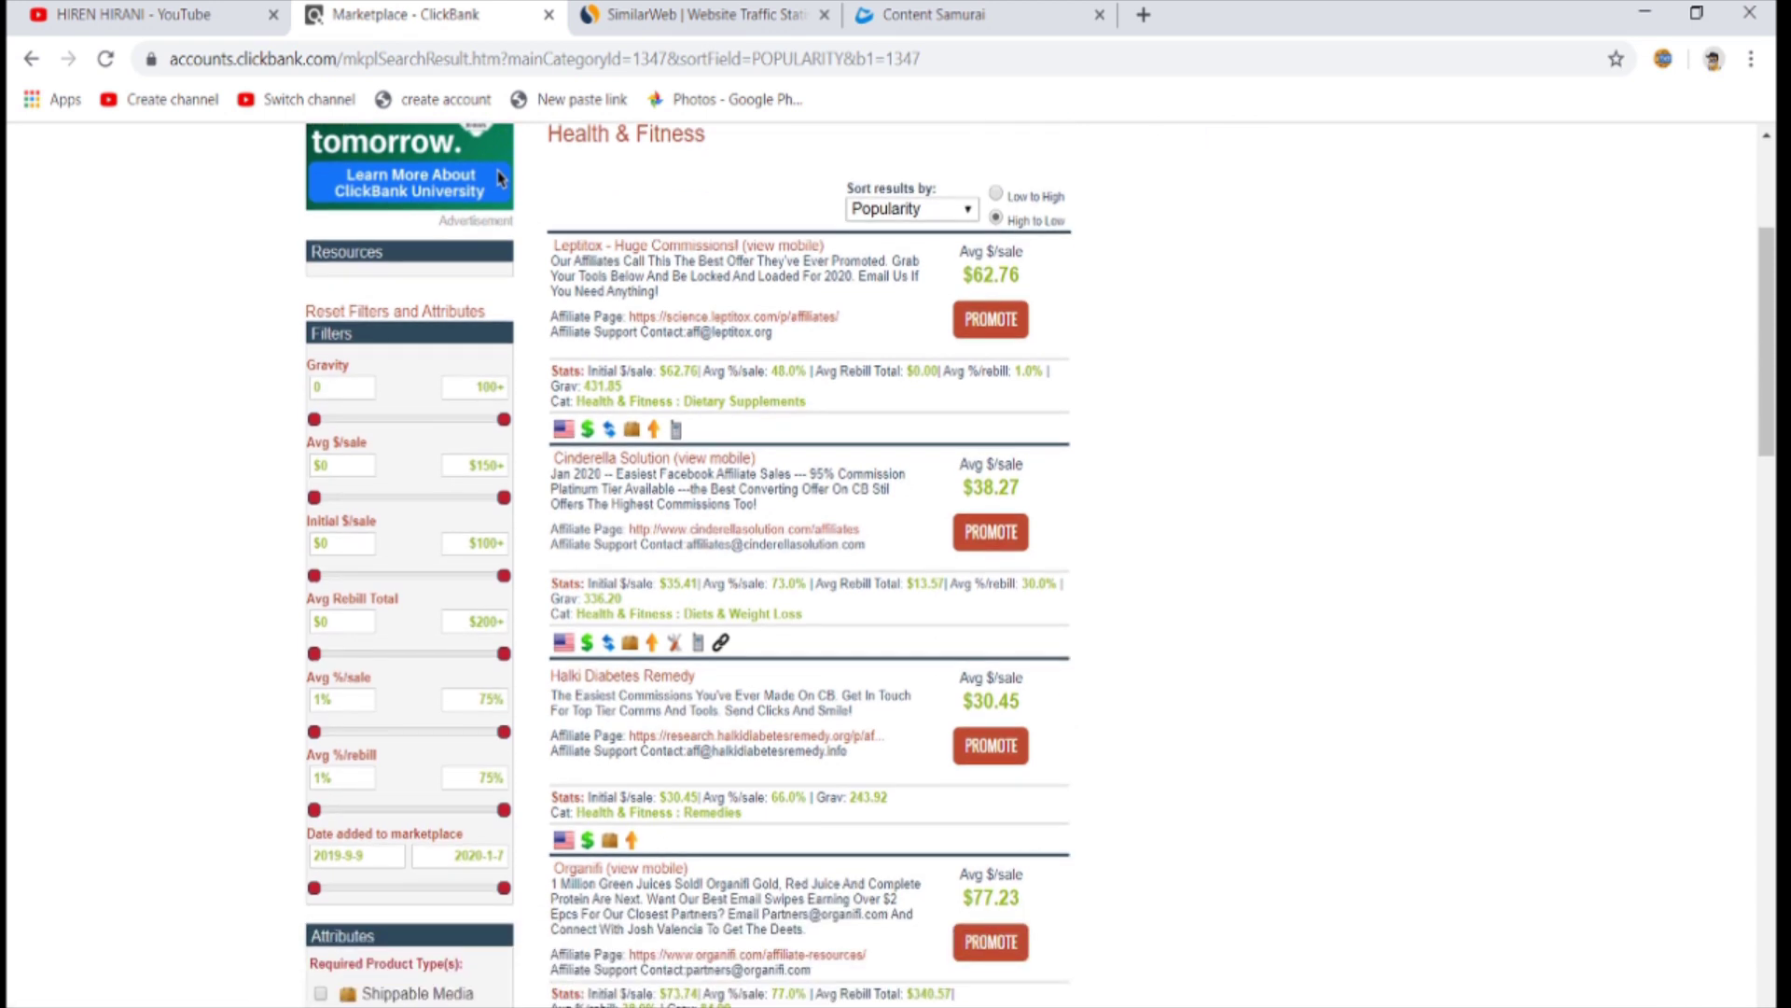
{"action": "scroll", "coordinate": [501, 180], "scroll_direction": "down", "scroll_amount": 1}
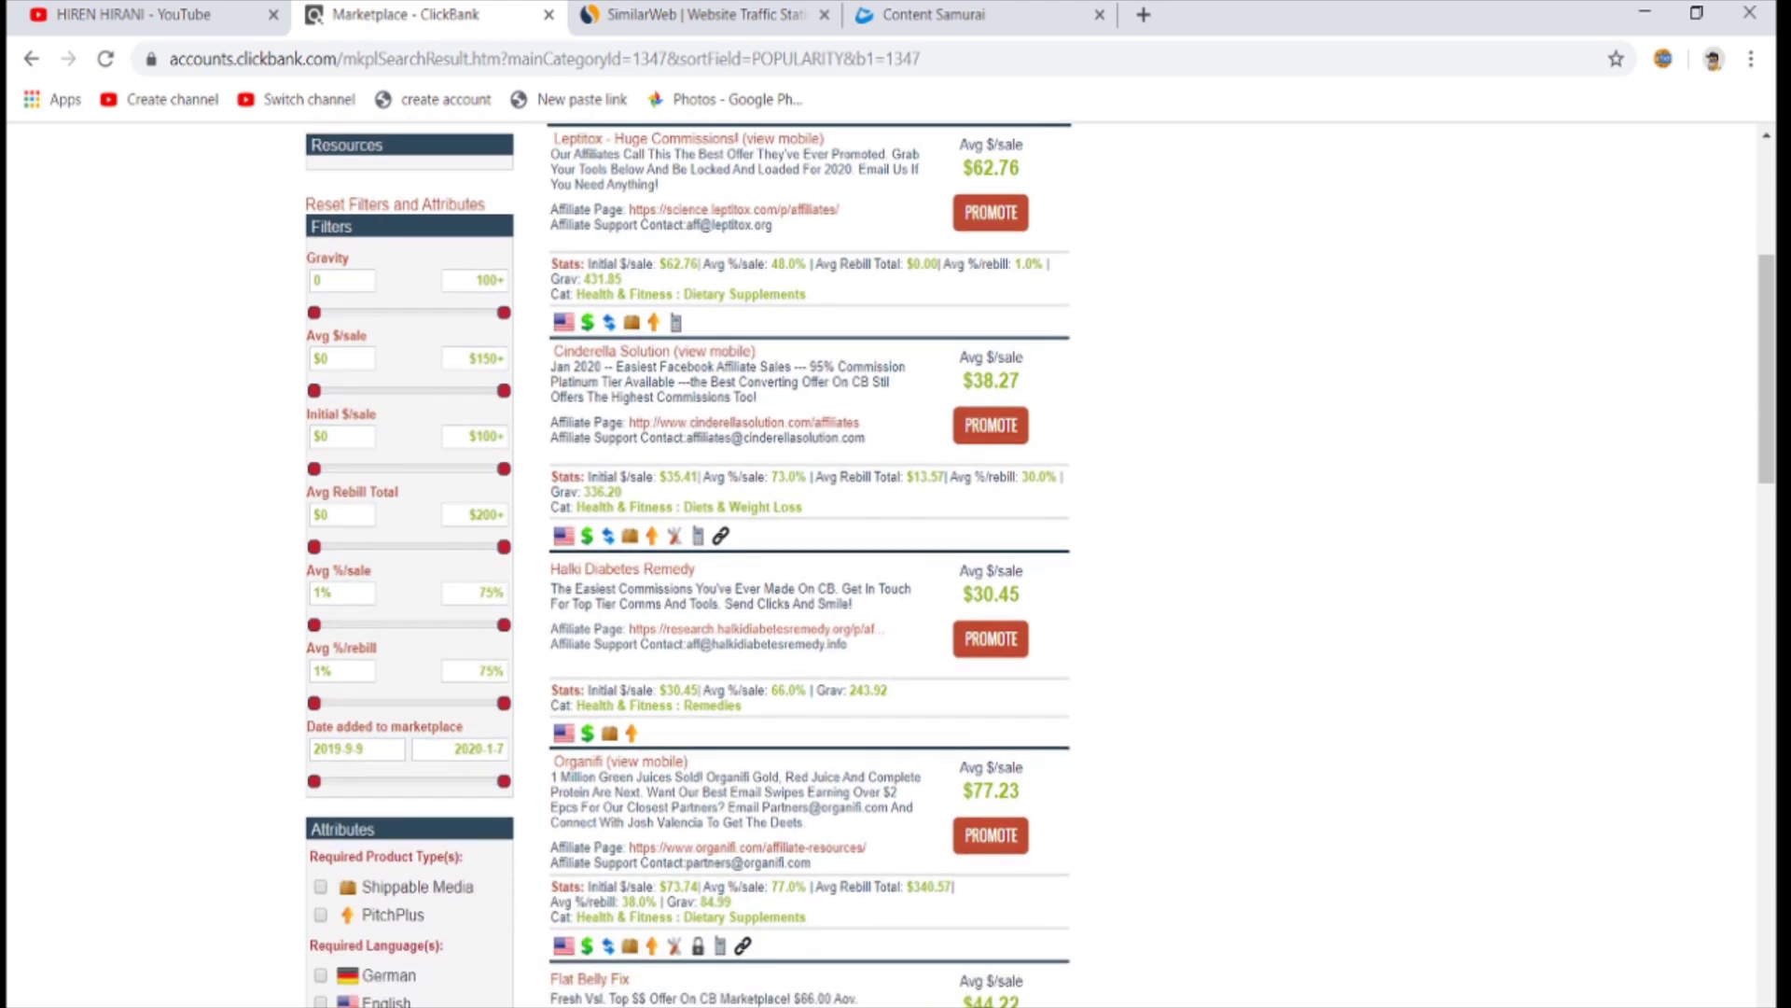
{"action": "scroll", "coordinate": [501, 193], "scroll_direction": "up", "scroll_amount": 1}
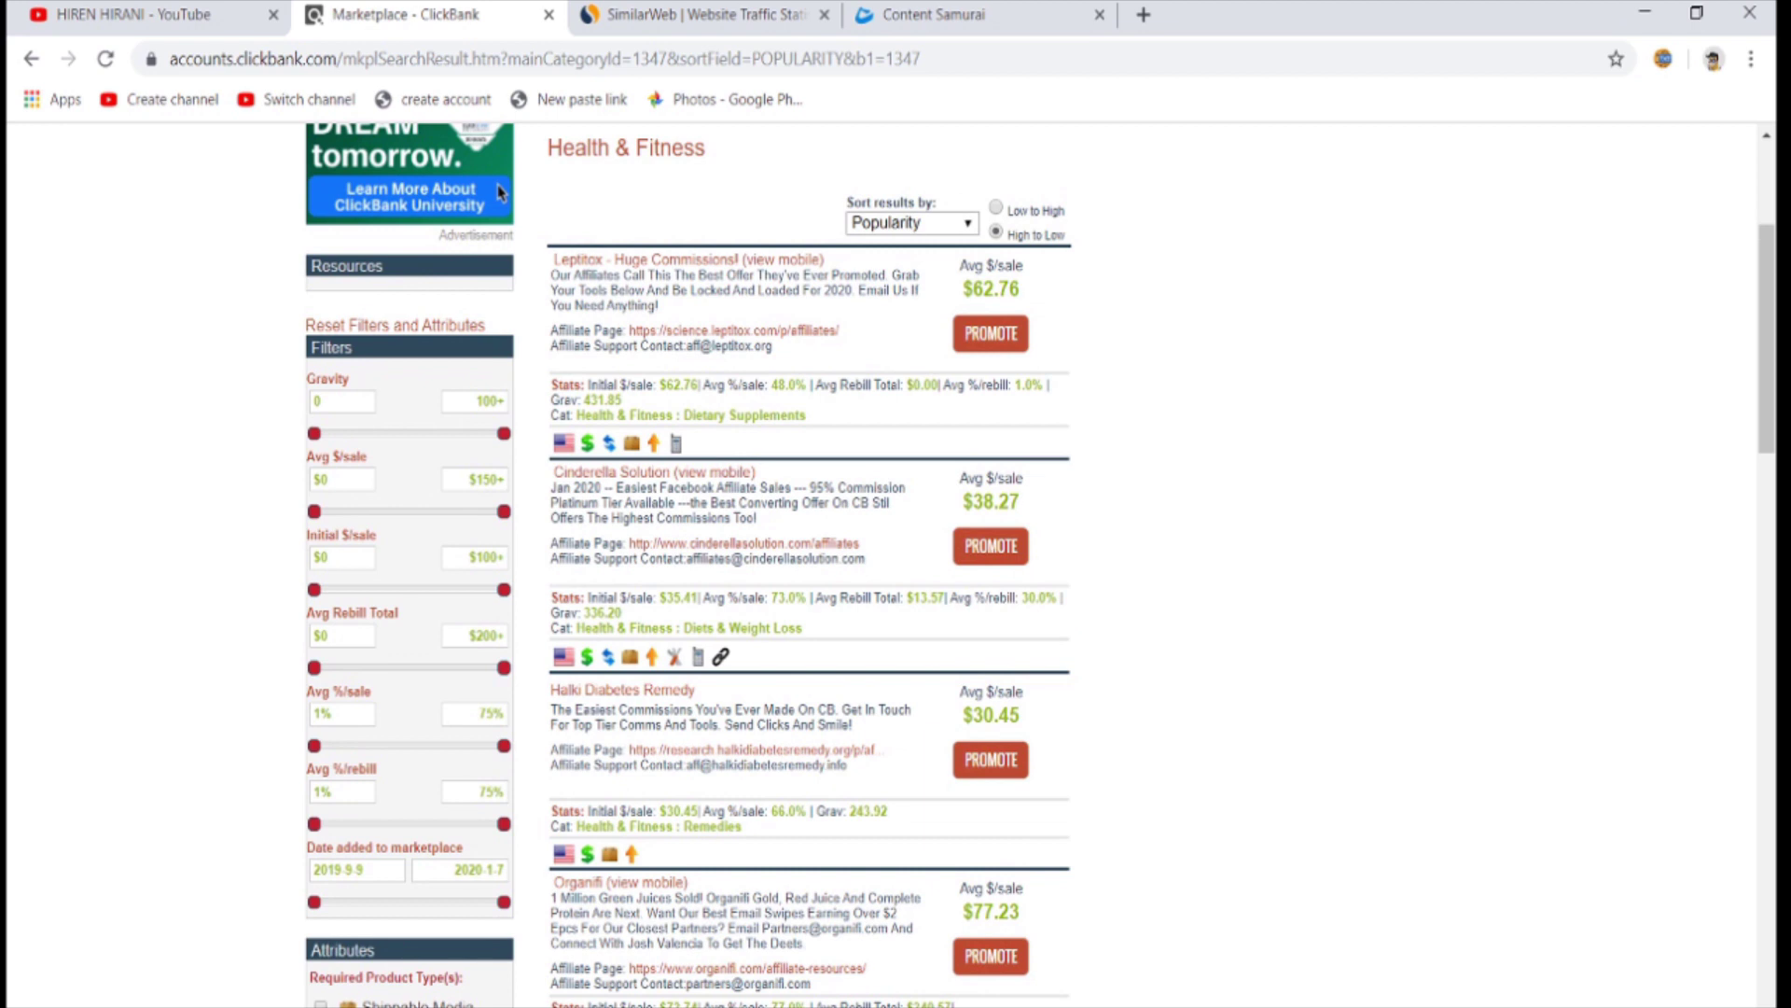
{"action": "scroll", "coordinate": [501, 193], "scroll_direction": "down", "scroll_amount": 1}
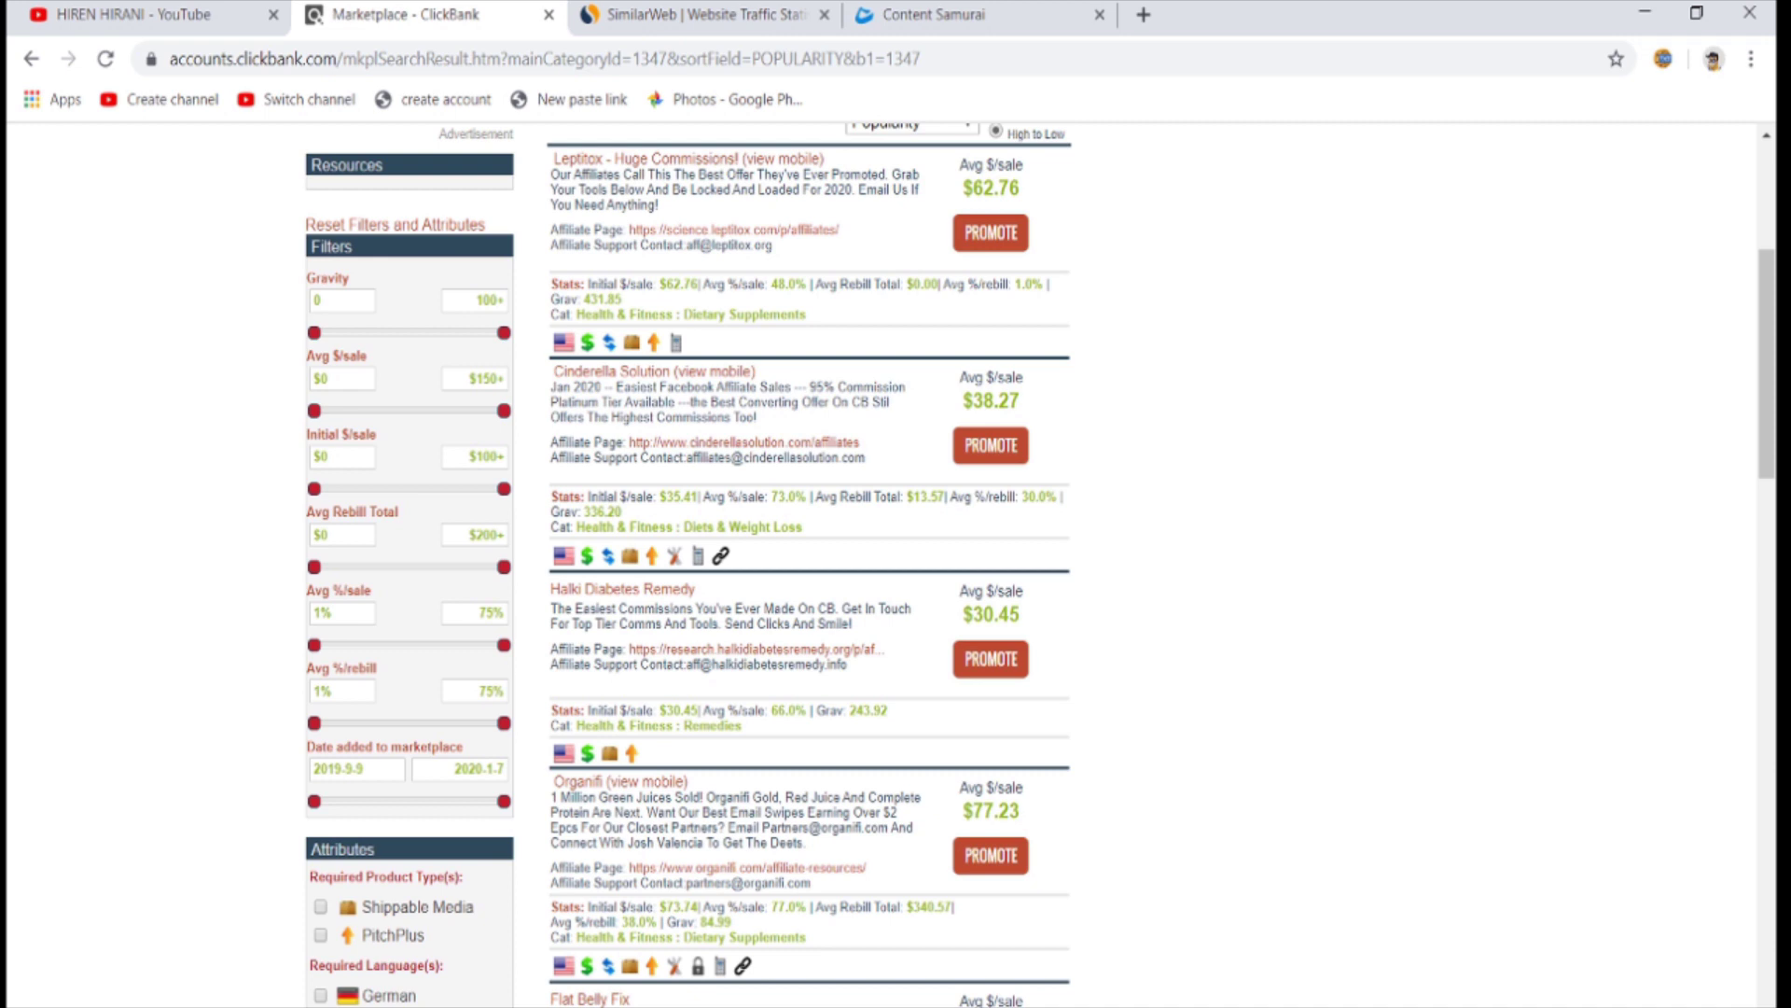
{"action": "scroll", "coordinate": [500, 162], "scroll_direction": "up", "scroll_amount": 1}
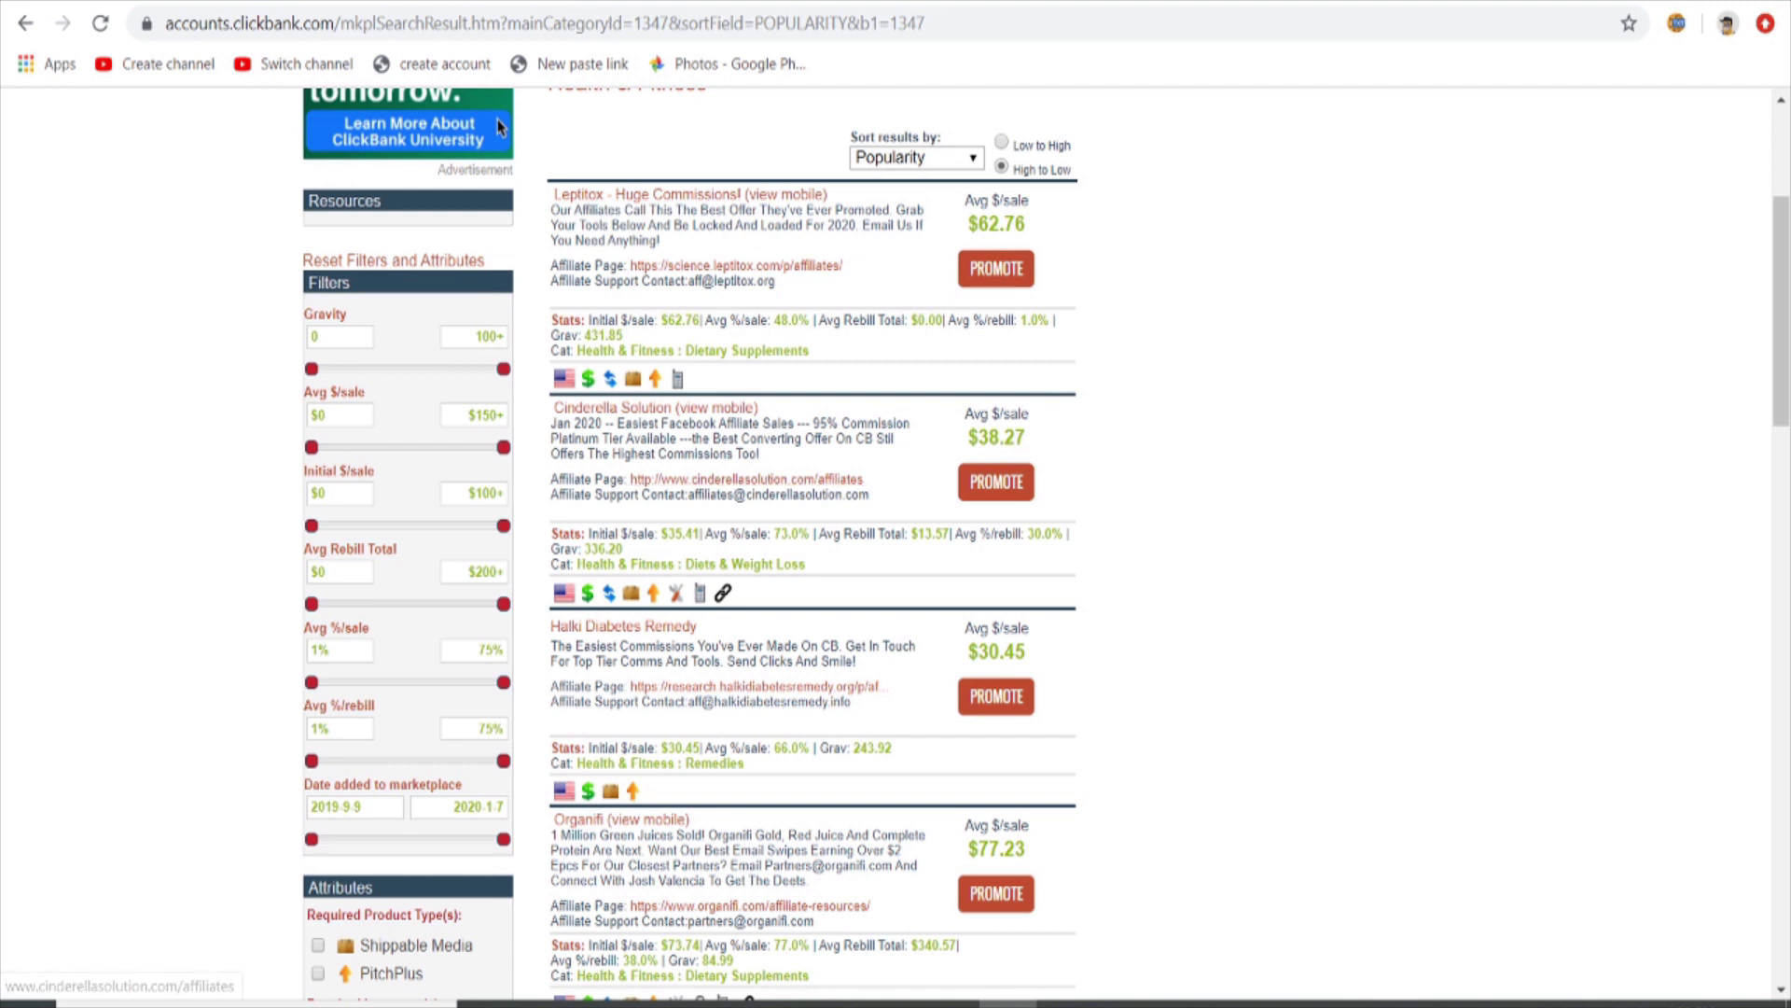
{"action": "left_click_drag", "start_coordinate": [640, 479], "coordinate": [816, 479]}
{"action": "key", "text": "ctrl+c"}
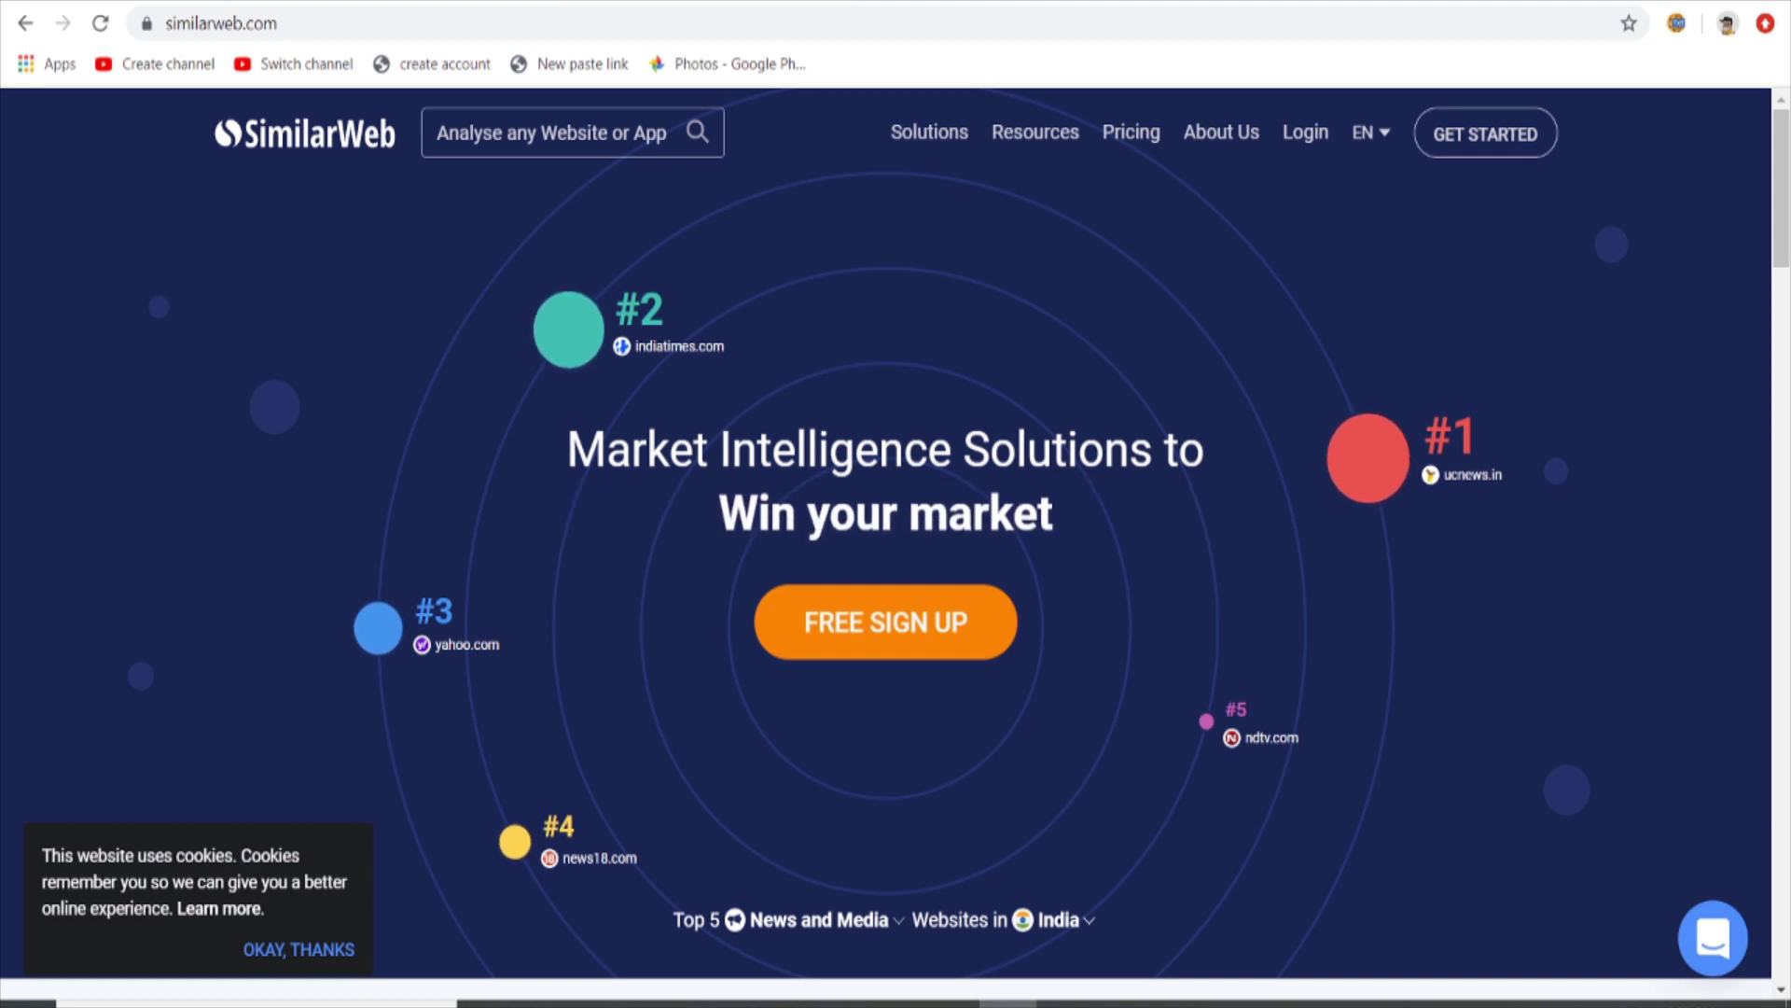
{"action": "left_click", "coordinate": [560, 132]}
{"action": "key", "text": "ctrl+v"}
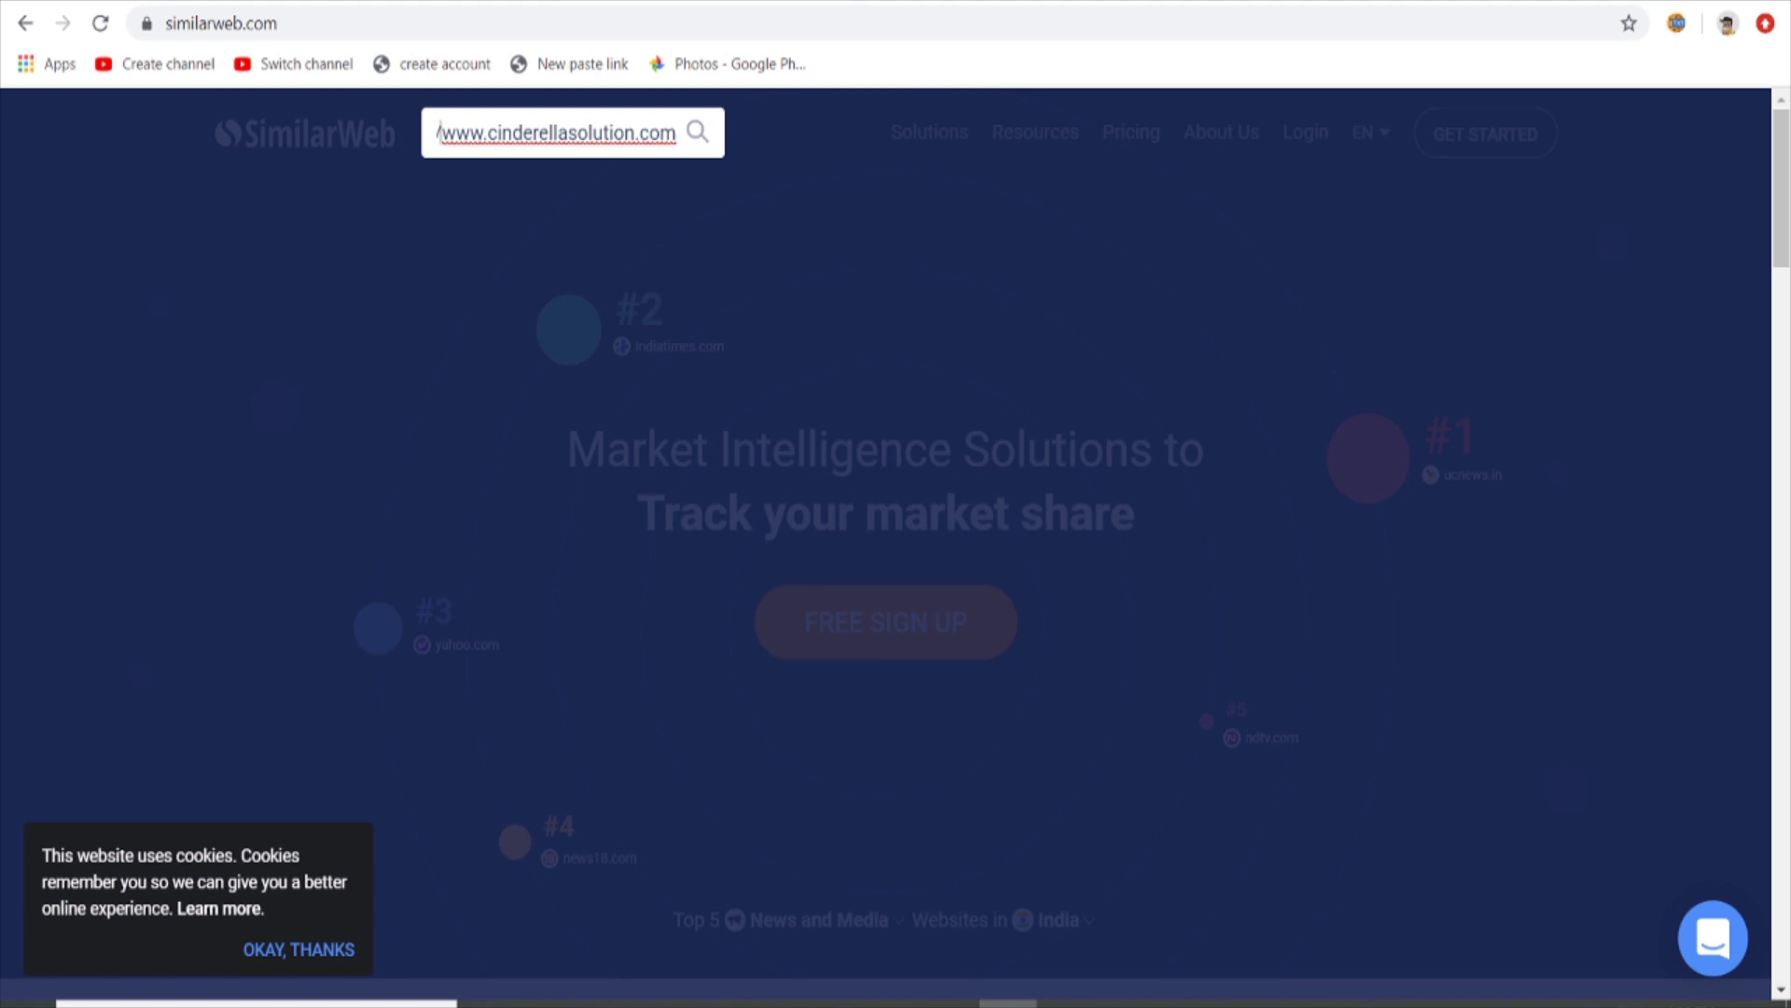
{"action": "key", "text": "Home"}
{"action": "key", "text": "Delete"}
{"action": "key", "text": "Delete"}
{"action": "key", "text": "Delete"}
{"action": "key", "text": "Delete"}
{"action": "key", "text": "Delete"}
{"action": "key", "text": "Delete"}
{"action": "key", "text": "Delete"}
{"action": "key", "text": "Delete"}
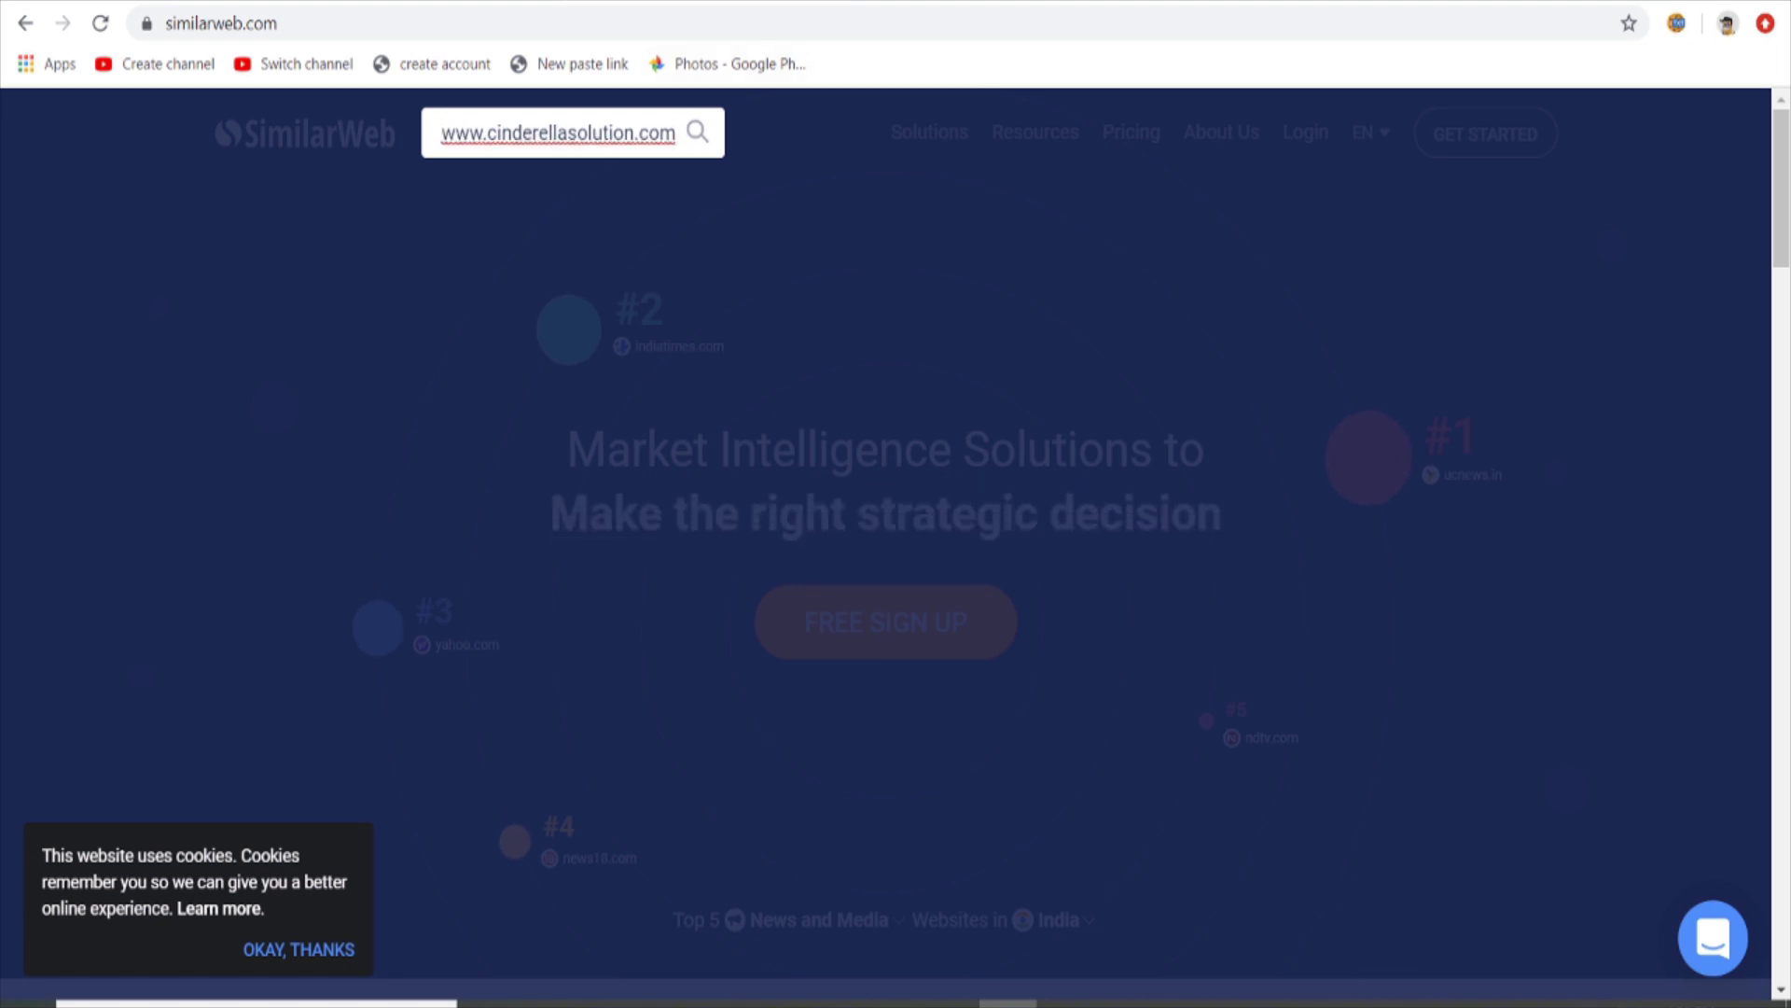
{"action": "key", "text": "Return"}
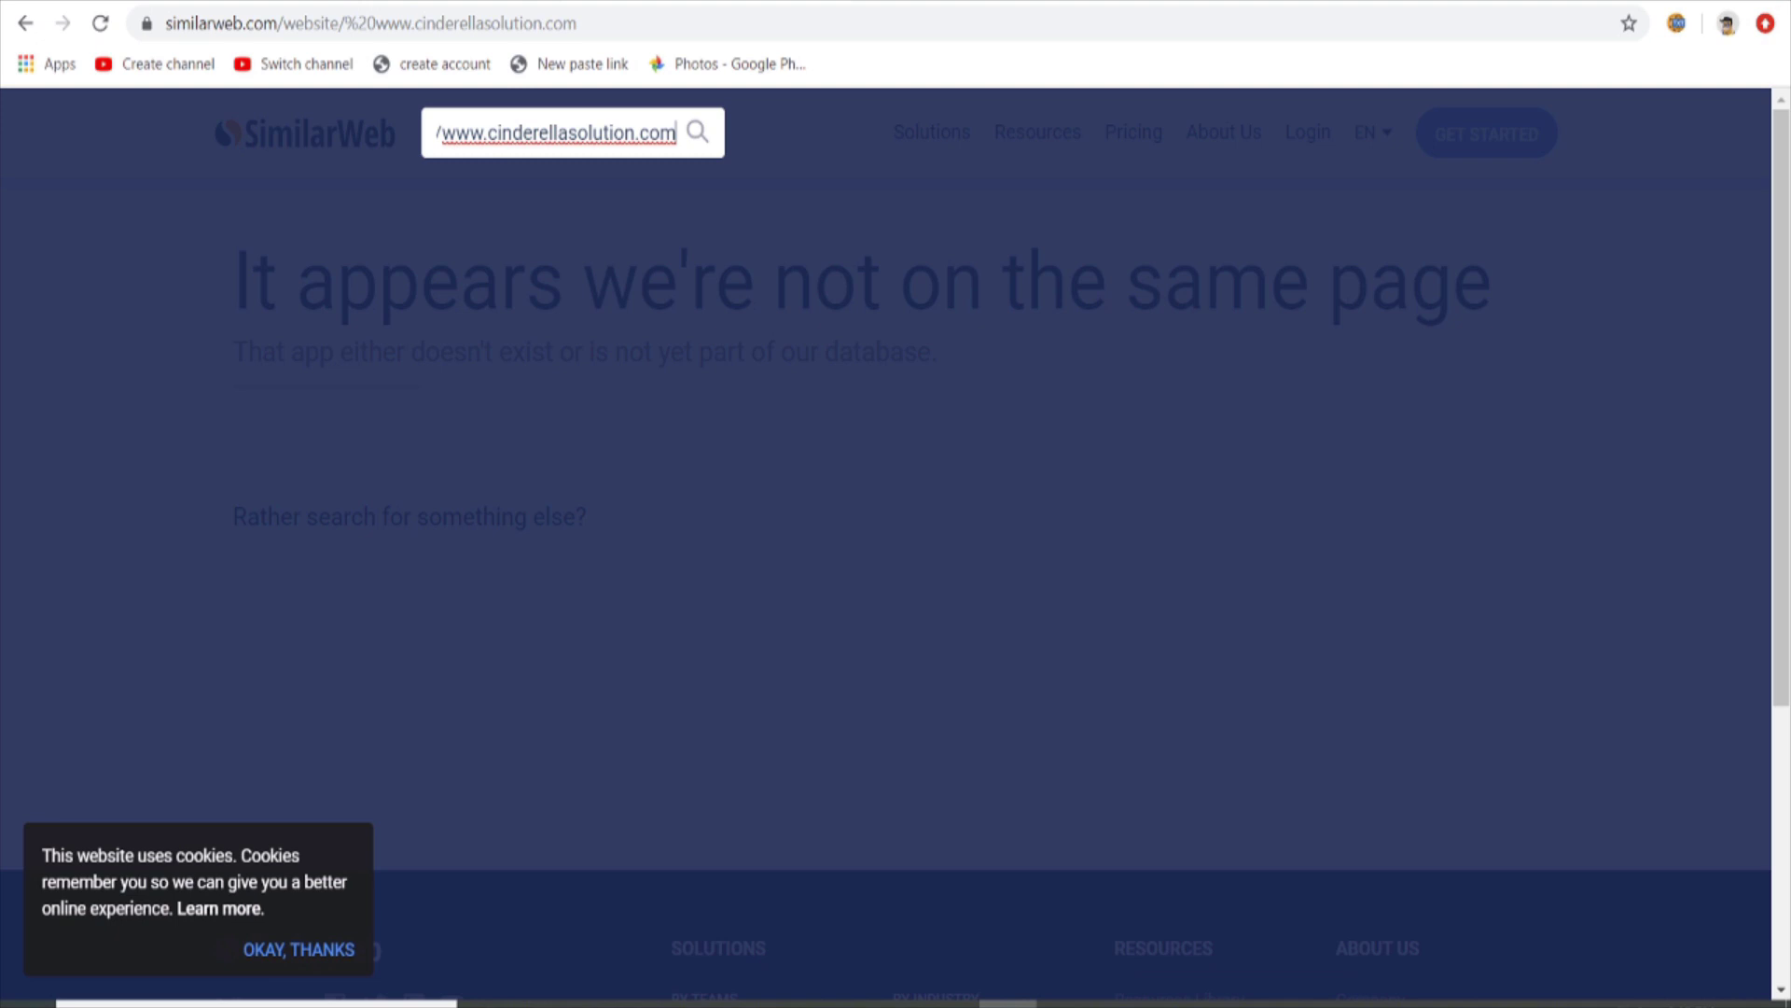
{"action": "key", "text": "shift+Home"}
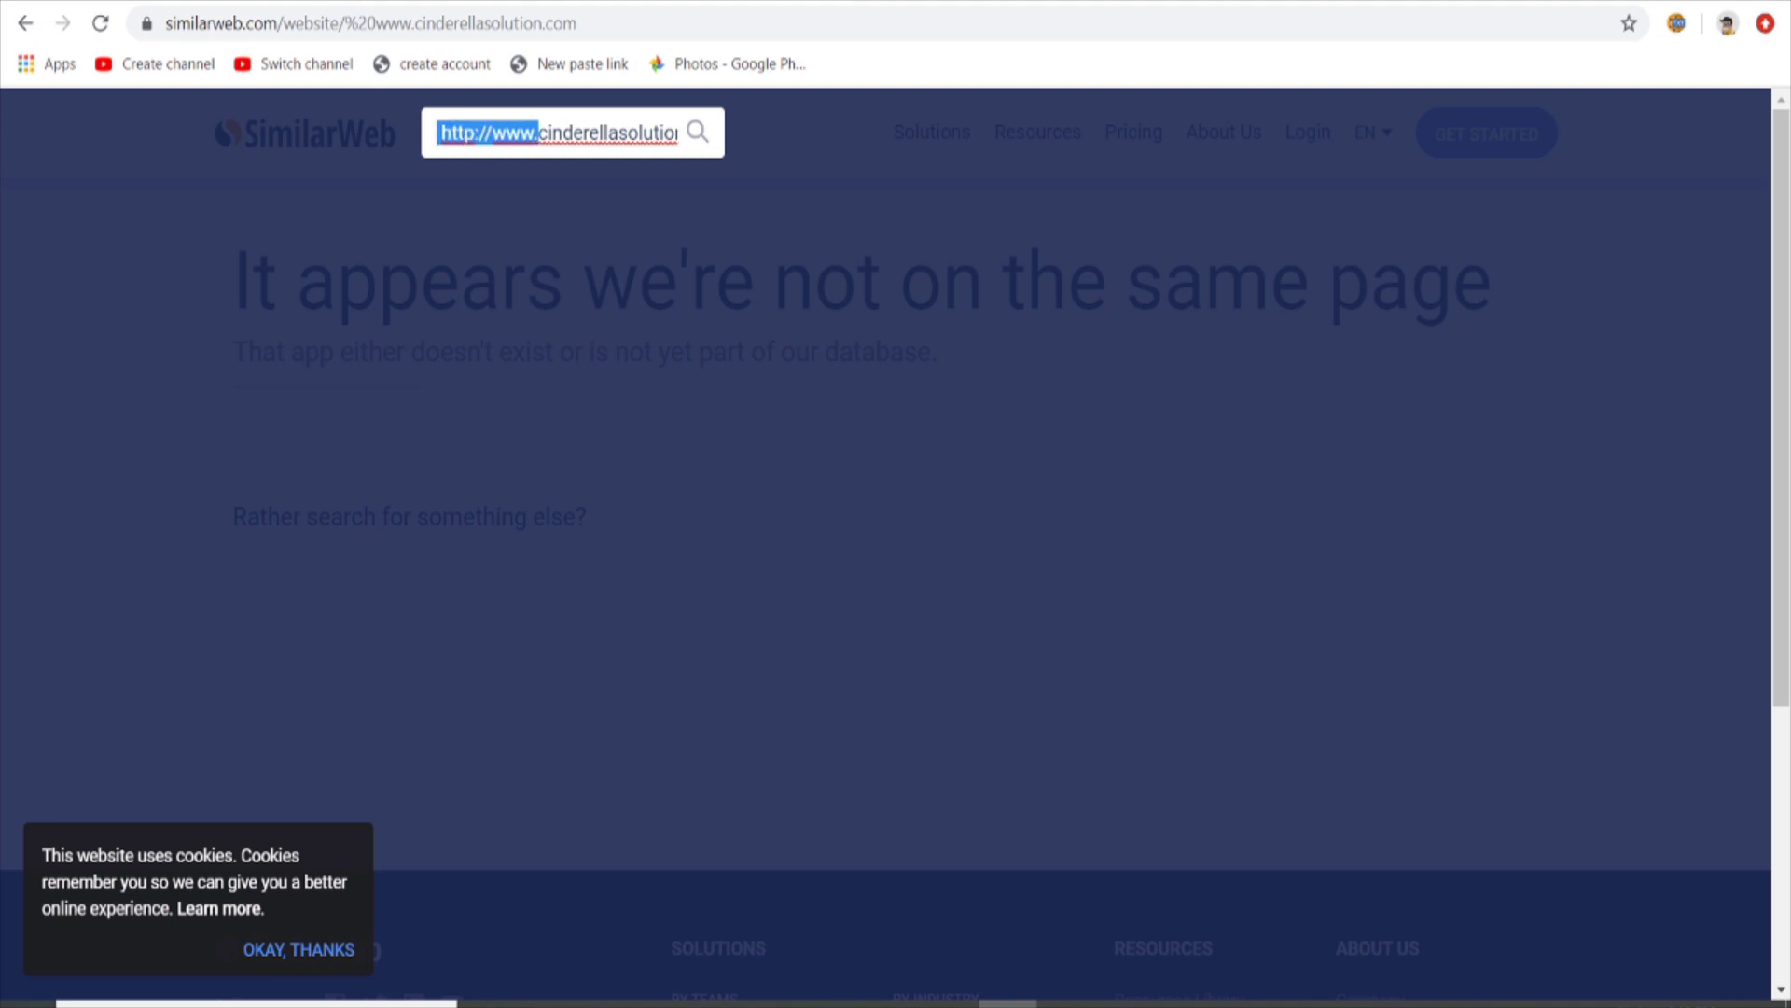
{"action": "key", "text": "BackSpace"}
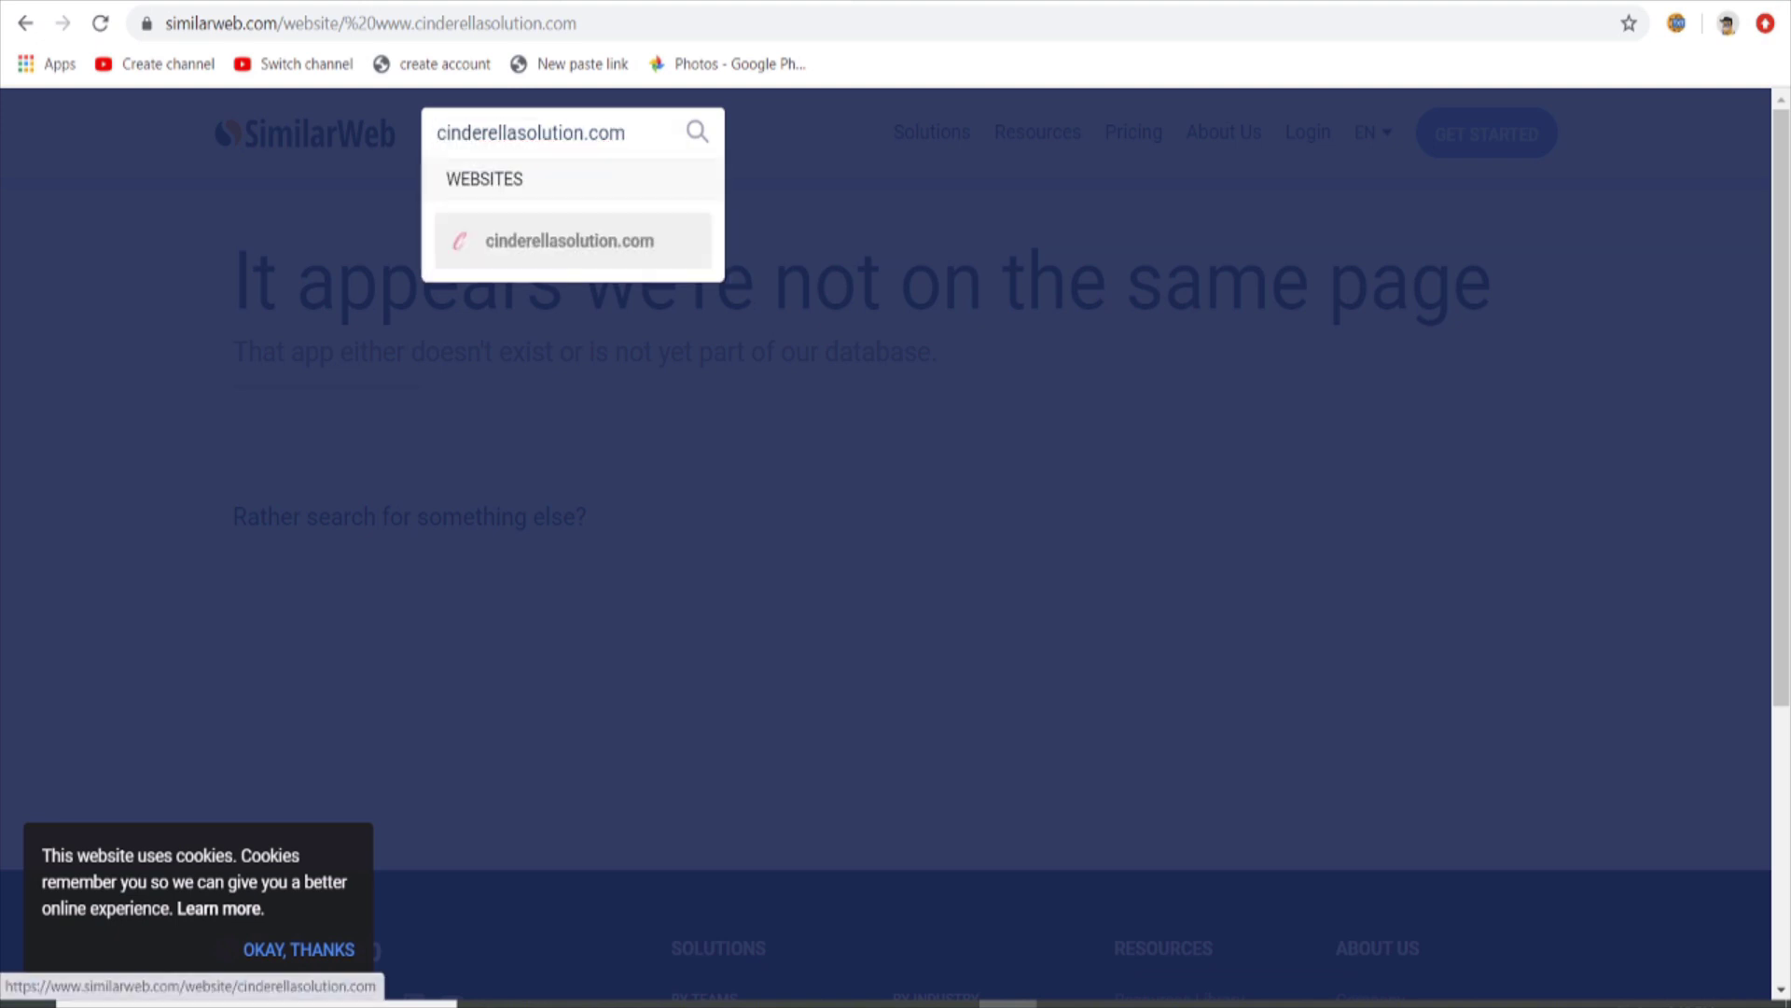
{"action": "key", "text": "Return"}
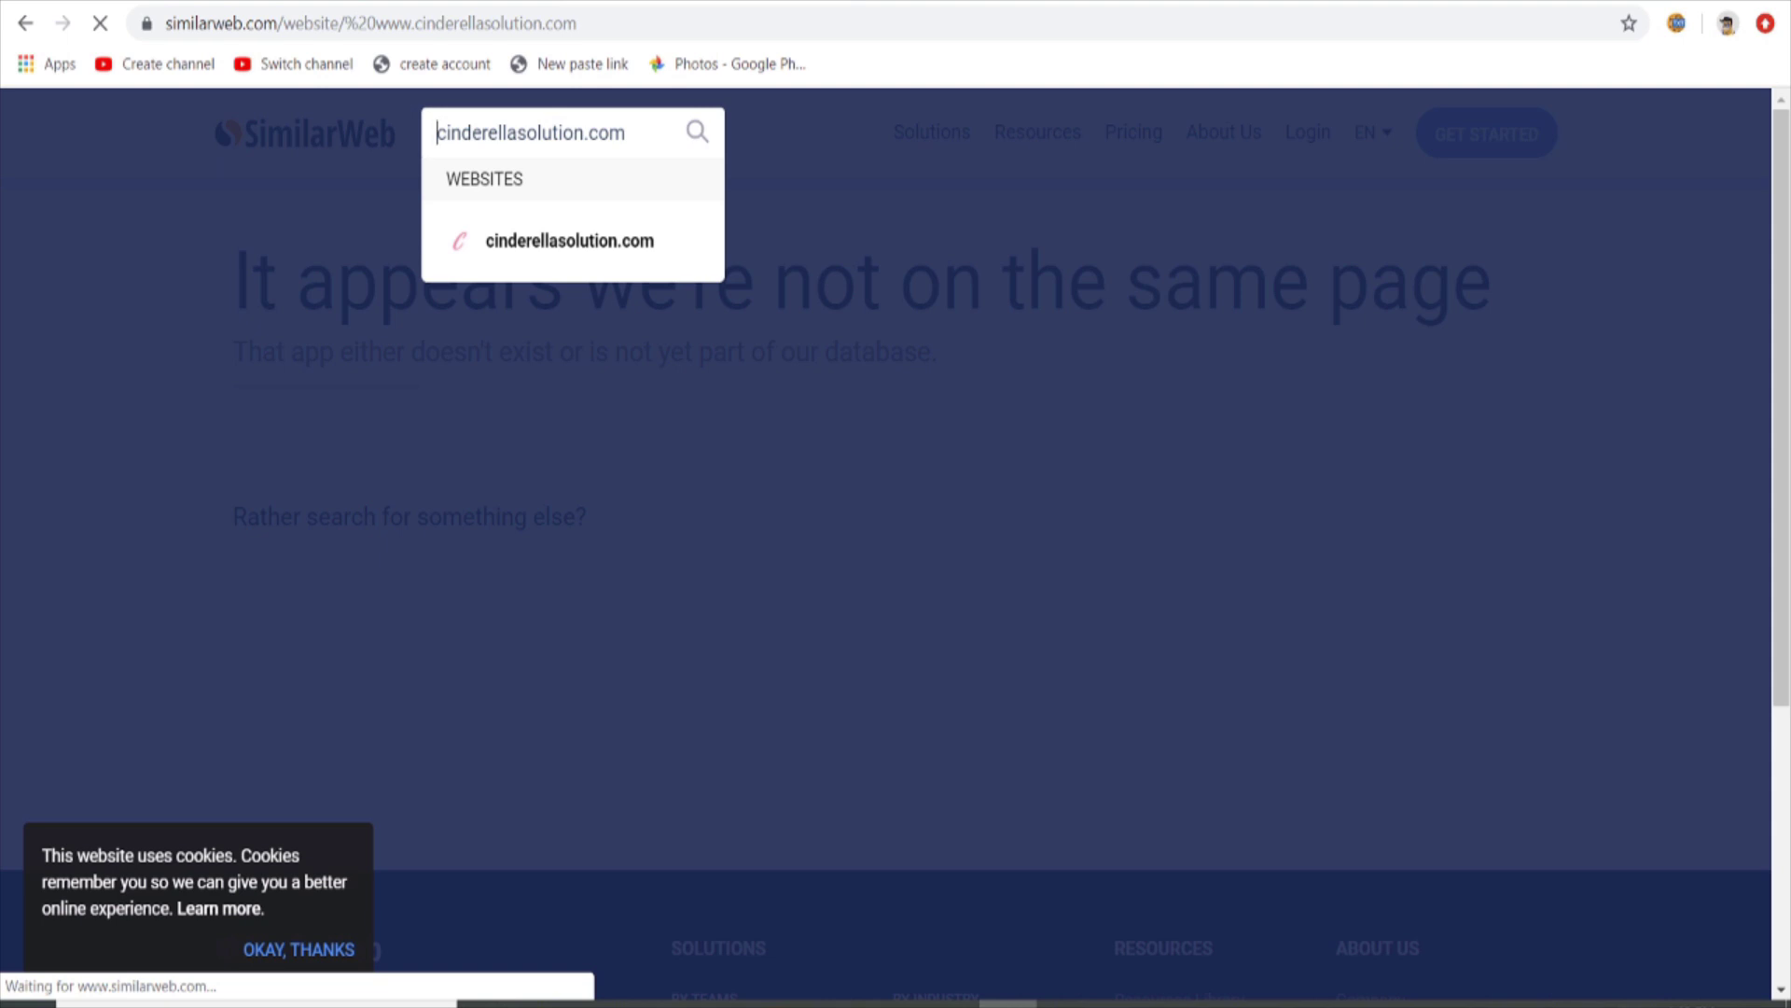
Review the Traffic Overview: 430.28K visits, 00:02:08 average duration, 71.20% bounce rate.
{"action": "scroll", "coordinate": [886, 560], "scroll_direction": "down", "scroll_amount": 1}
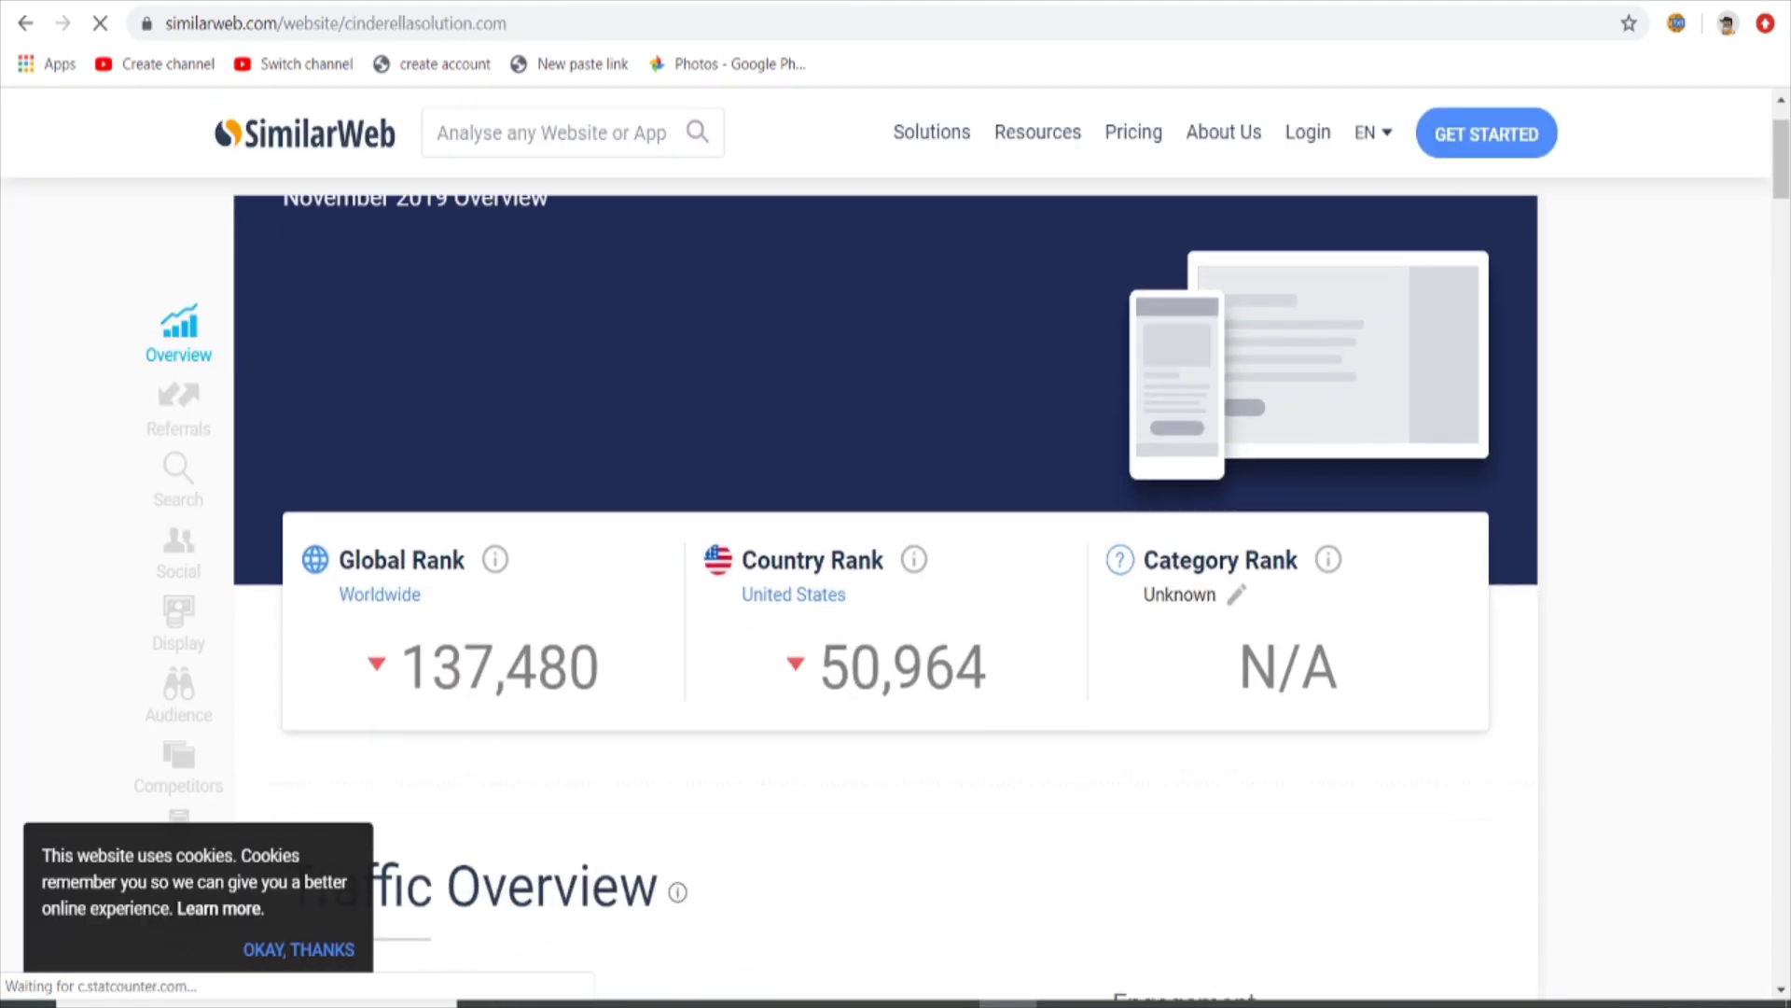
{"action": "scroll", "coordinate": [886, 560], "scroll_direction": "down", "scroll_amount": 4}
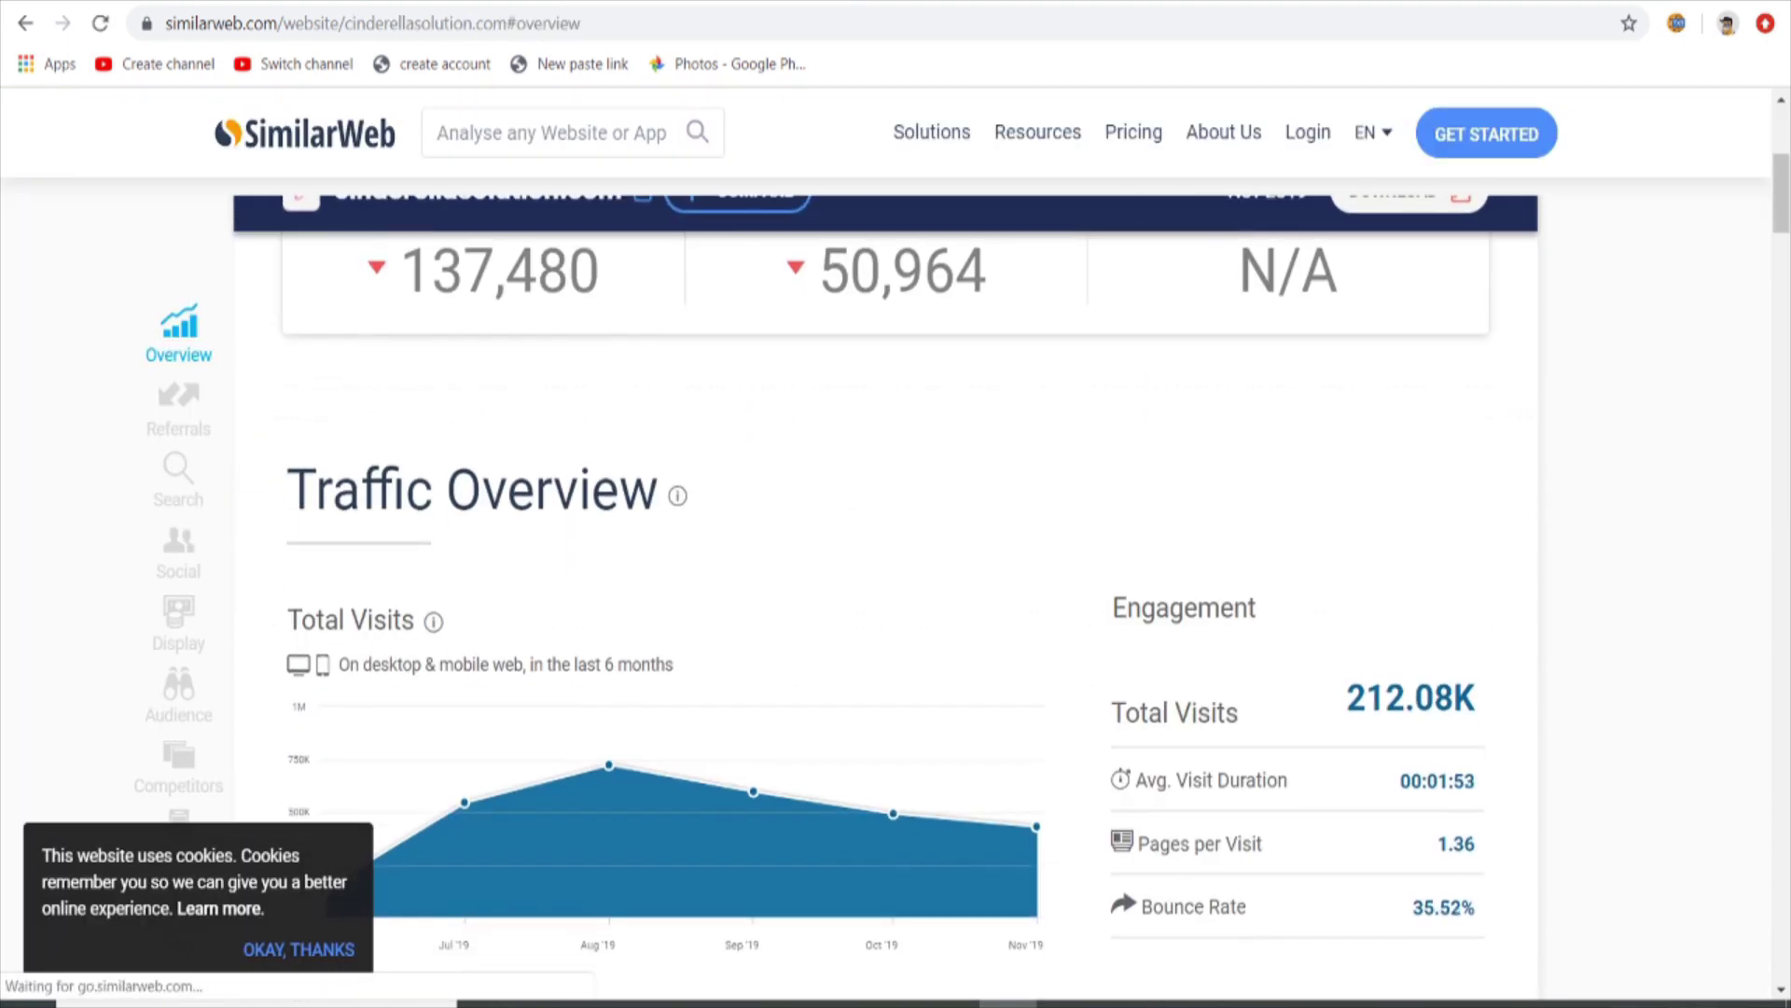
{"action": "scroll", "coordinate": [885, 560], "scroll_direction": "down", "scroll_amount": 3}
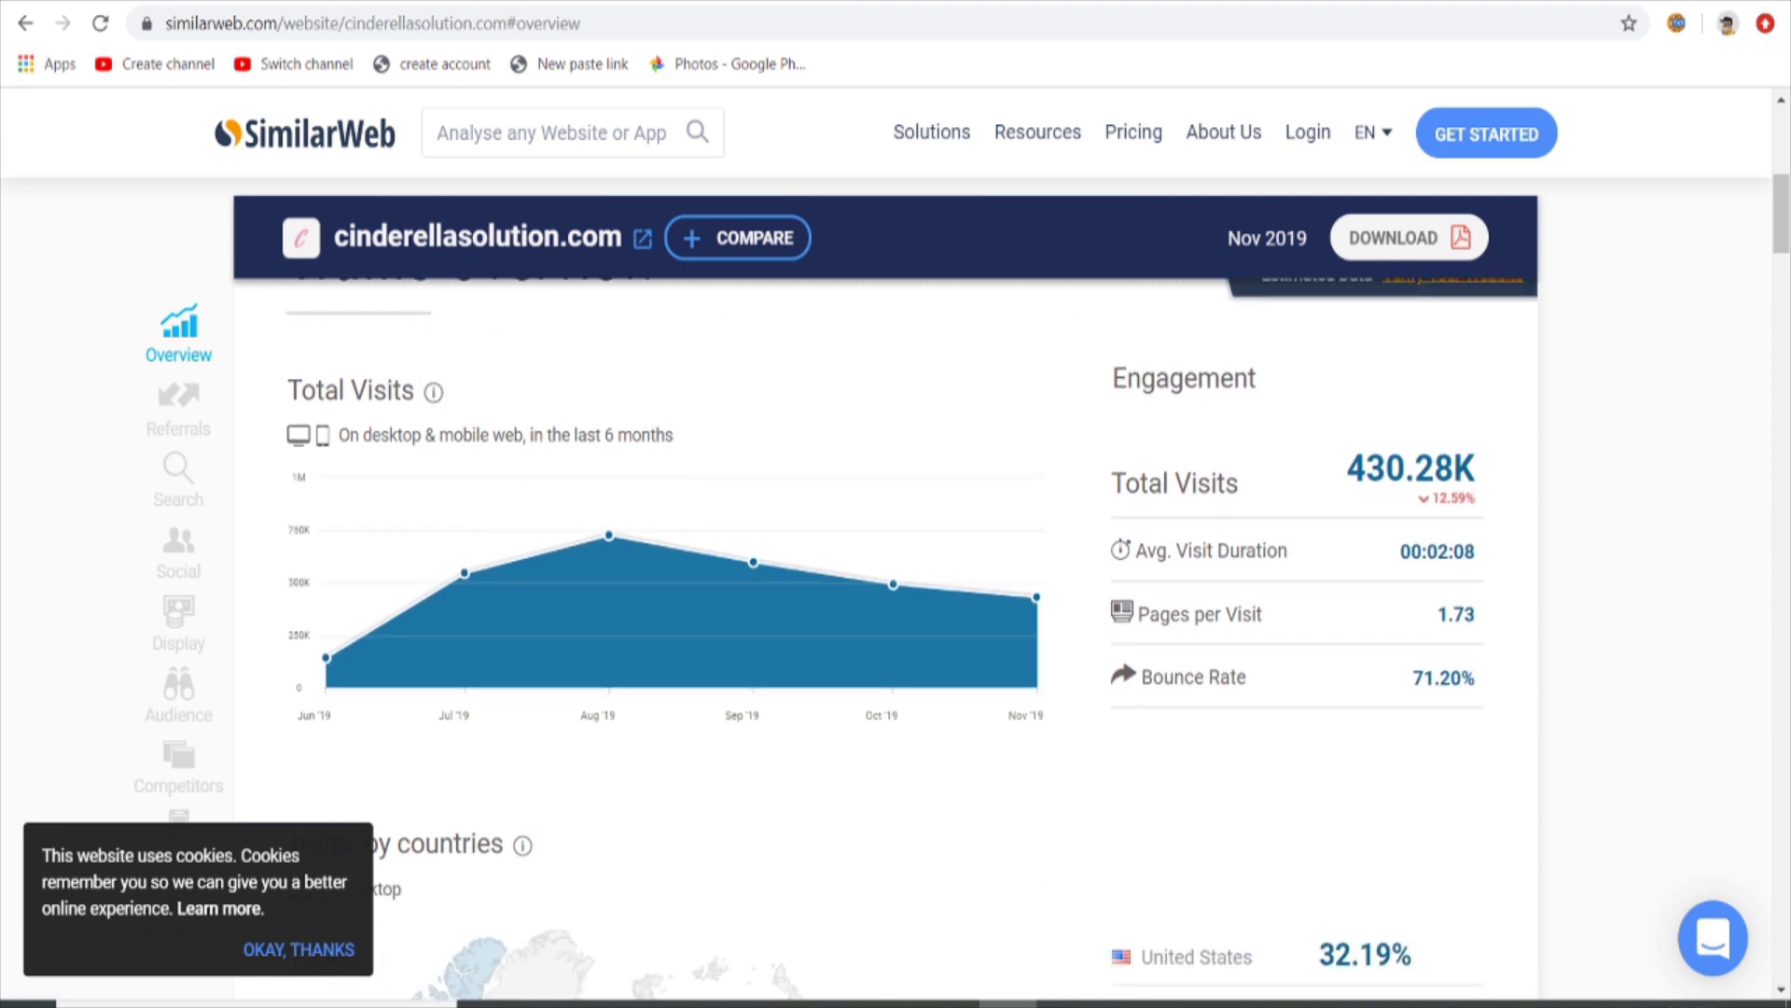
{"action": "mouse_move", "coordinate": [465, 573]}
{"action": "mouse_move", "coordinate": [610, 536]}
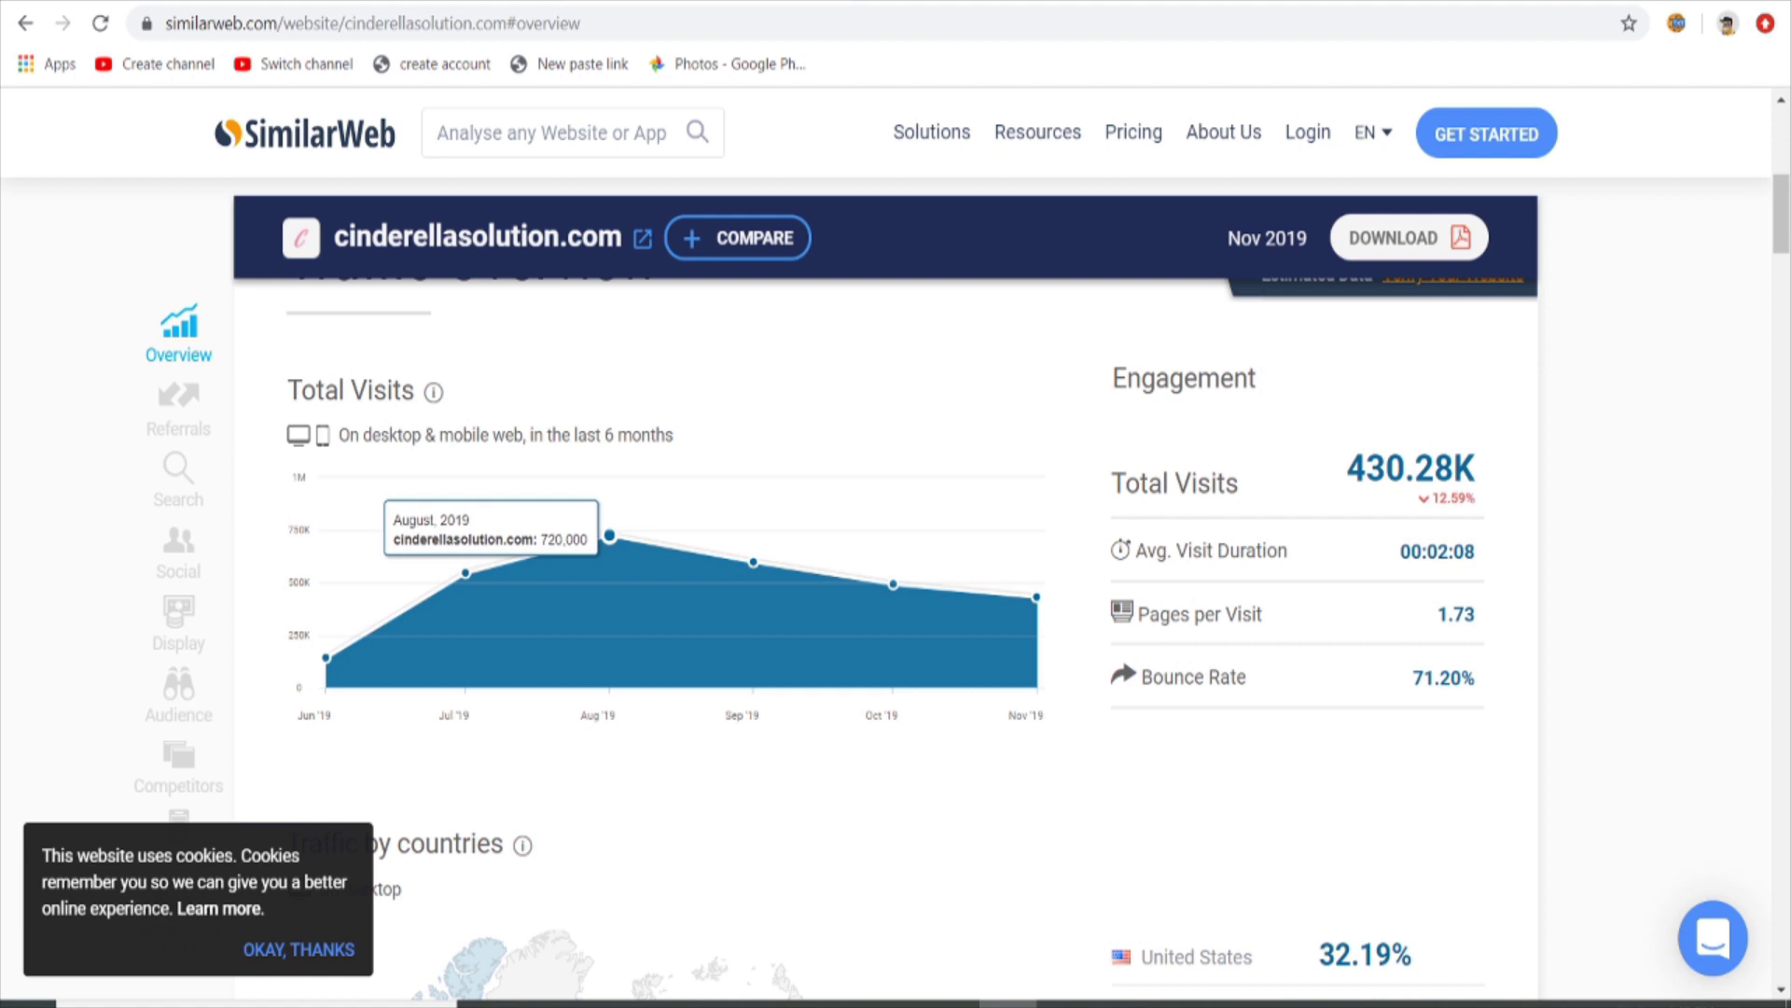
{"action": "mouse_move", "coordinate": [754, 563]}
{"action": "mouse_move", "coordinate": [894, 583]}
{"action": "mouse_move", "coordinate": [326, 658]}
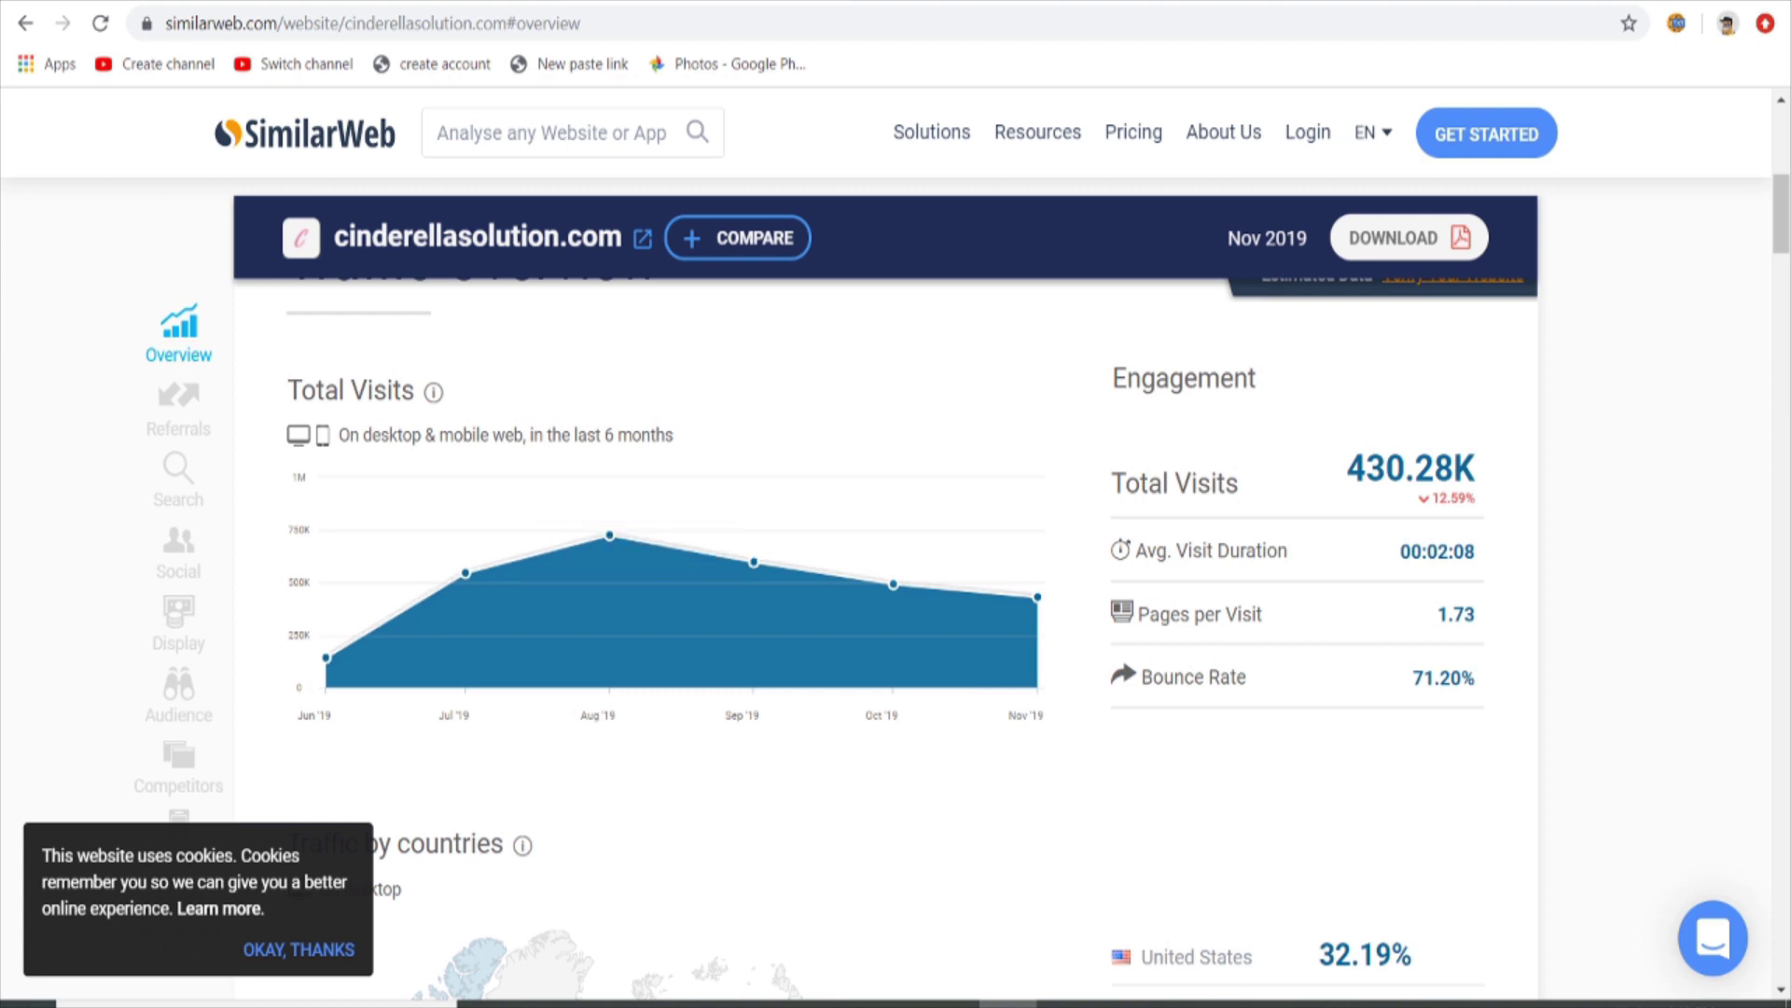
{"action": "mouse_move", "coordinate": [1038, 598]}
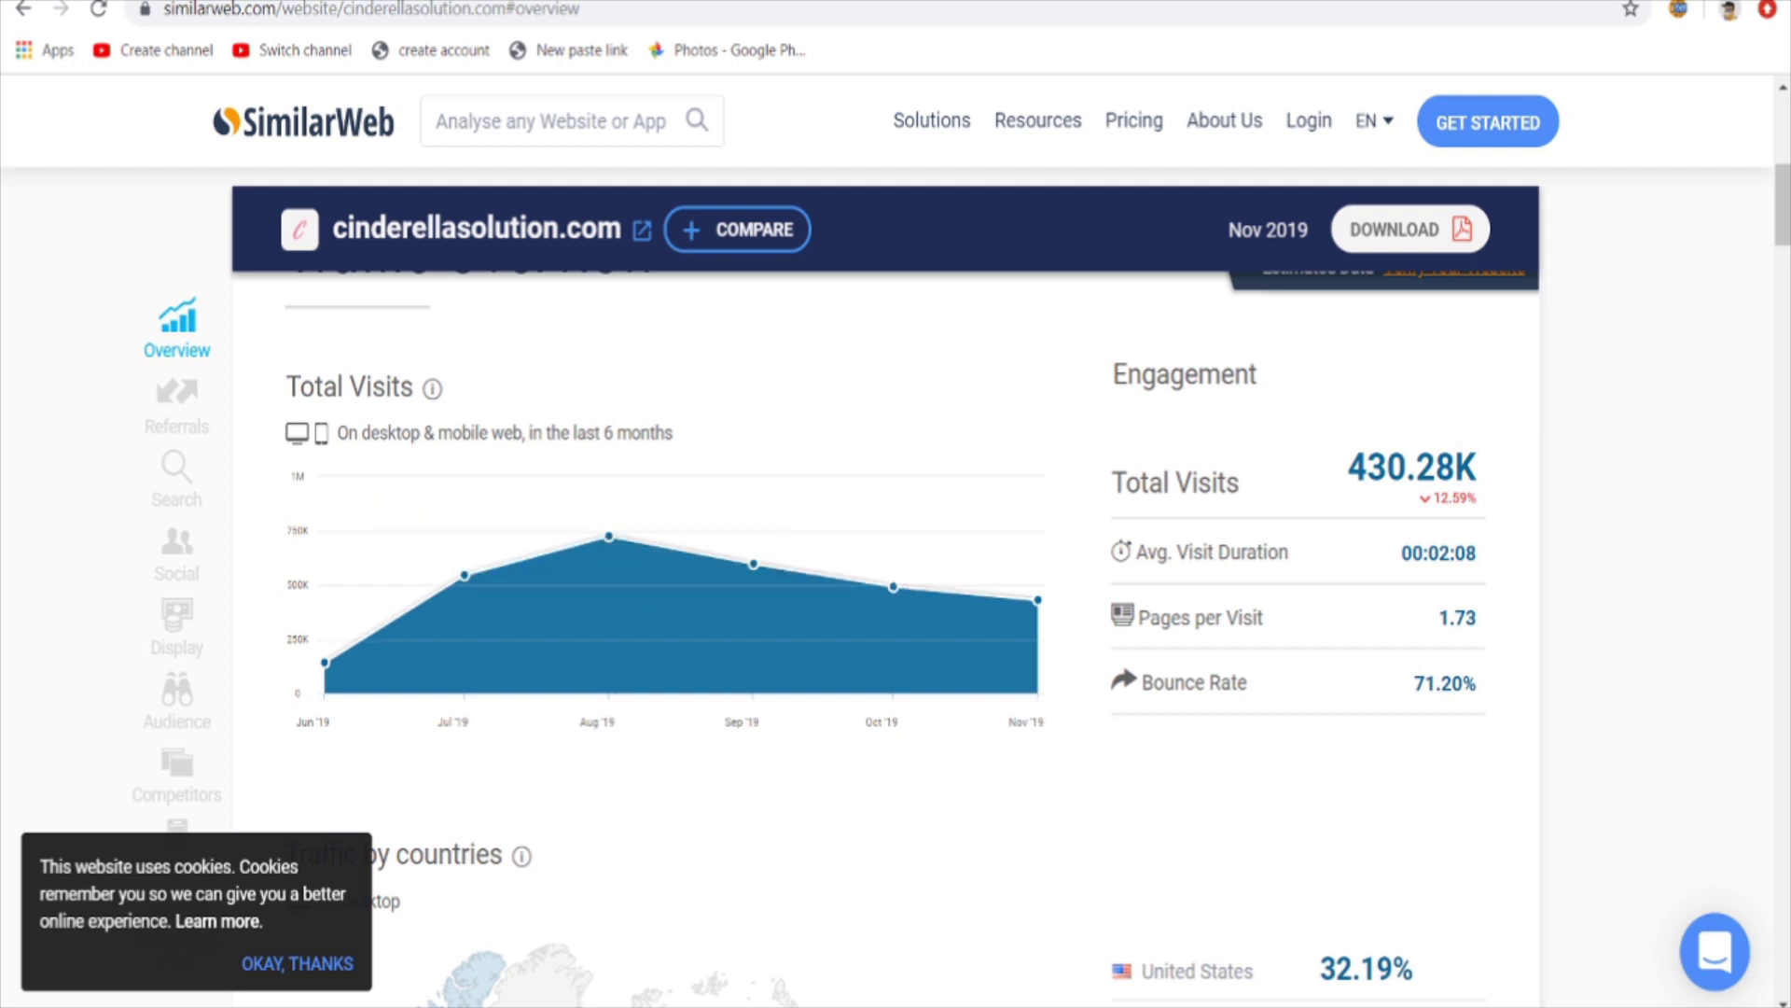
{"action": "scroll", "coordinate": [886, 559], "scroll_direction": "up", "scroll_amount": 1}
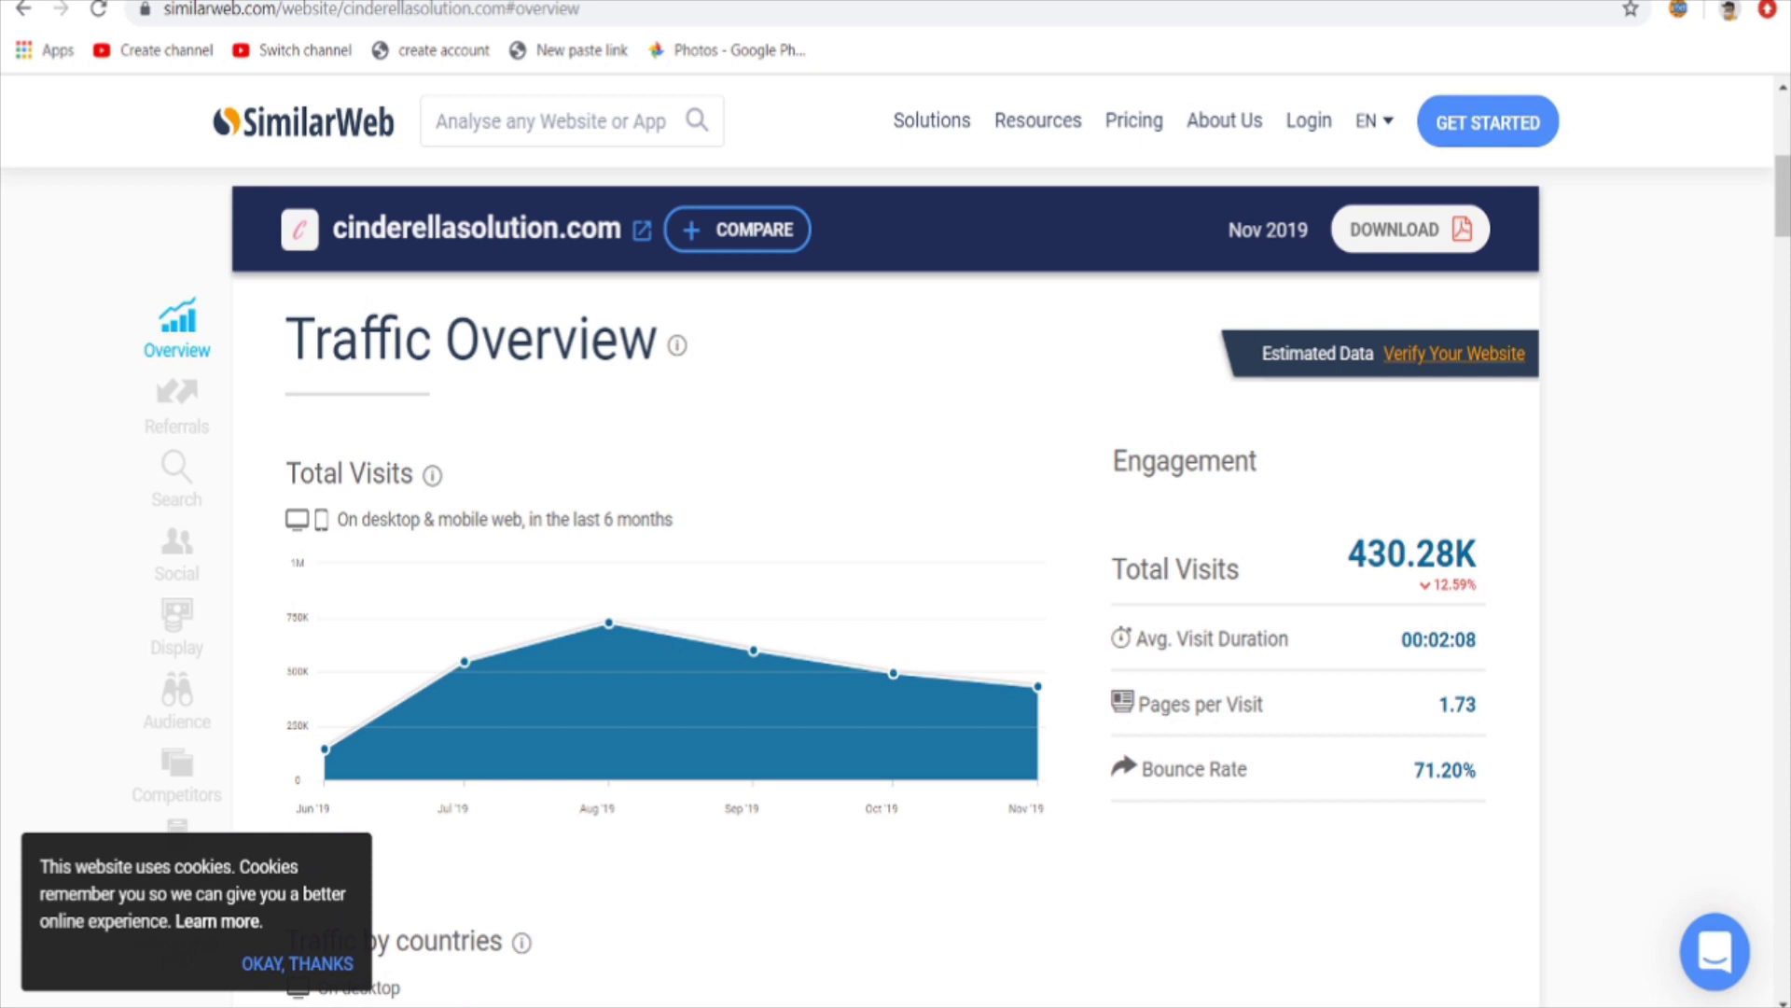
Go to contentsamurai.com and browse its 'Create Stunning Videos Fast' homepage and free-trial offer.
{"action": "key", "text": "ctrl+Tab"}
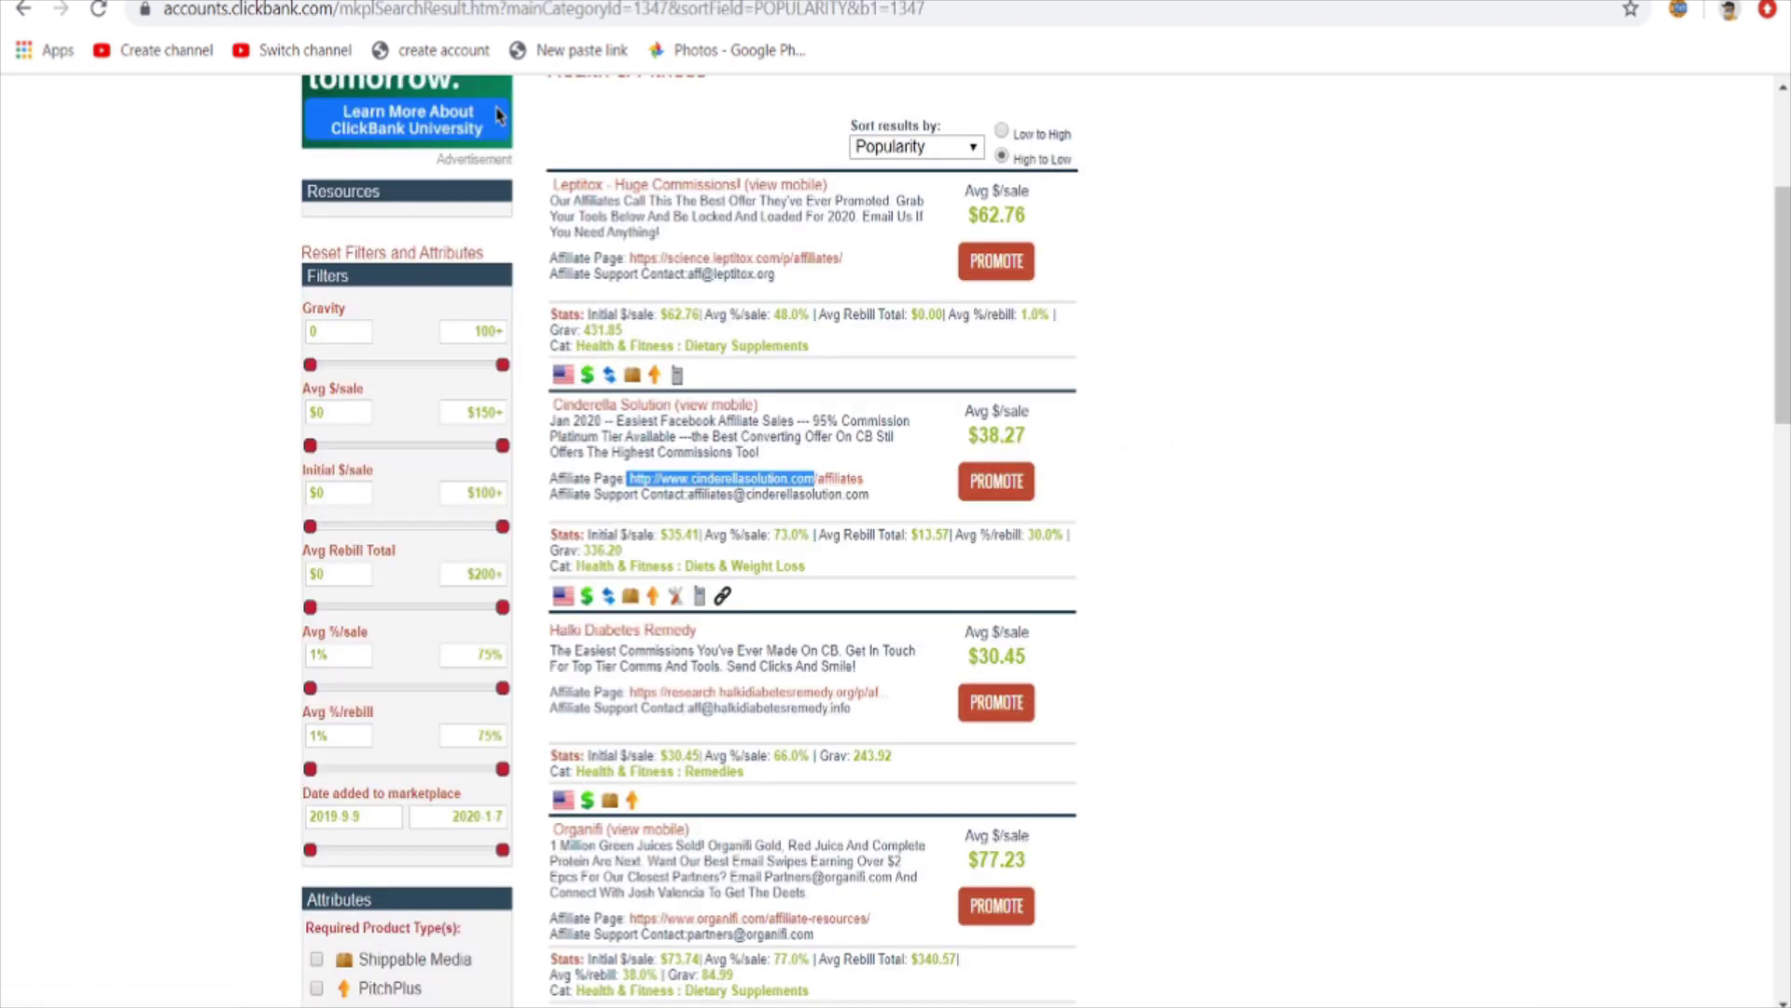
{"action": "left_click", "coordinate": [495, 114]}
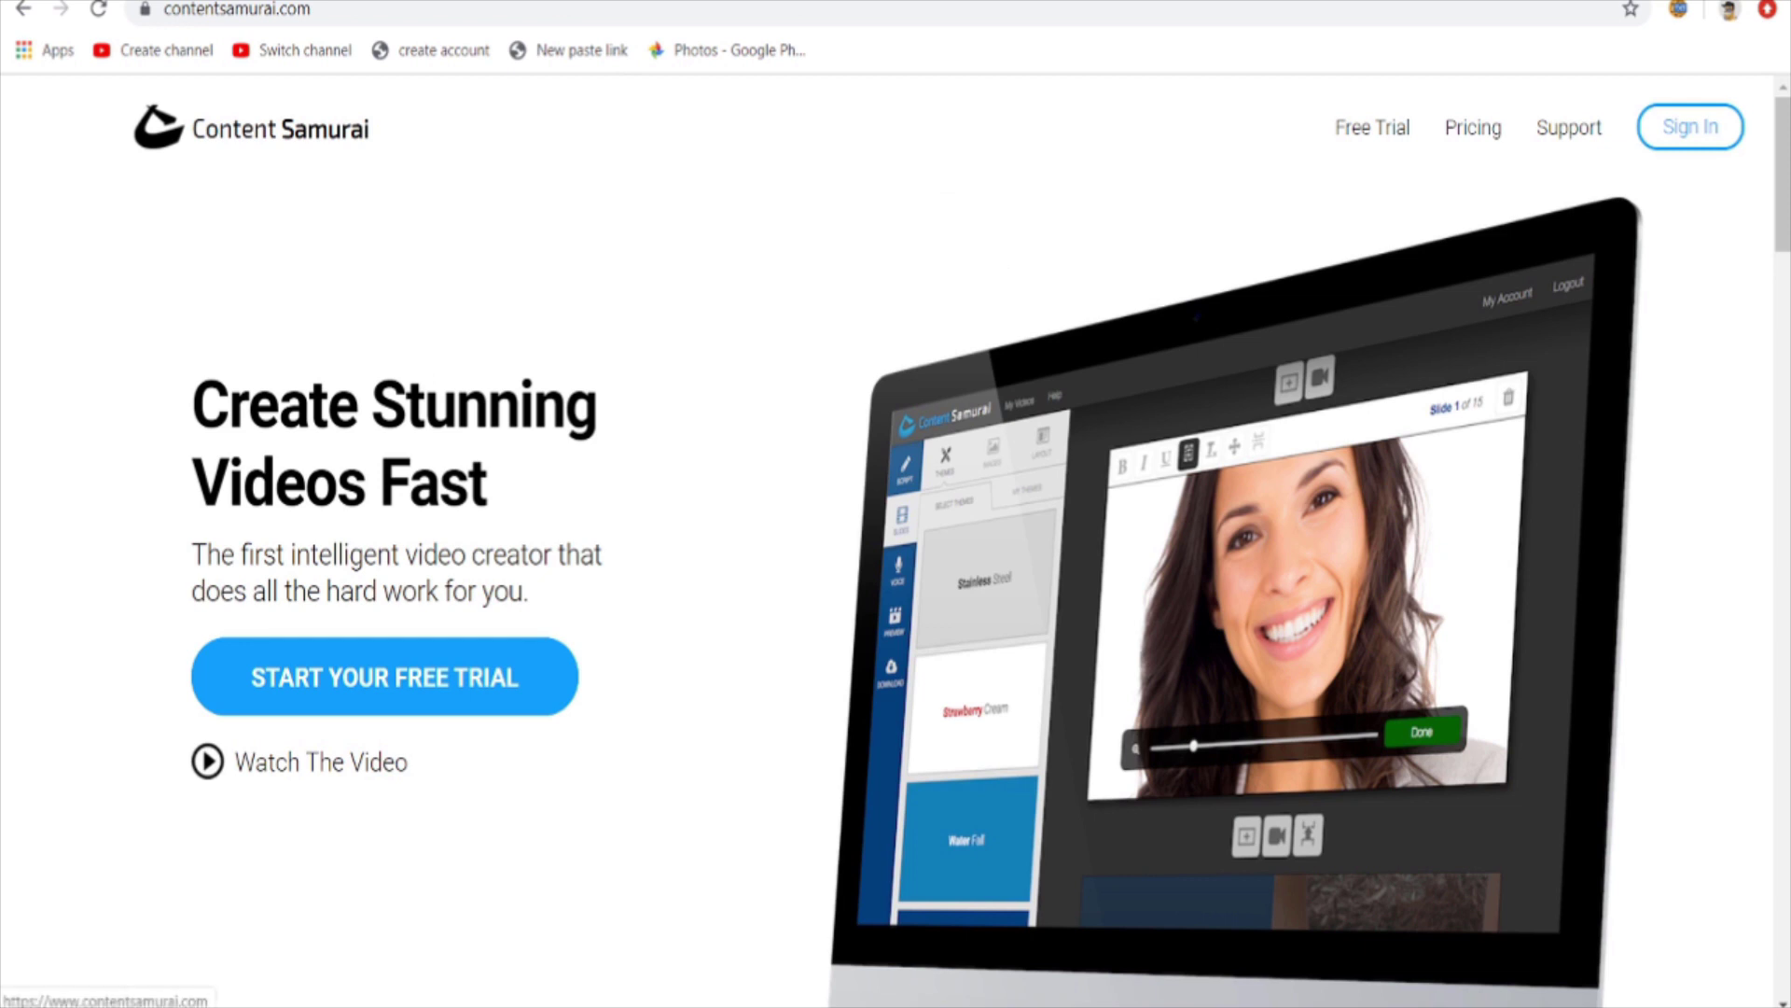
{"action": "scroll", "coordinate": [895, 550], "scroll_direction": "down", "scroll_amount": 1}
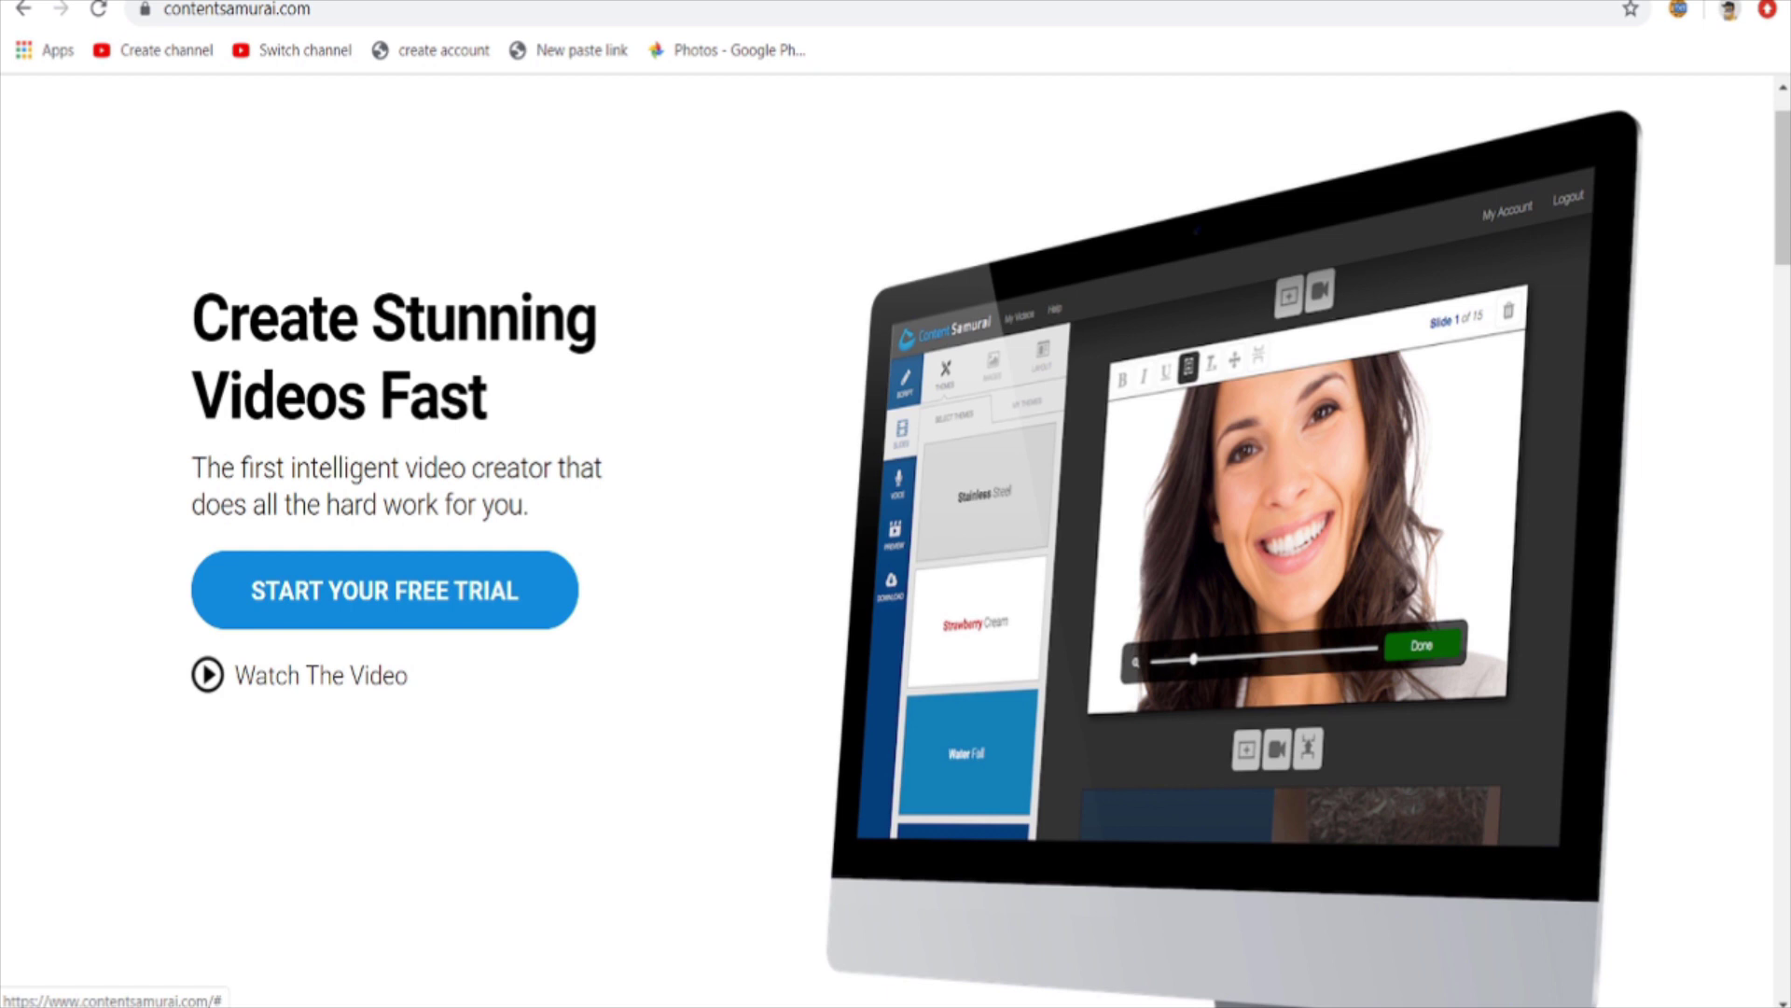
{"action": "scroll", "coordinate": [385, 589], "scroll_direction": "up", "scroll_amount": 1}
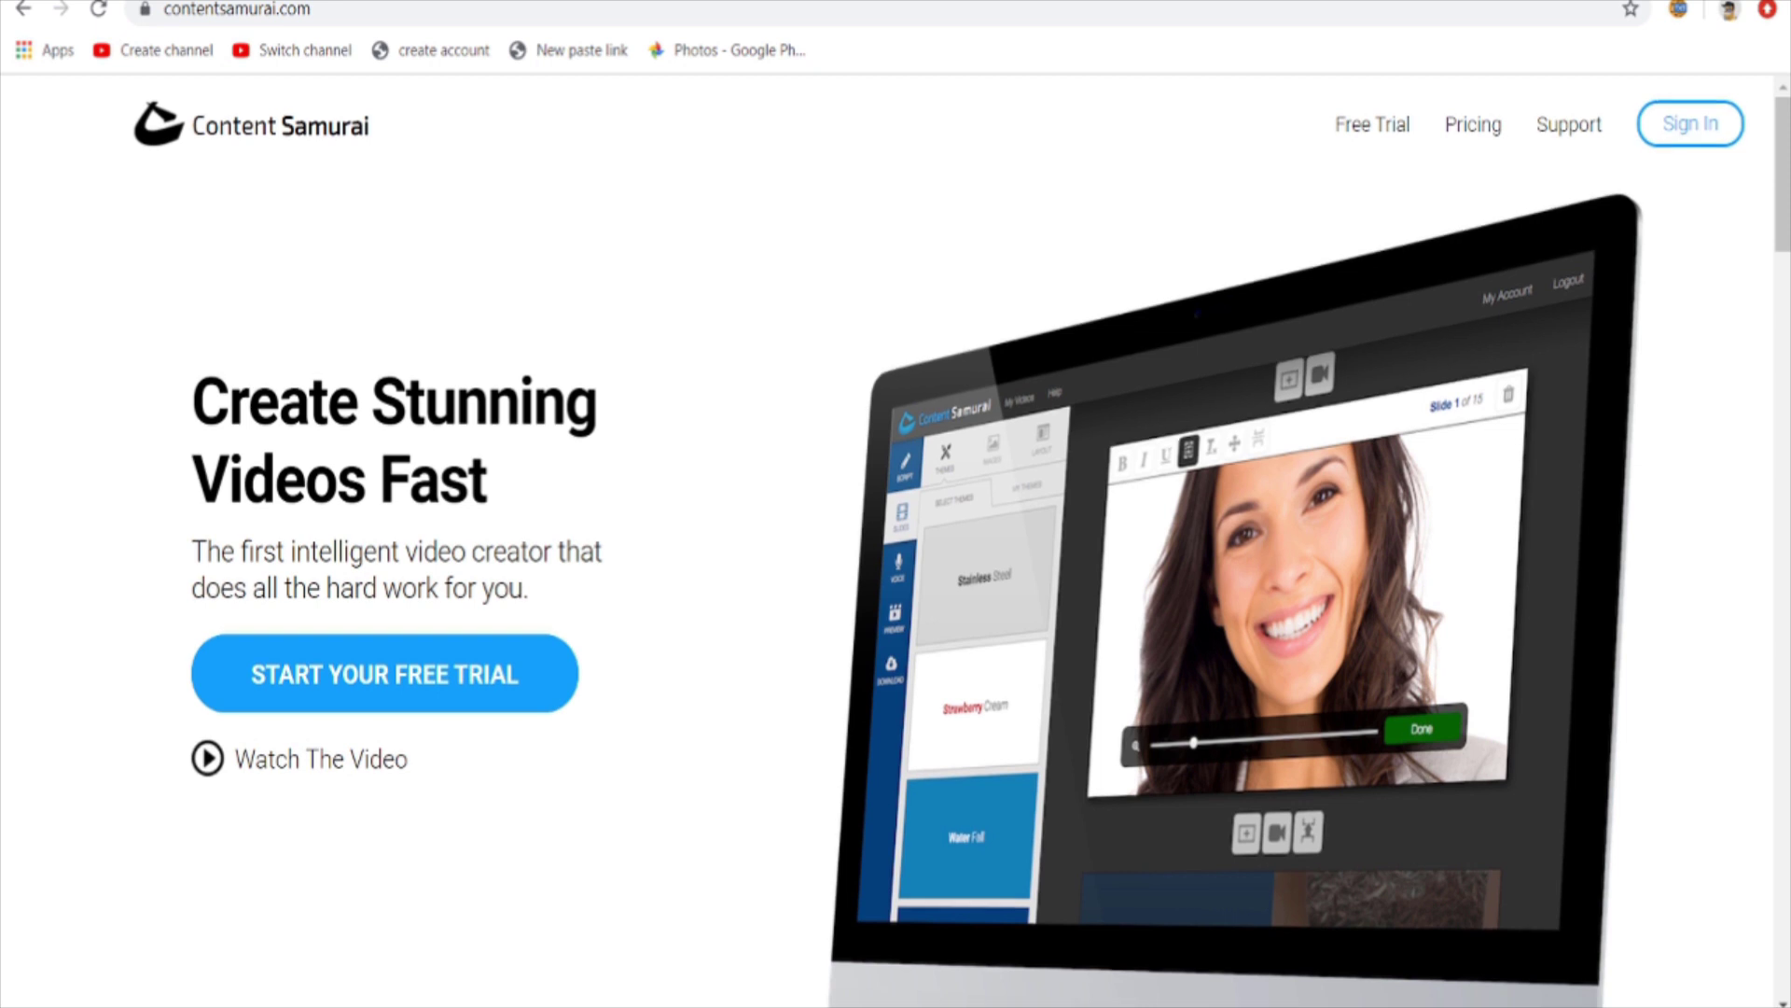
{"action": "scroll", "coordinate": [895, 542], "scroll_direction": "down", "scroll_amount": 1}
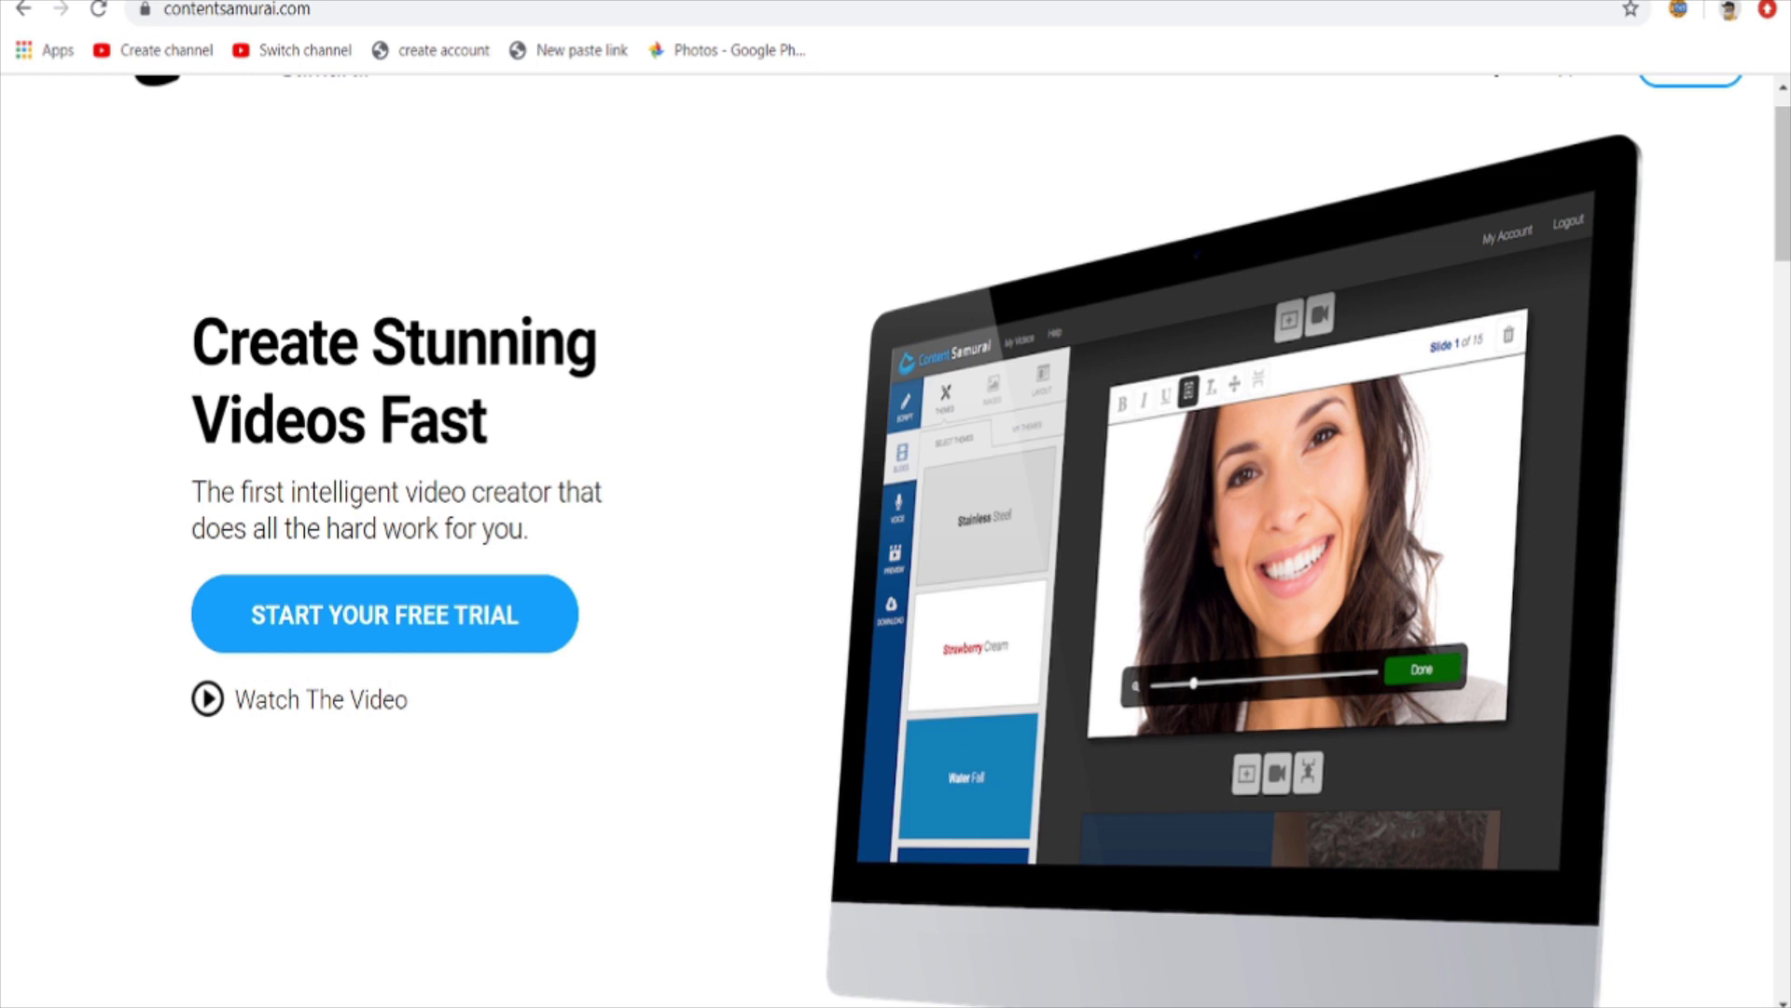
{"action": "scroll", "coordinate": [897, 522], "scroll_direction": "down", "scroll_amount": 5}
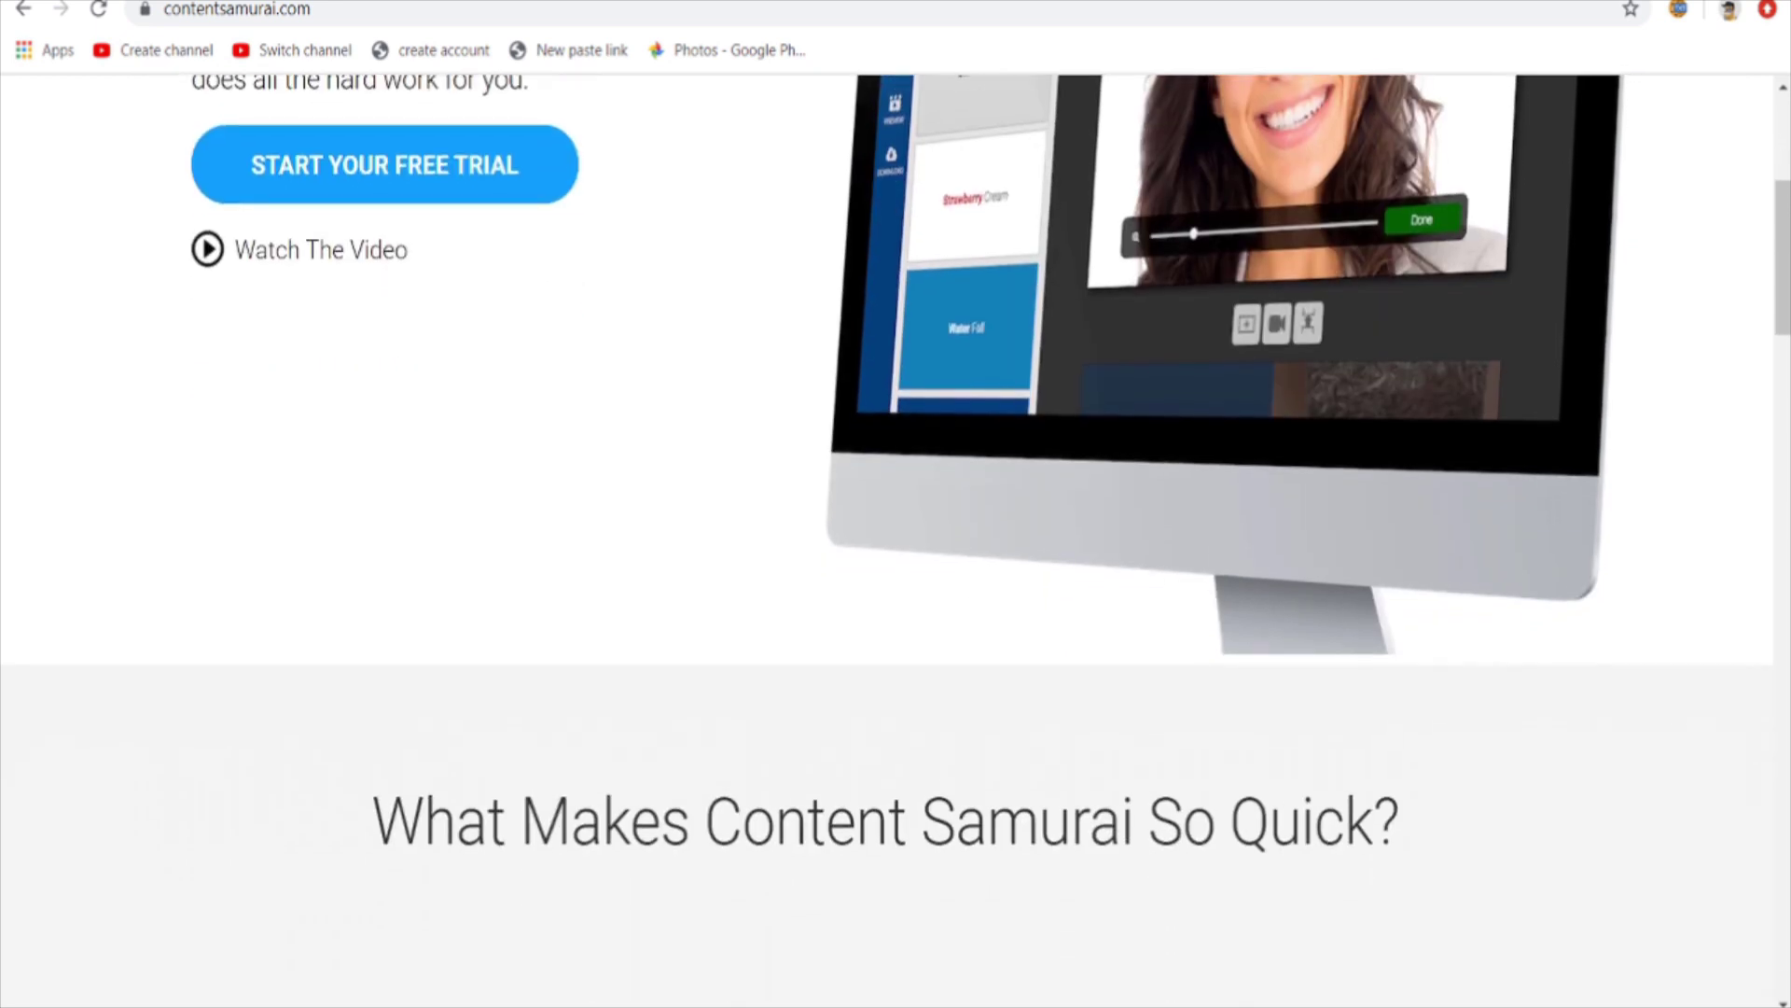
{"action": "scroll", "coordinate": [896, 521], "scroll_direction": "up", "scroll_amount": 2}
{"action": "scroll", "coordinate": [897, 523], "scroll_direction": "up", "scroll_amount": 4}
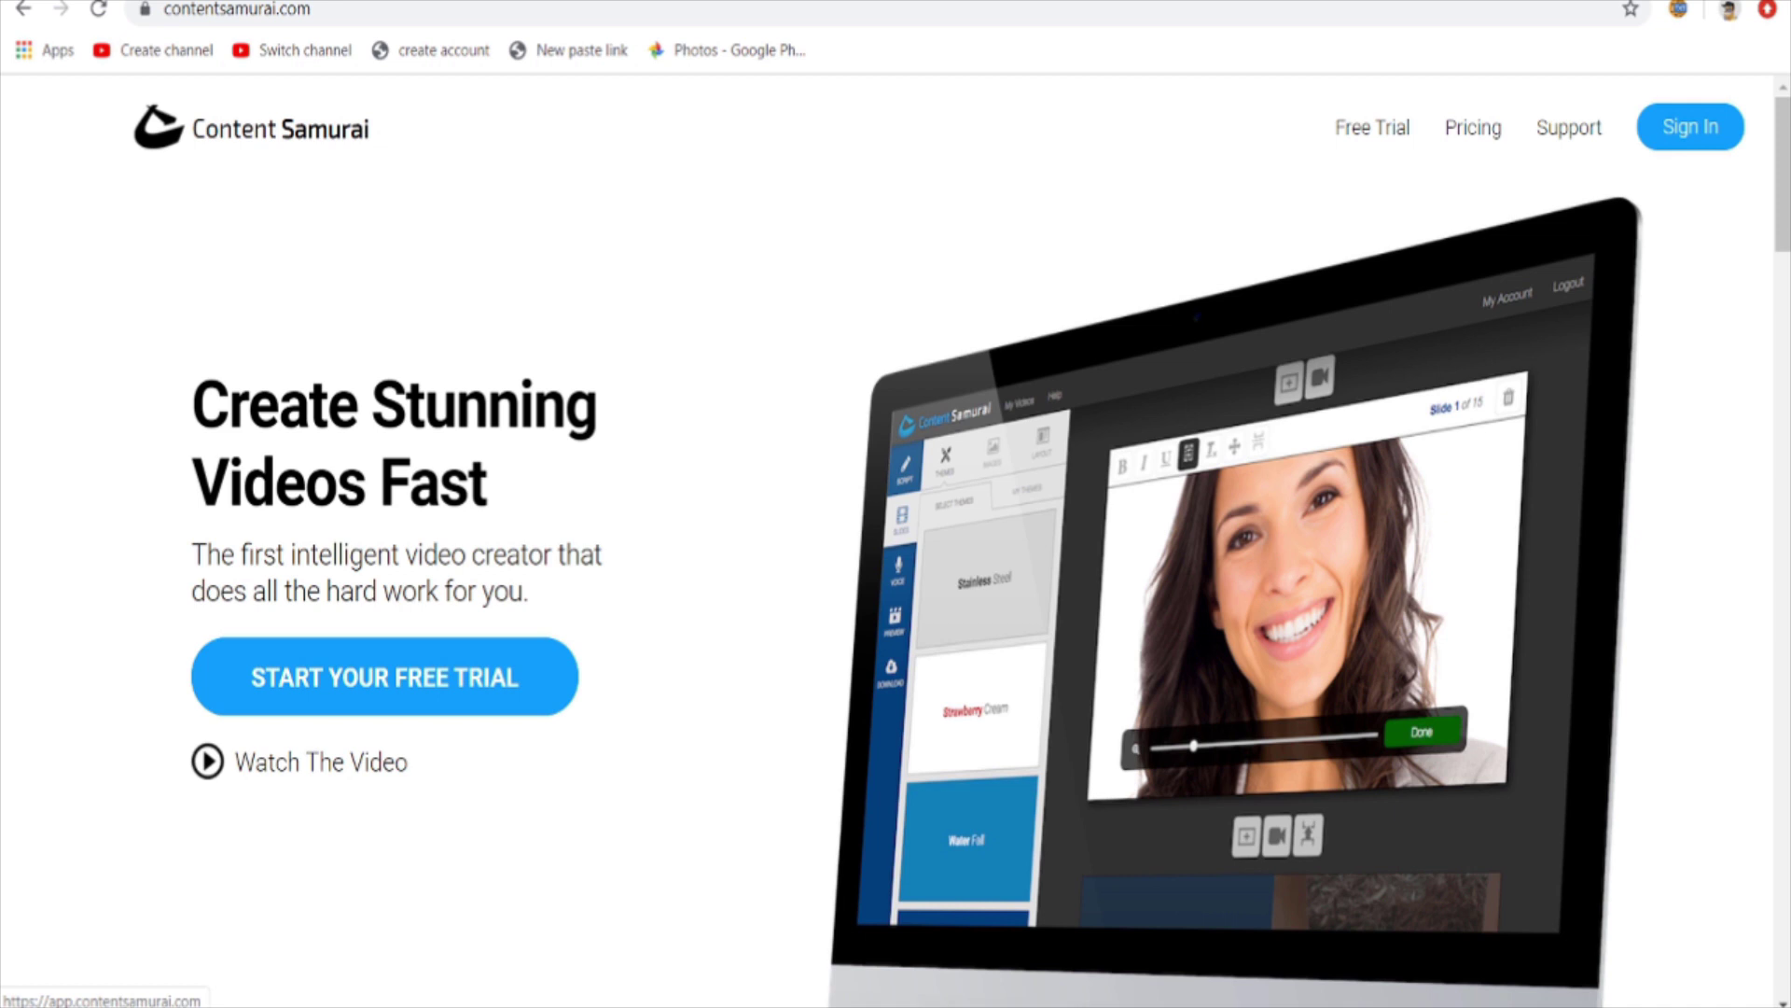
Sign in, create a new untitled video and open the Viral Pink template's details.
{"action": "left_click", "coordinate": [1690, 128]}
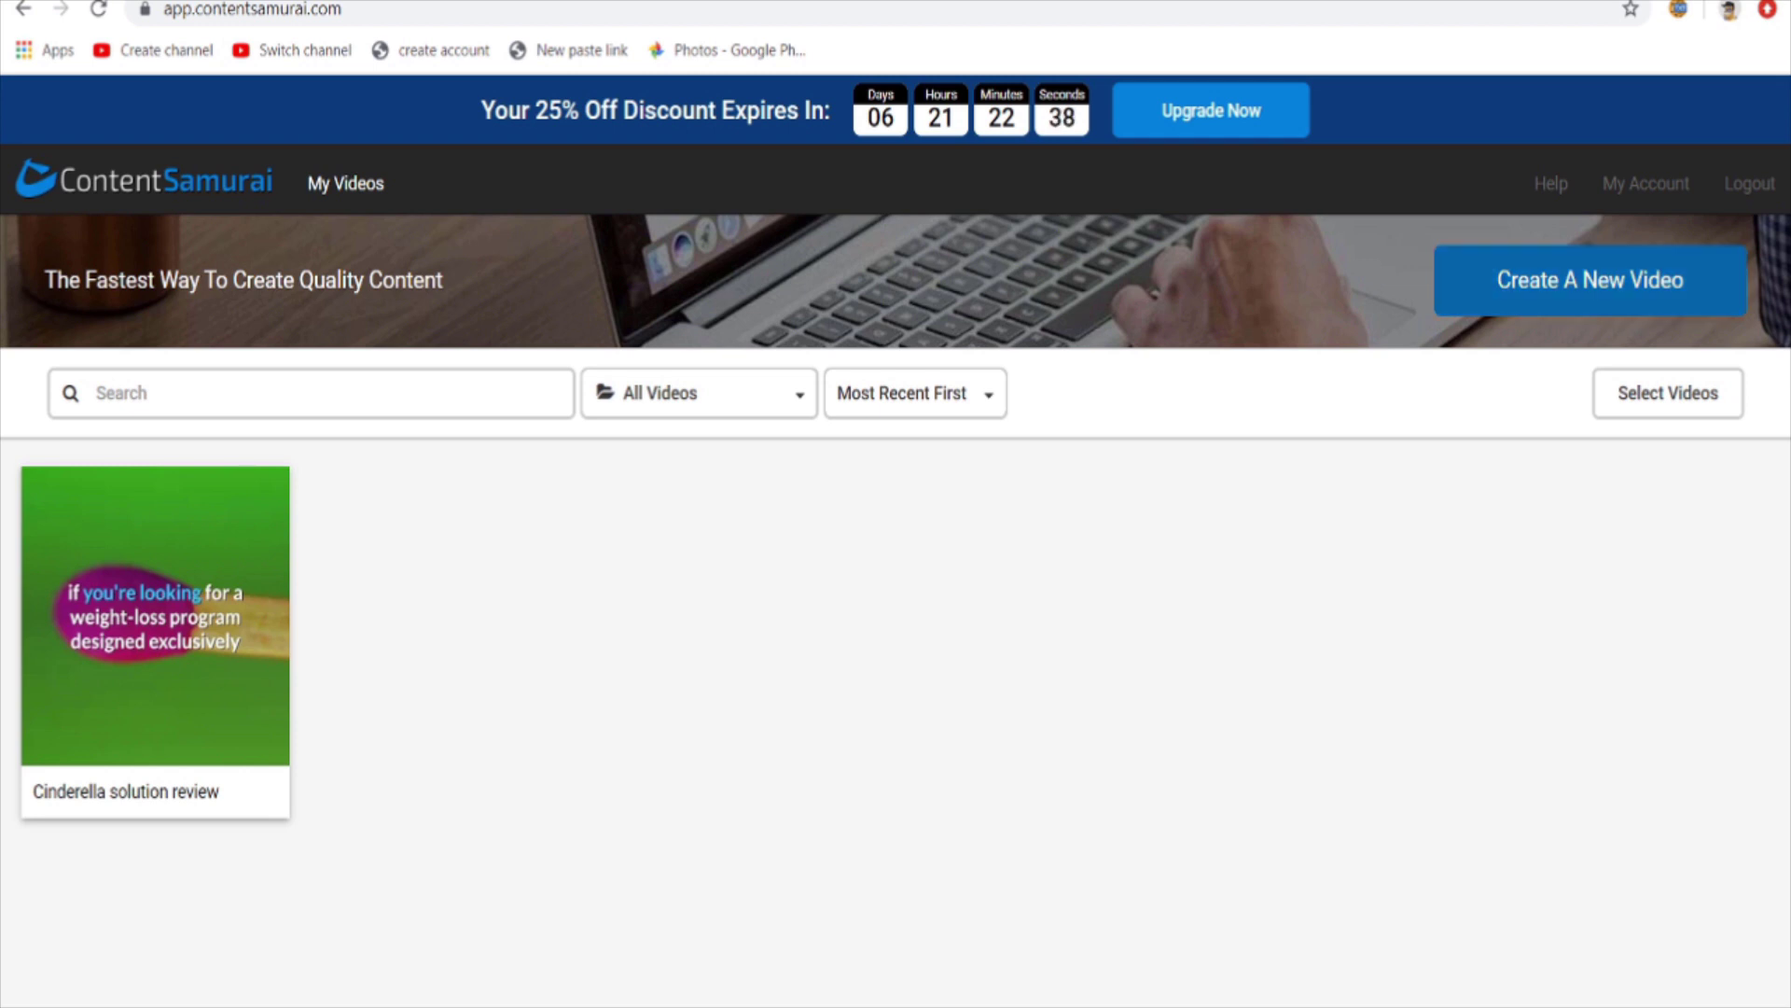
{"action": "left_click", "coordinate": [1591, 280]}
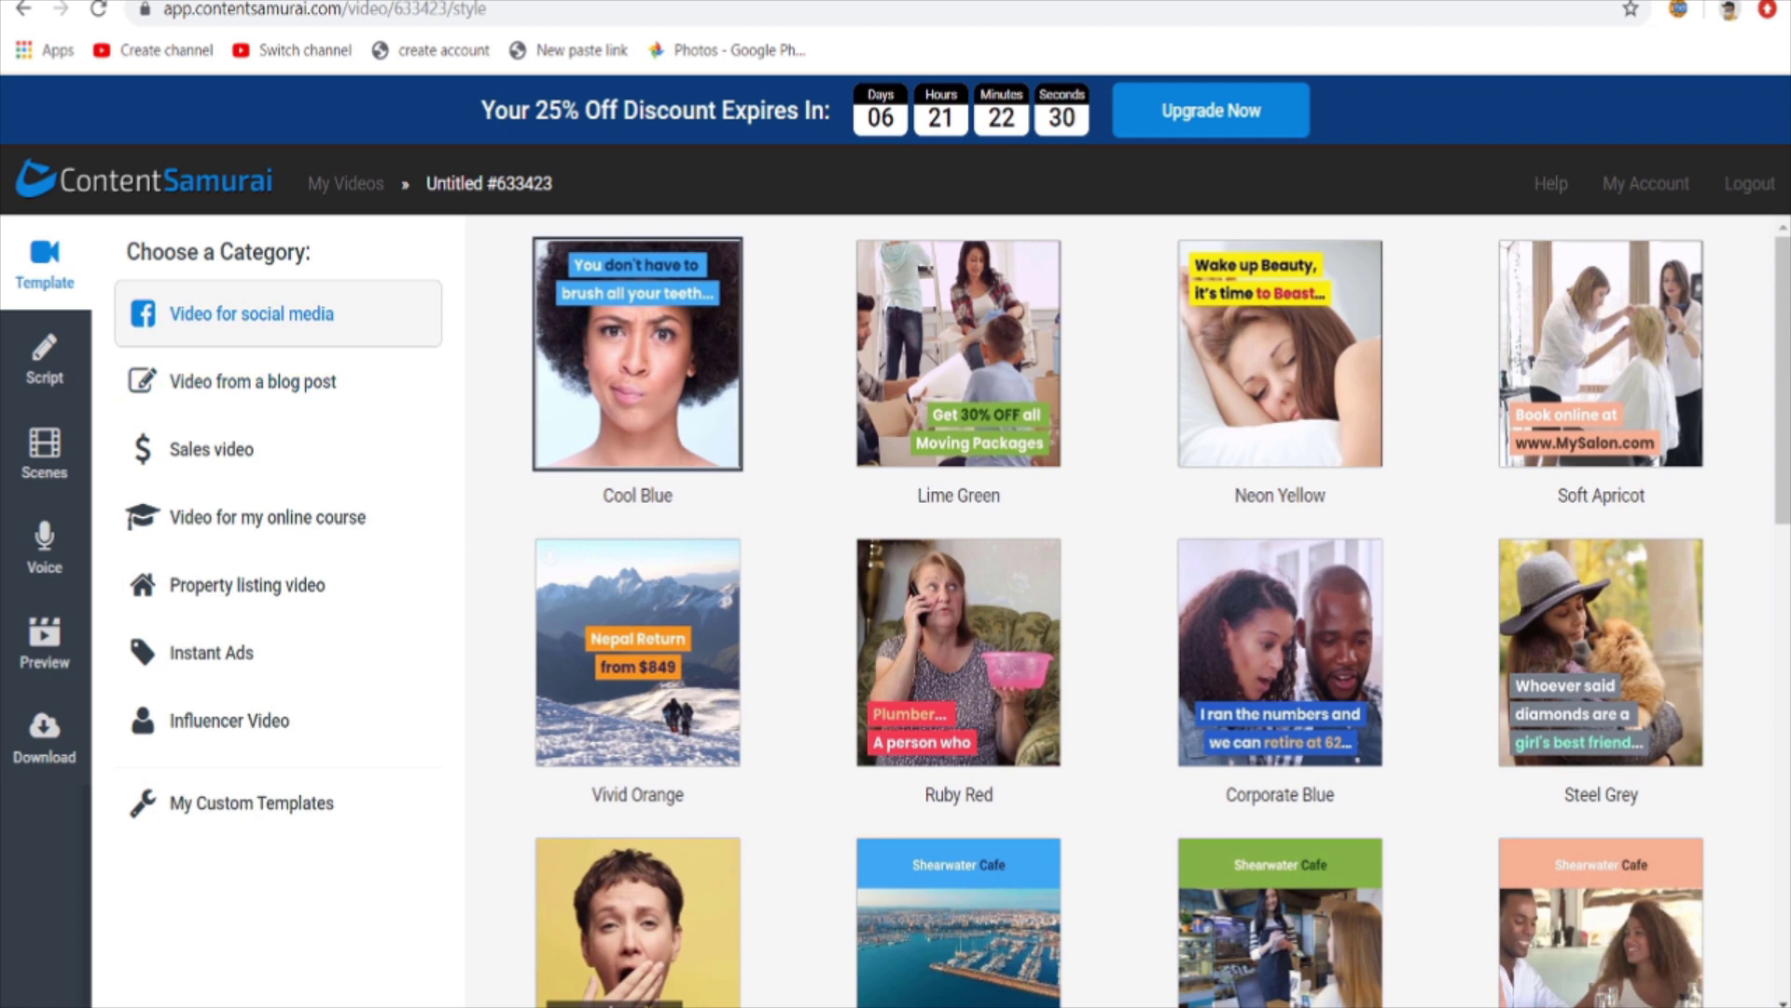
{"action": "scroll", "coordinate": [1120, 605], "scroll_direction": "down", "scroll_amount": 12}
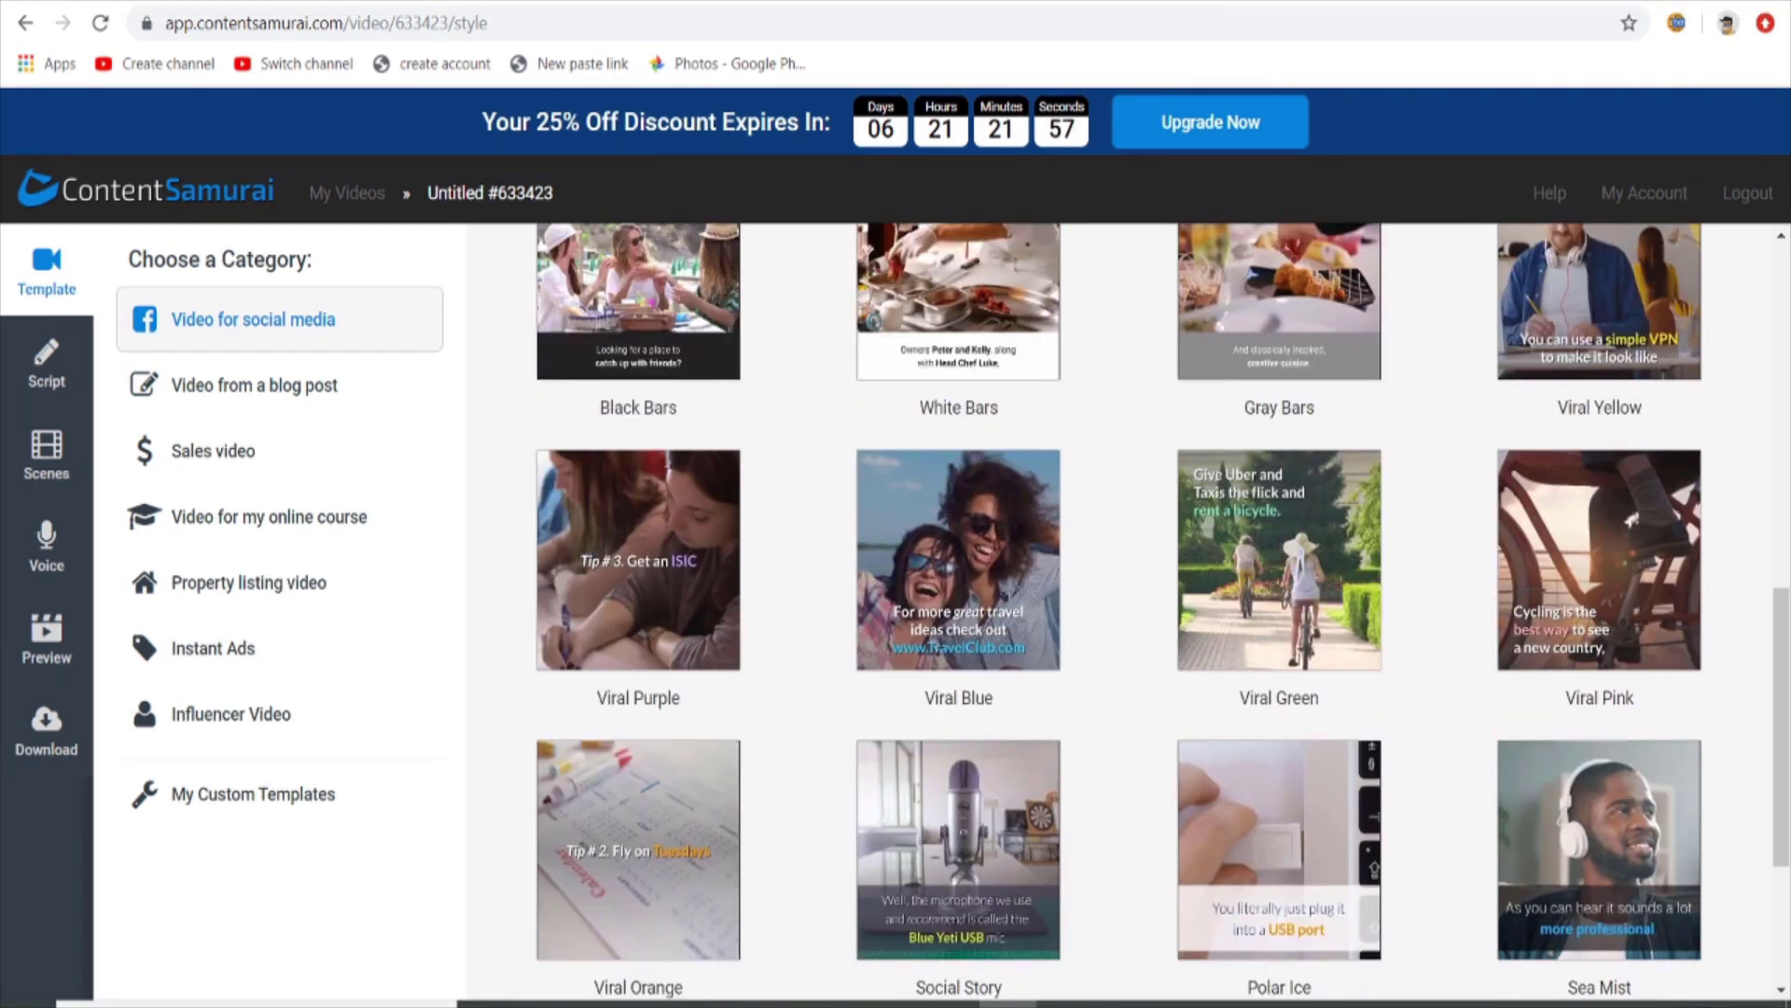
{"action": "scroll", "coordinate": [1120, 605], "scroll_direction": "down", "scroll_amount": 2}
{"action": "scroll", "coordinate": [1119, 607], "scroll_direction": "down", "scroll_amount": 1}
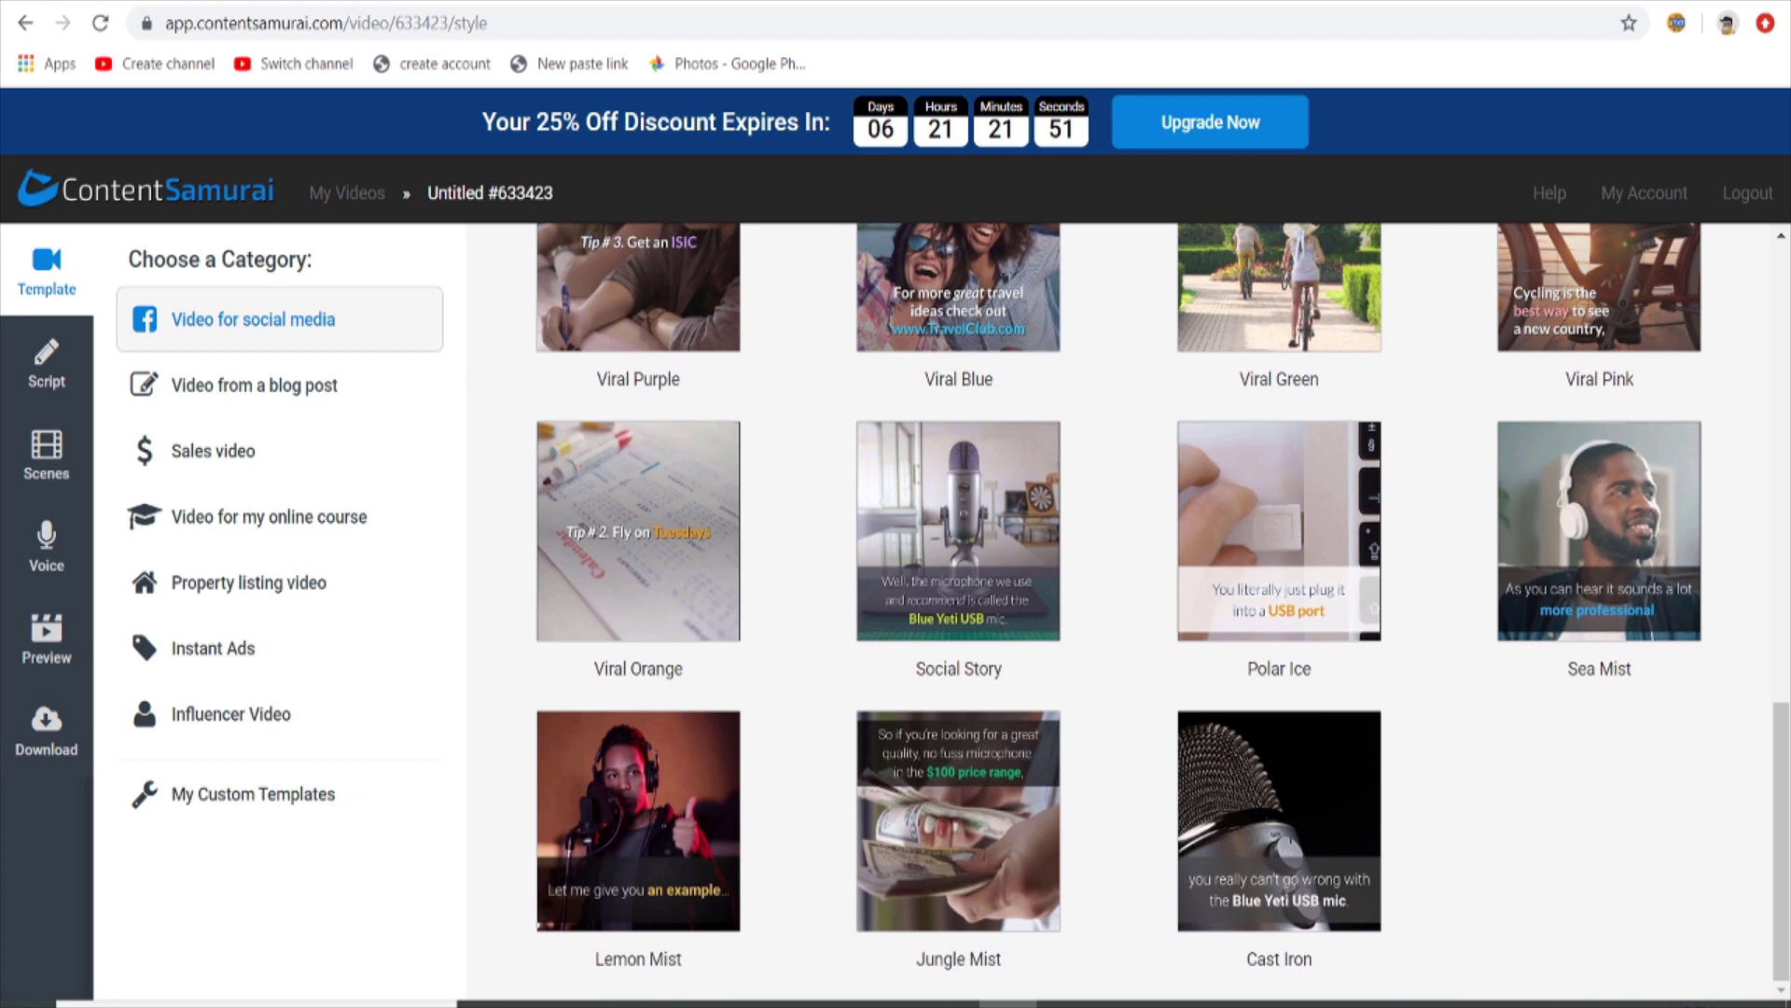
{"action": "scroll", "coordinate": [1128, 611], "scroll_direction": "up", "scroll_amount": 3}
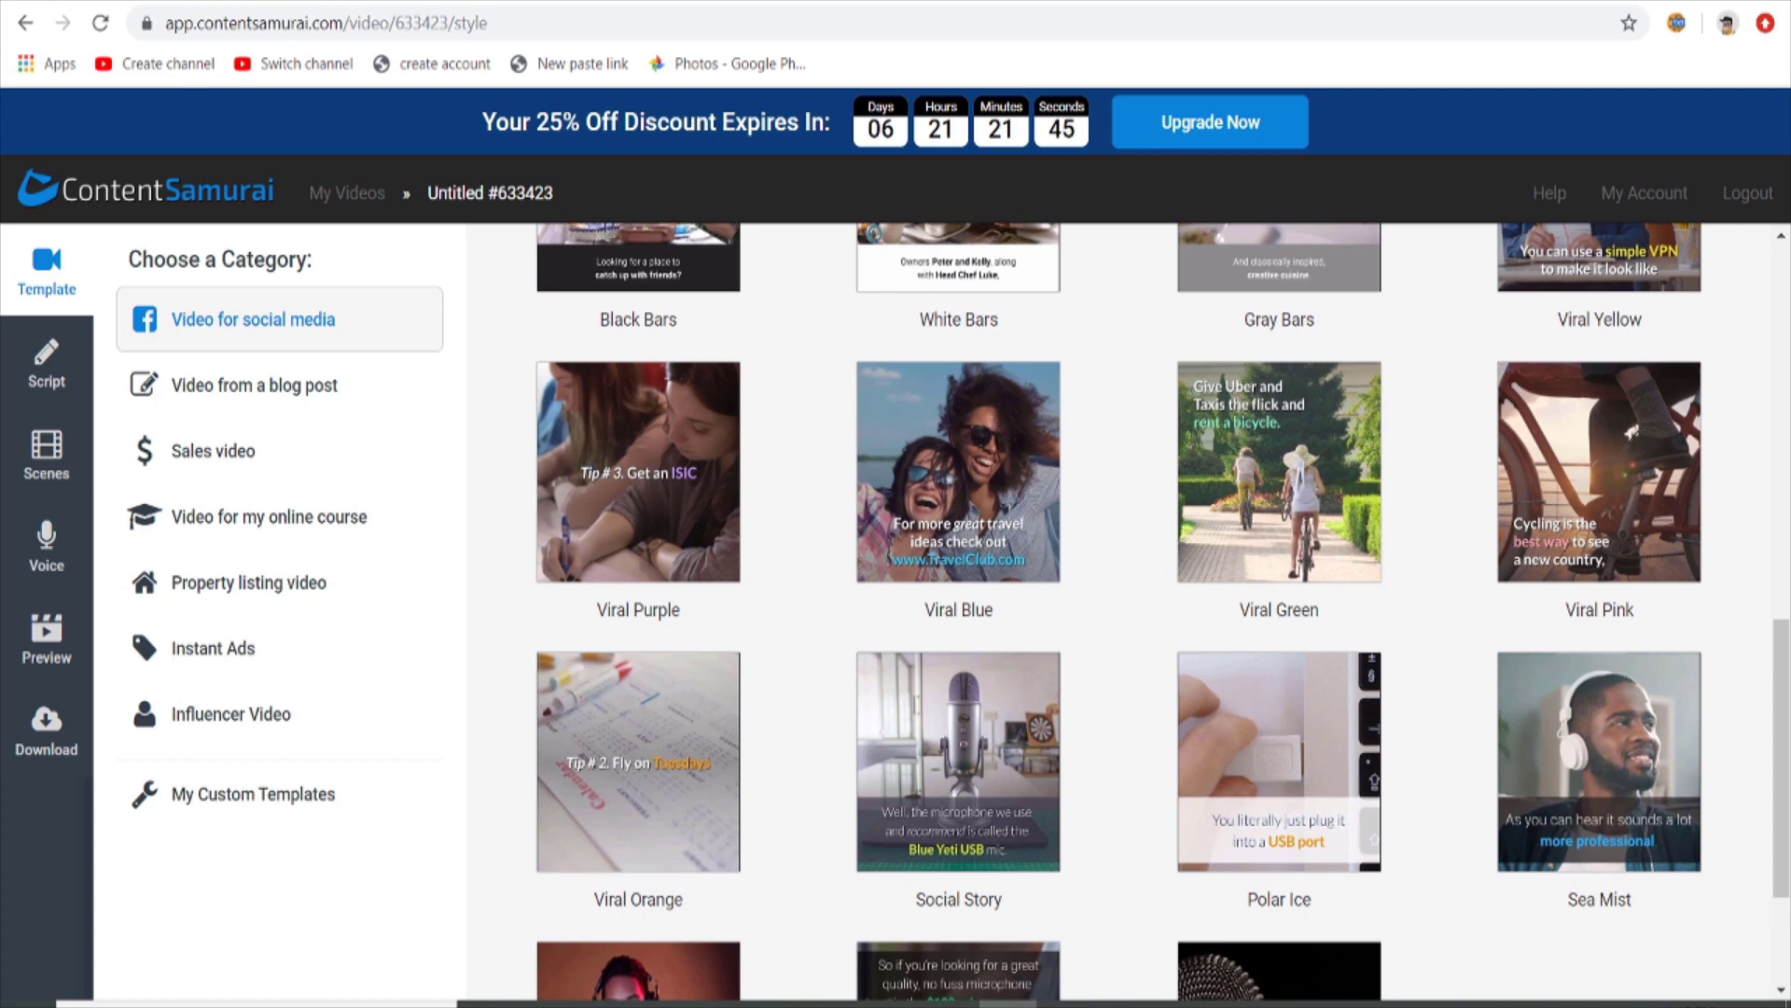
{"action": "left_click", "coordinate": [1599, 472]}
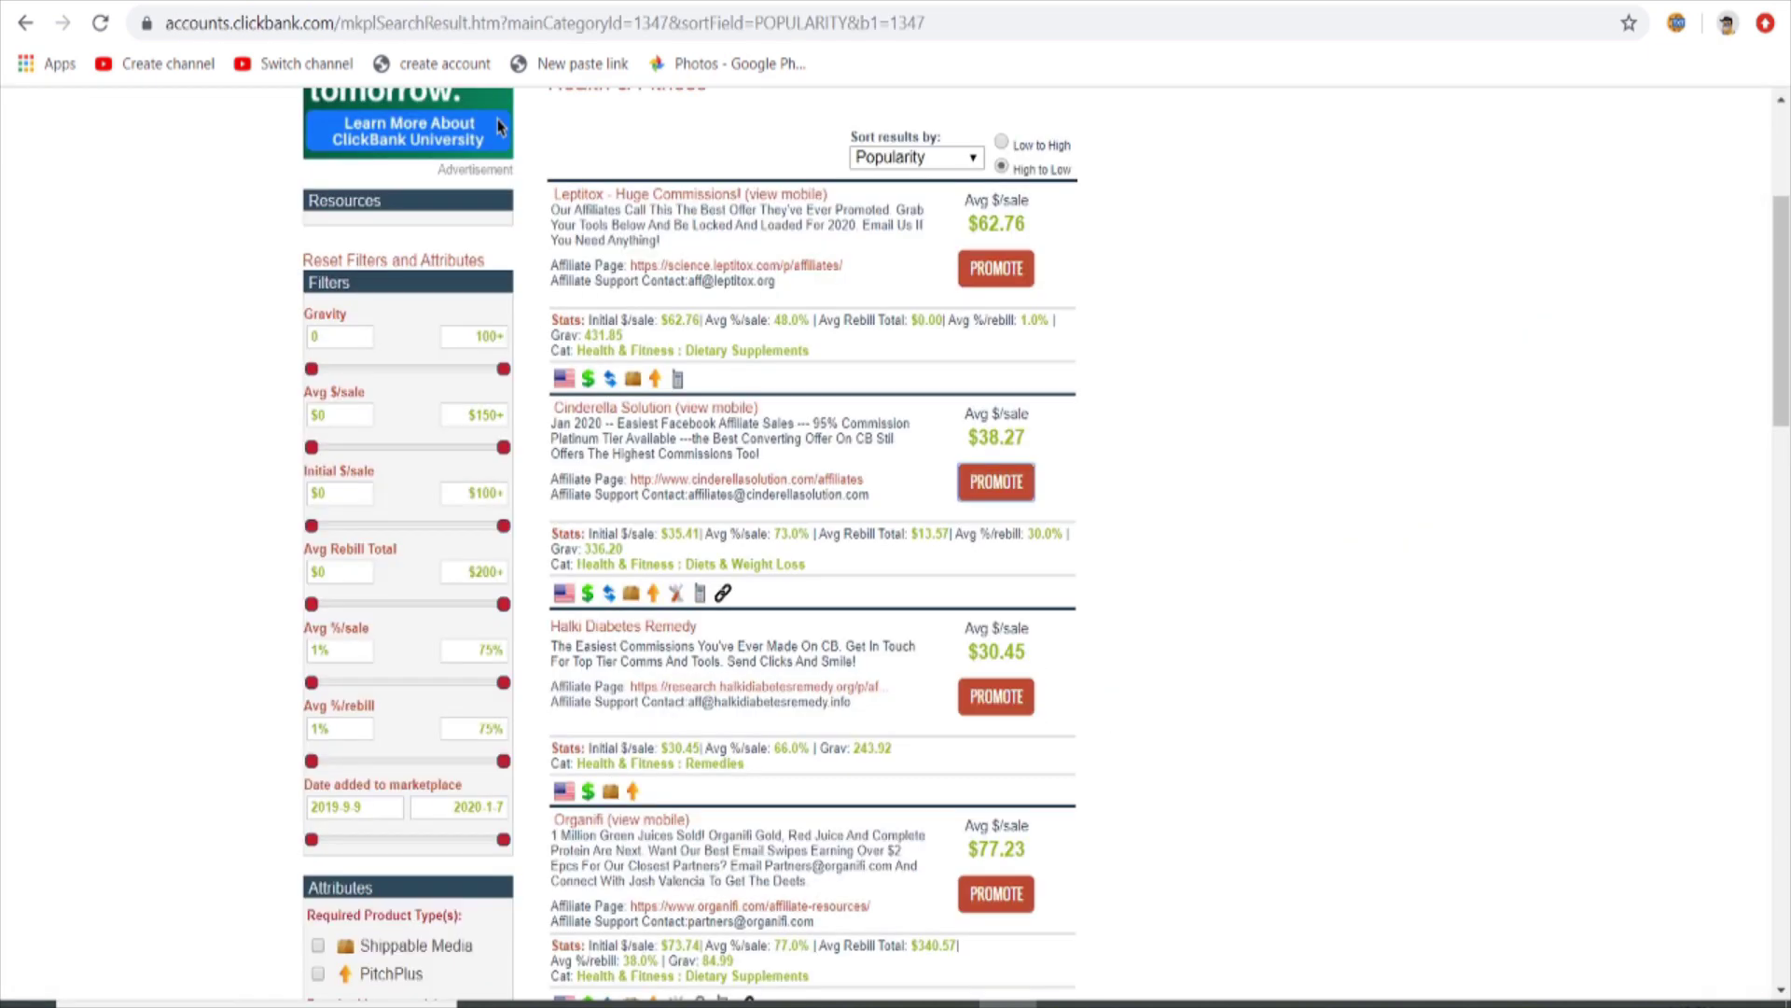
Title the video 'Cinderella Solution Review' from the pasted ClickBank product name plus 'Review'.
{"action": "left_click_drag", "start_coordinate": [673, 408], "coordinate": [607, 378]}
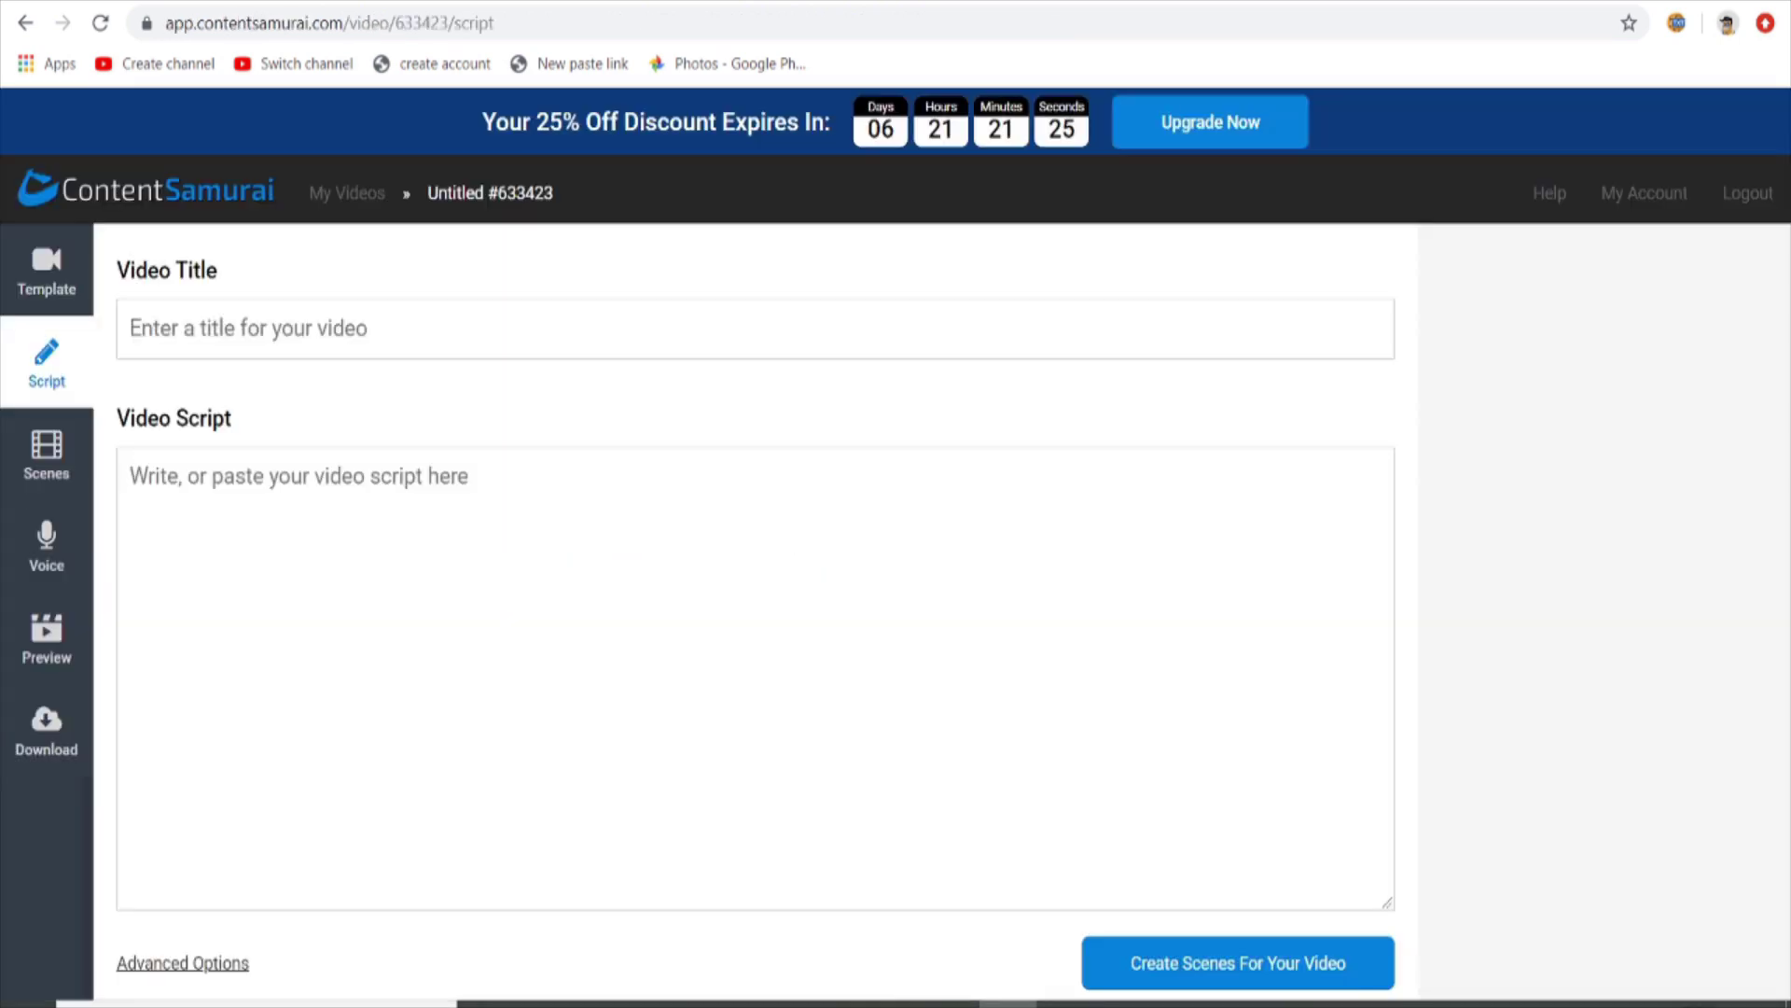
{"action": "key", "text": "ctrl+v"}
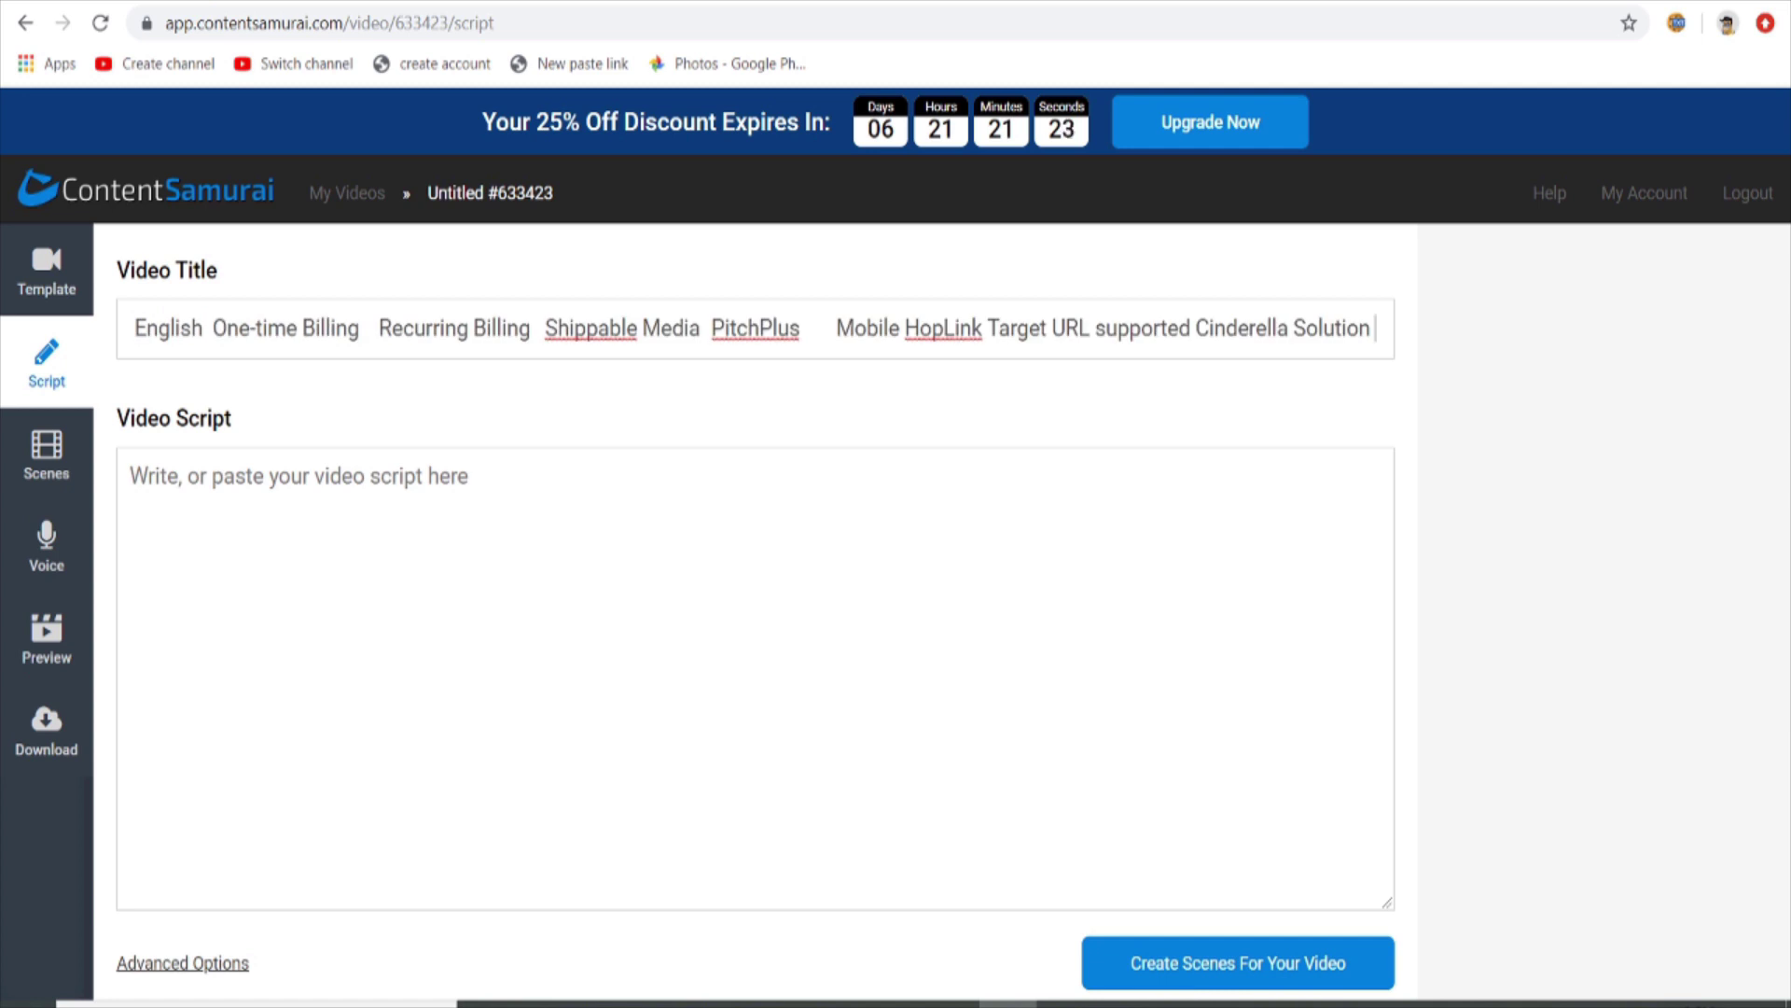
{"action": "key", "text": "shift+Home"}
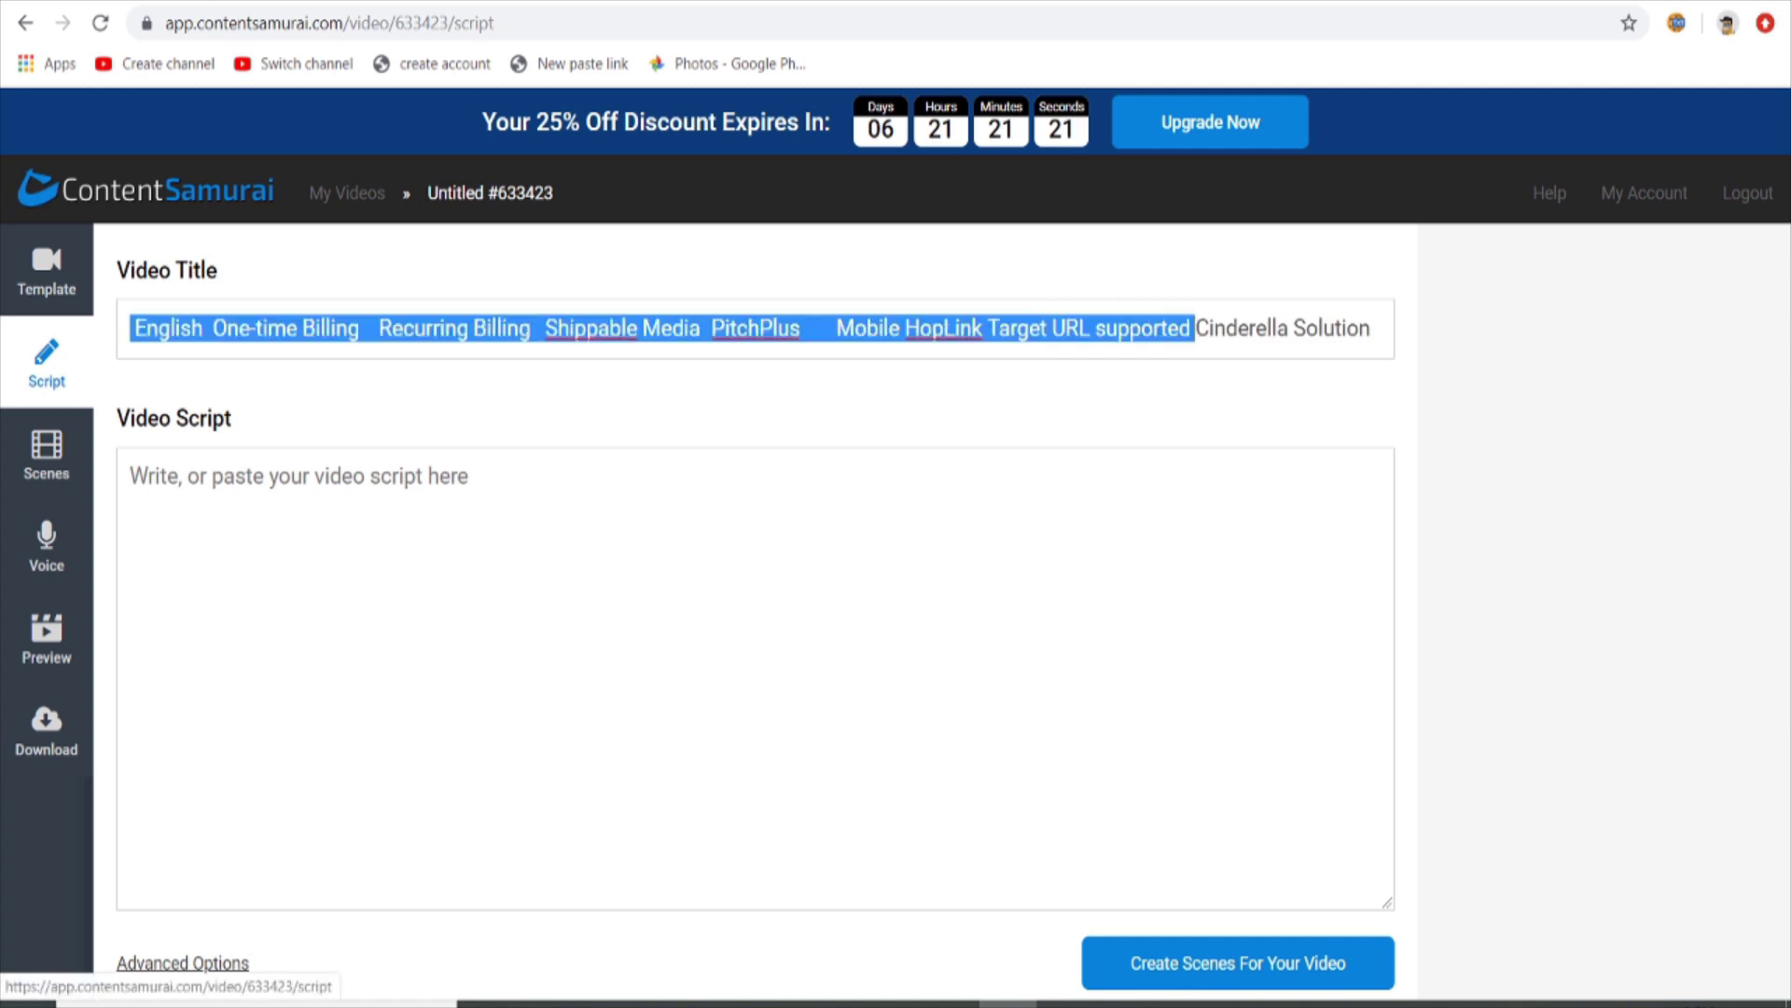
{"action": "key", "text": "BackSpace"}
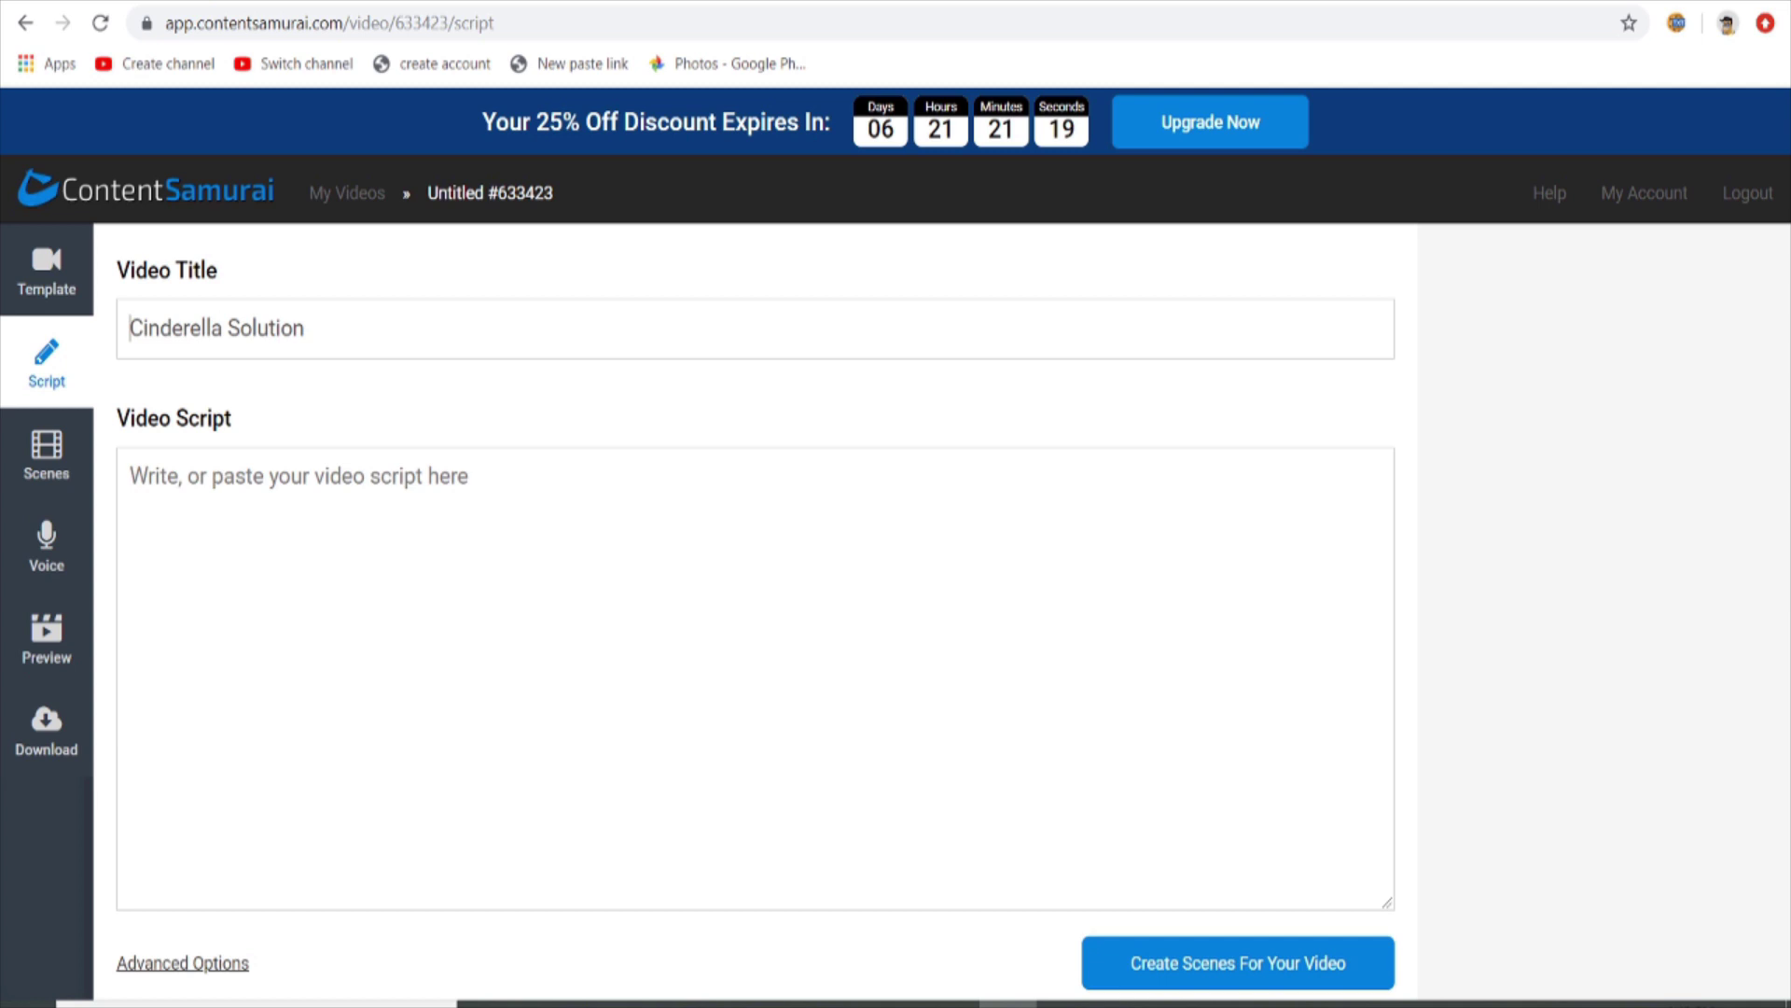
{"action": "type", "text": "Re iew"}
{"action": "key", "text": "BackSpace"}
{"action": "key", "text": "BackSpace"}
{"action": "type", "text": "view"}
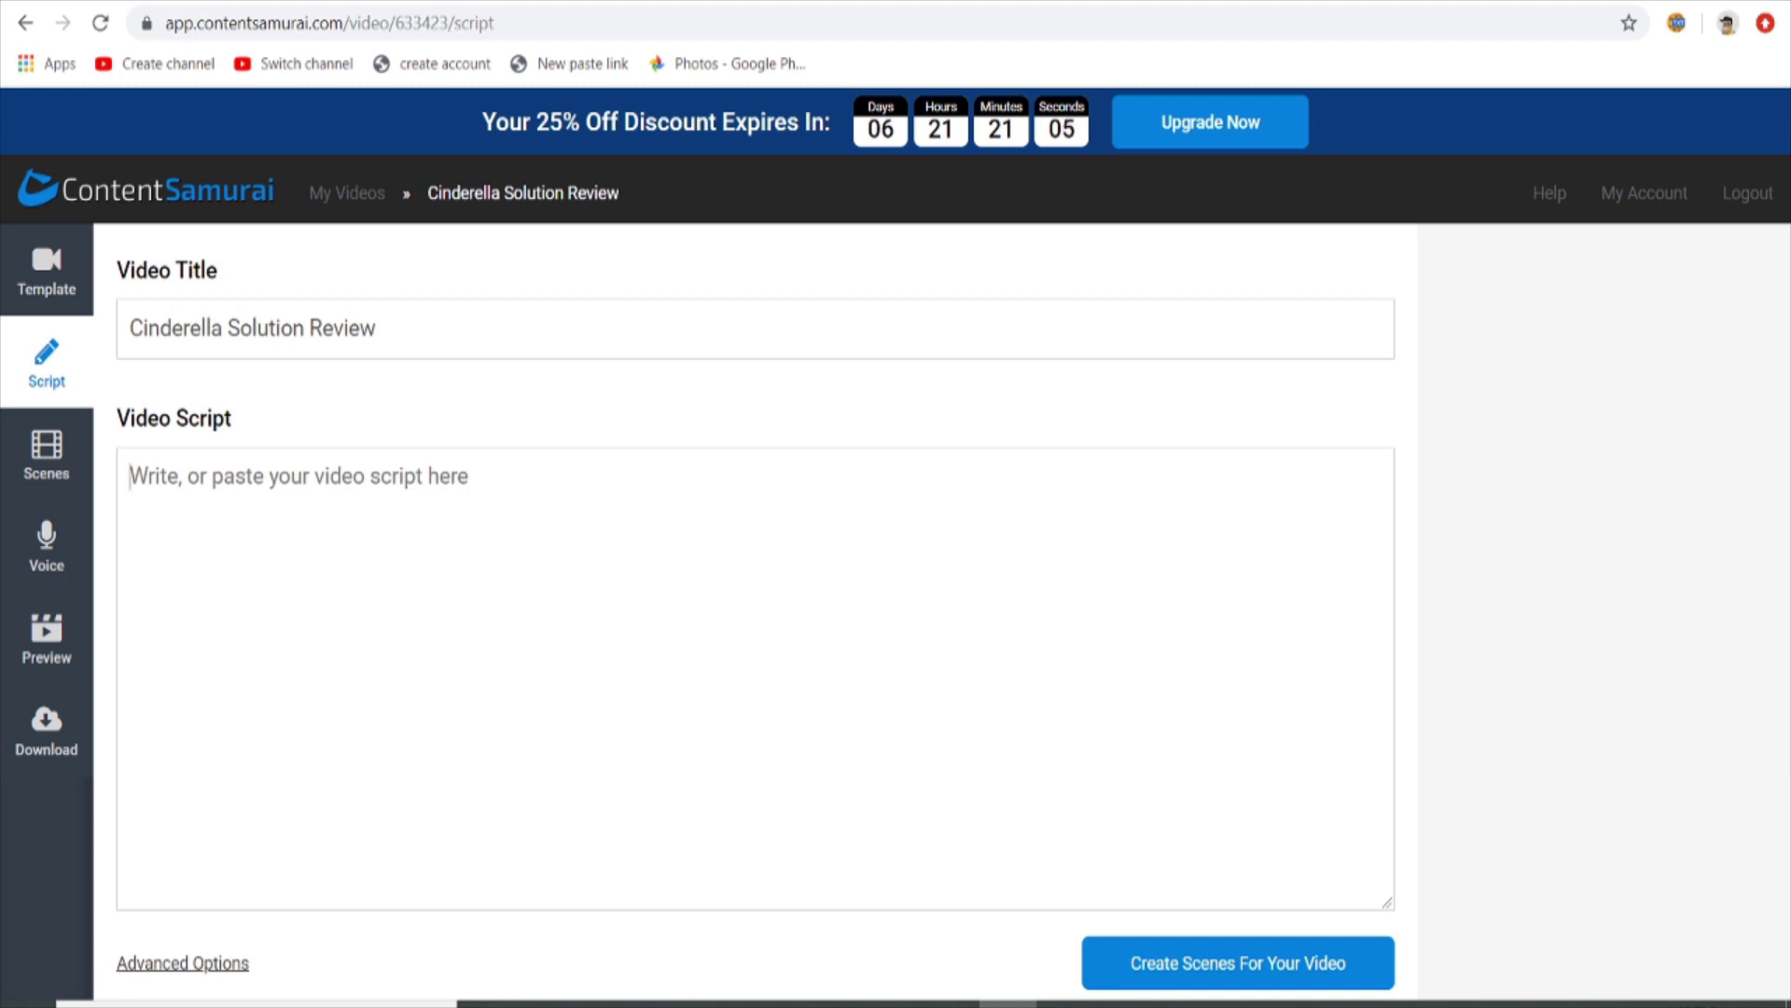
Open the text version of the Cinderella Solution sales page, dismissing its leave-page popup.
{"action": "key", "text": "ctrl+Tab"}
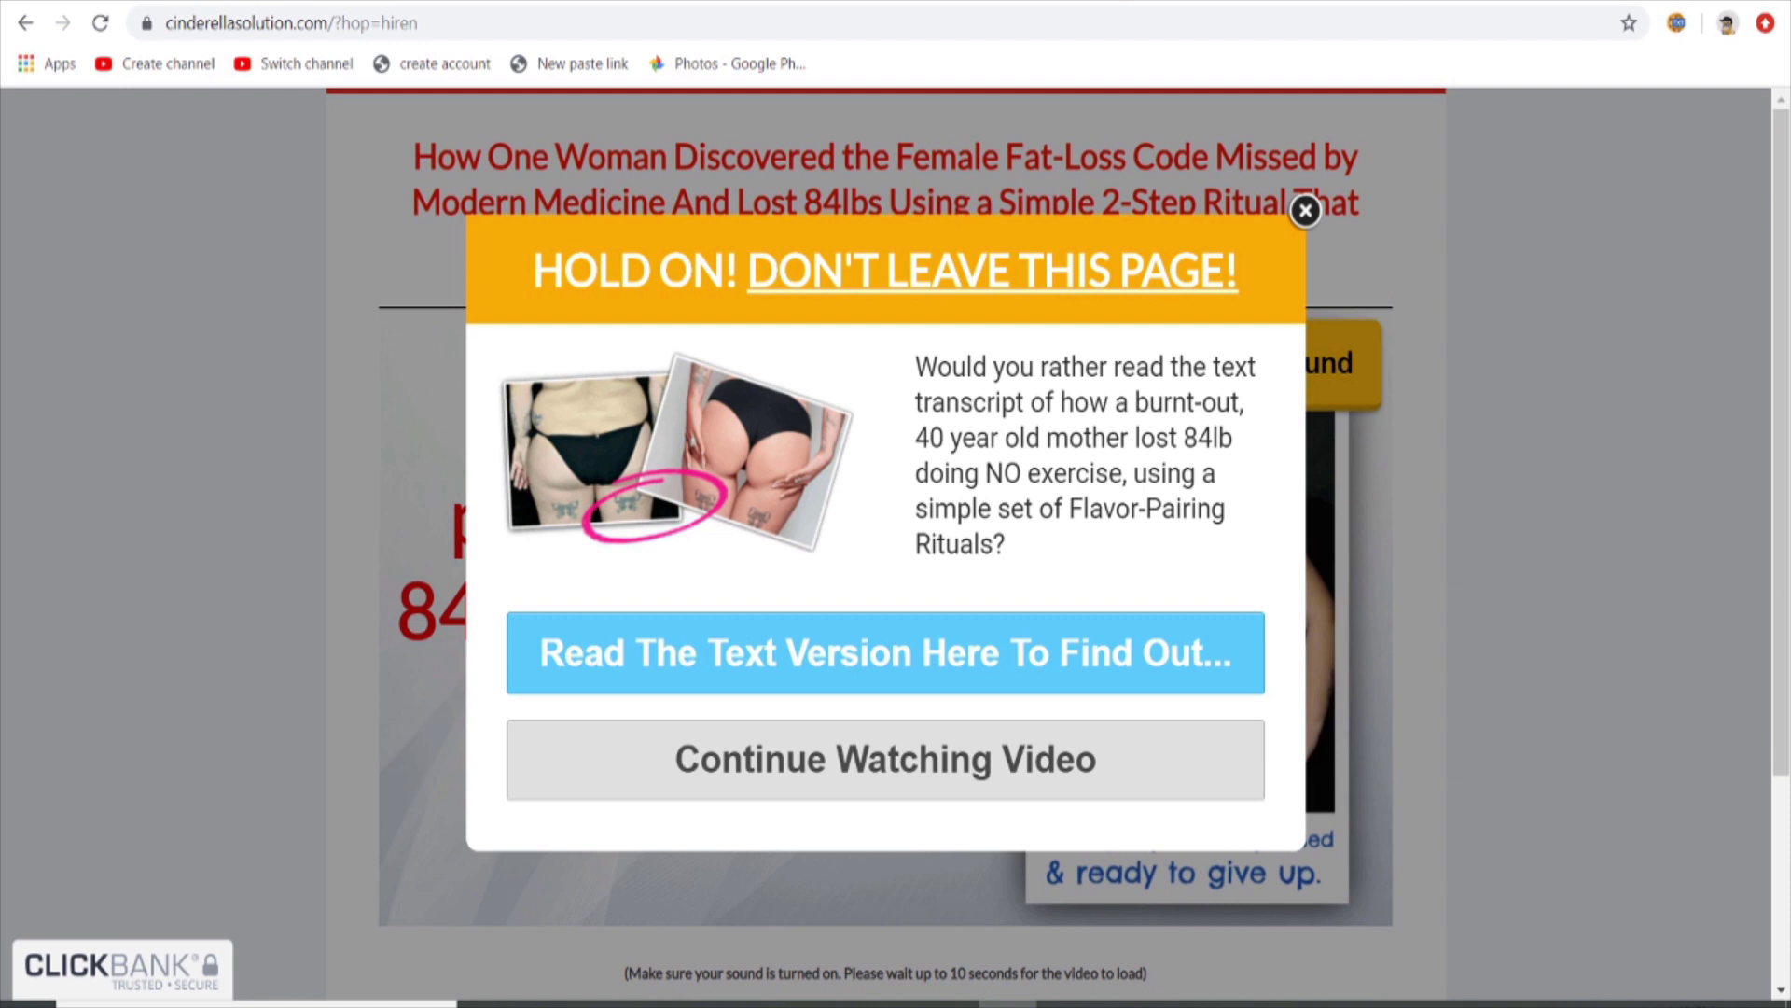
{"action": "scroll", "coordinate": [896, 532], "scroll_direction": "down", "scroll_amount": 1}
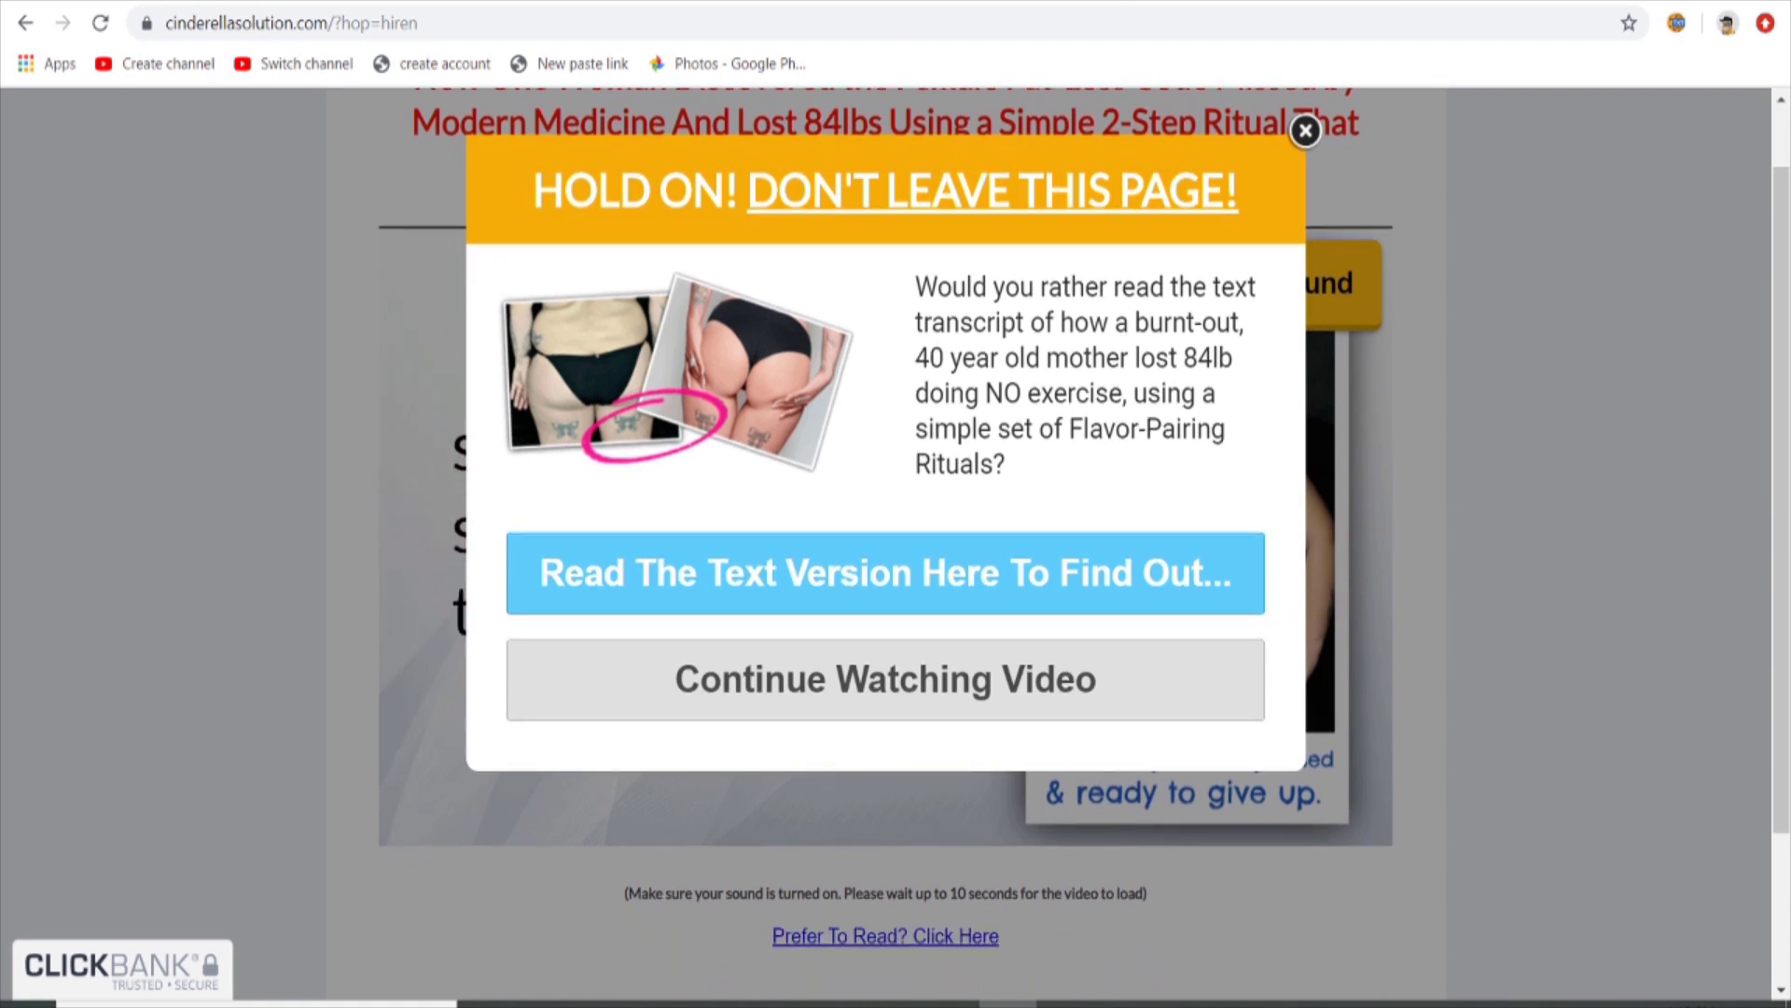
{"action": "key", "text": "Escape"}
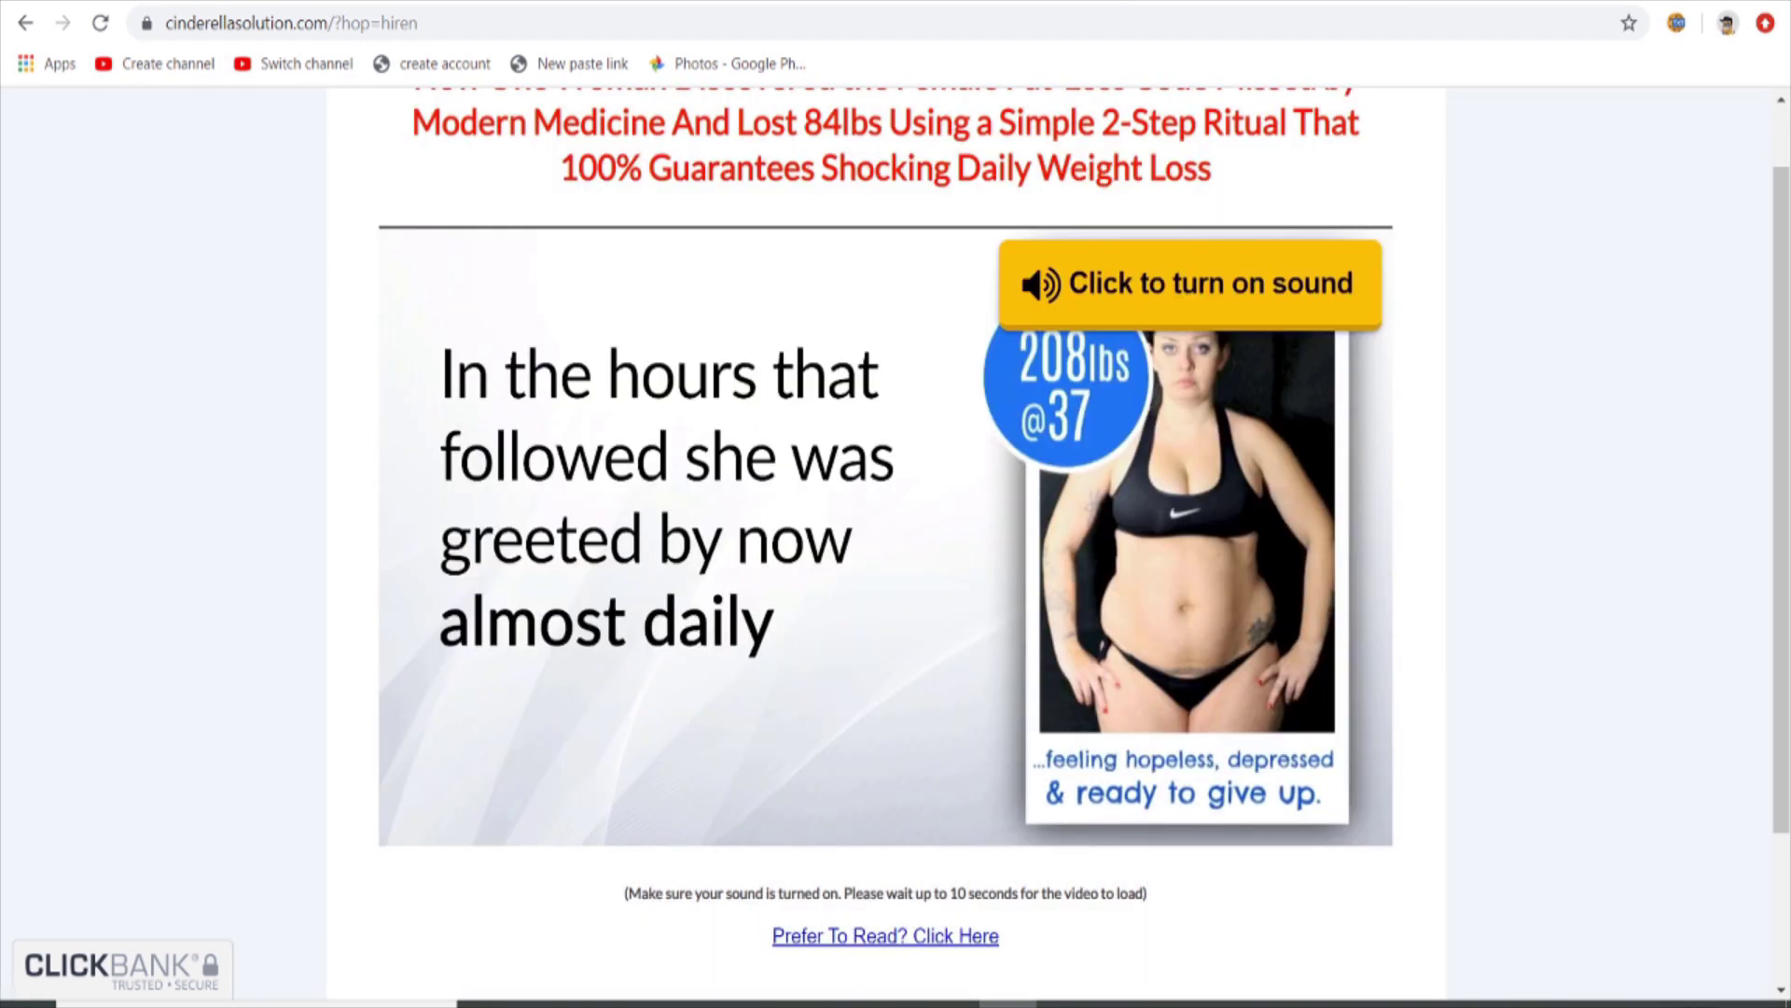
{"action": "scroll", "coordinate": [885, 532], "scroll_direction": "down", "scroll_amount": 2}
{"action": "left_click", "coordinate": [886, 733]}
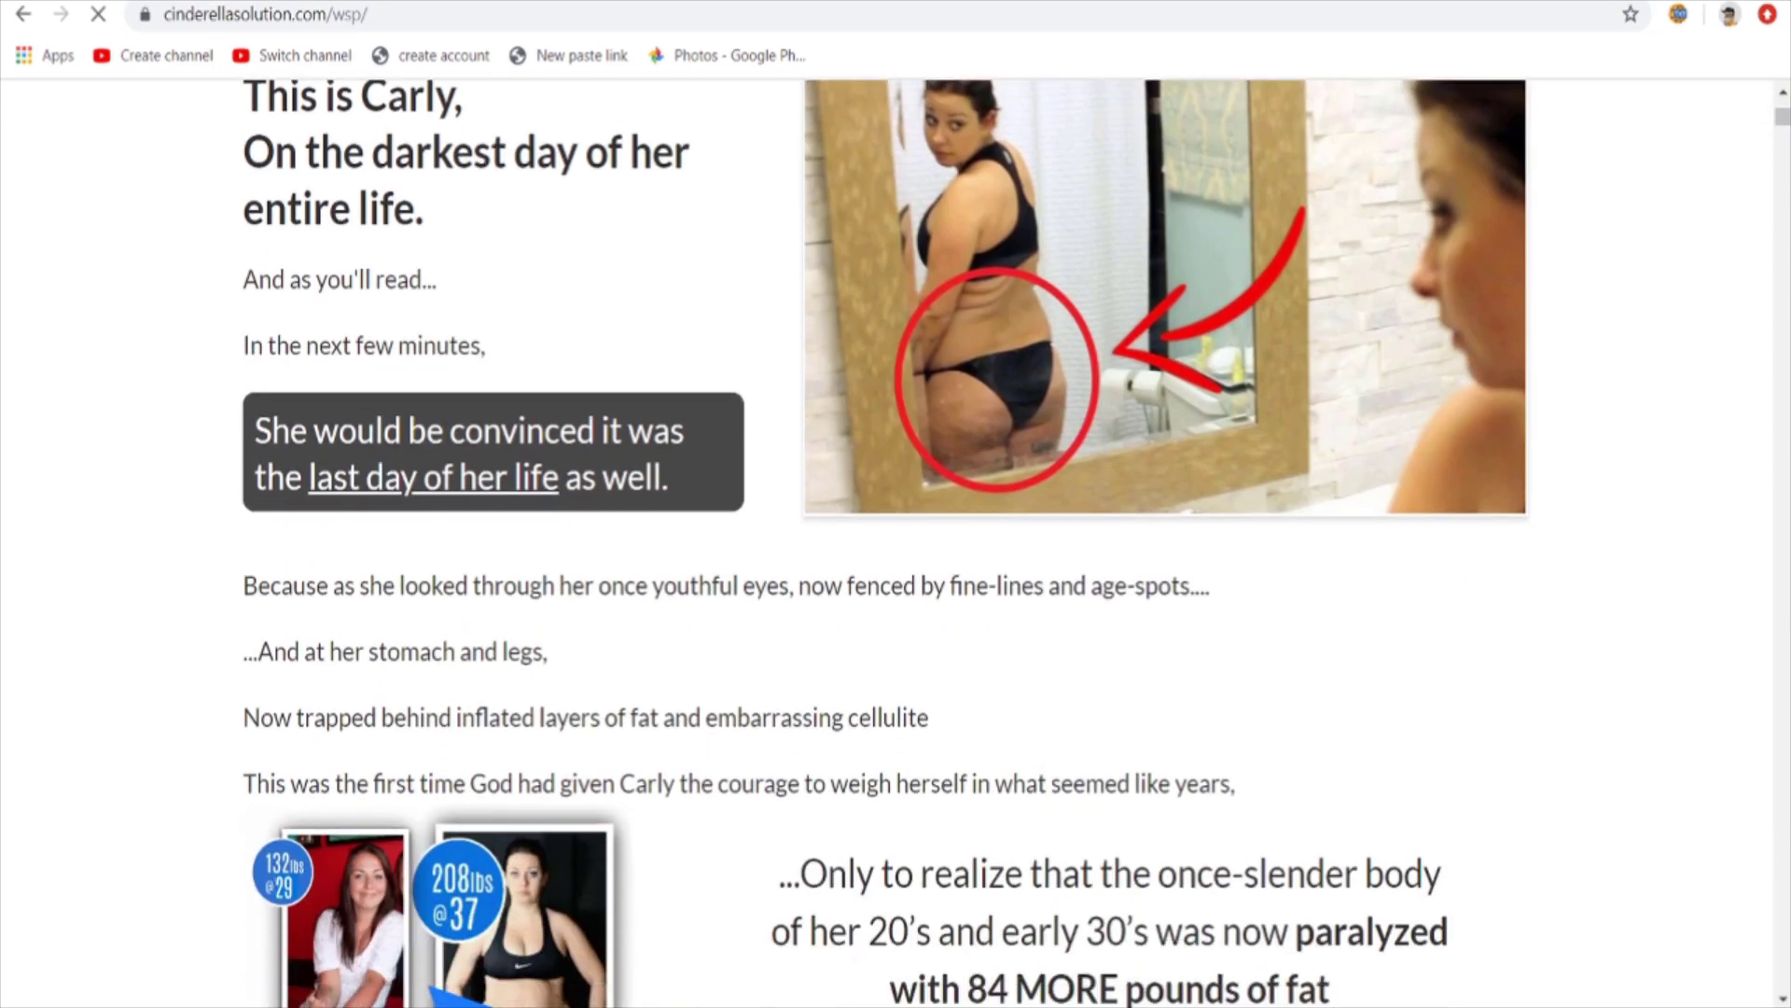
Read down through the sales page text, then return to the Content Samurai script editor.
{"action": "scroll", "coordinate": [896, 532], "scroll_direction": "down", "scroll_amount": 5}
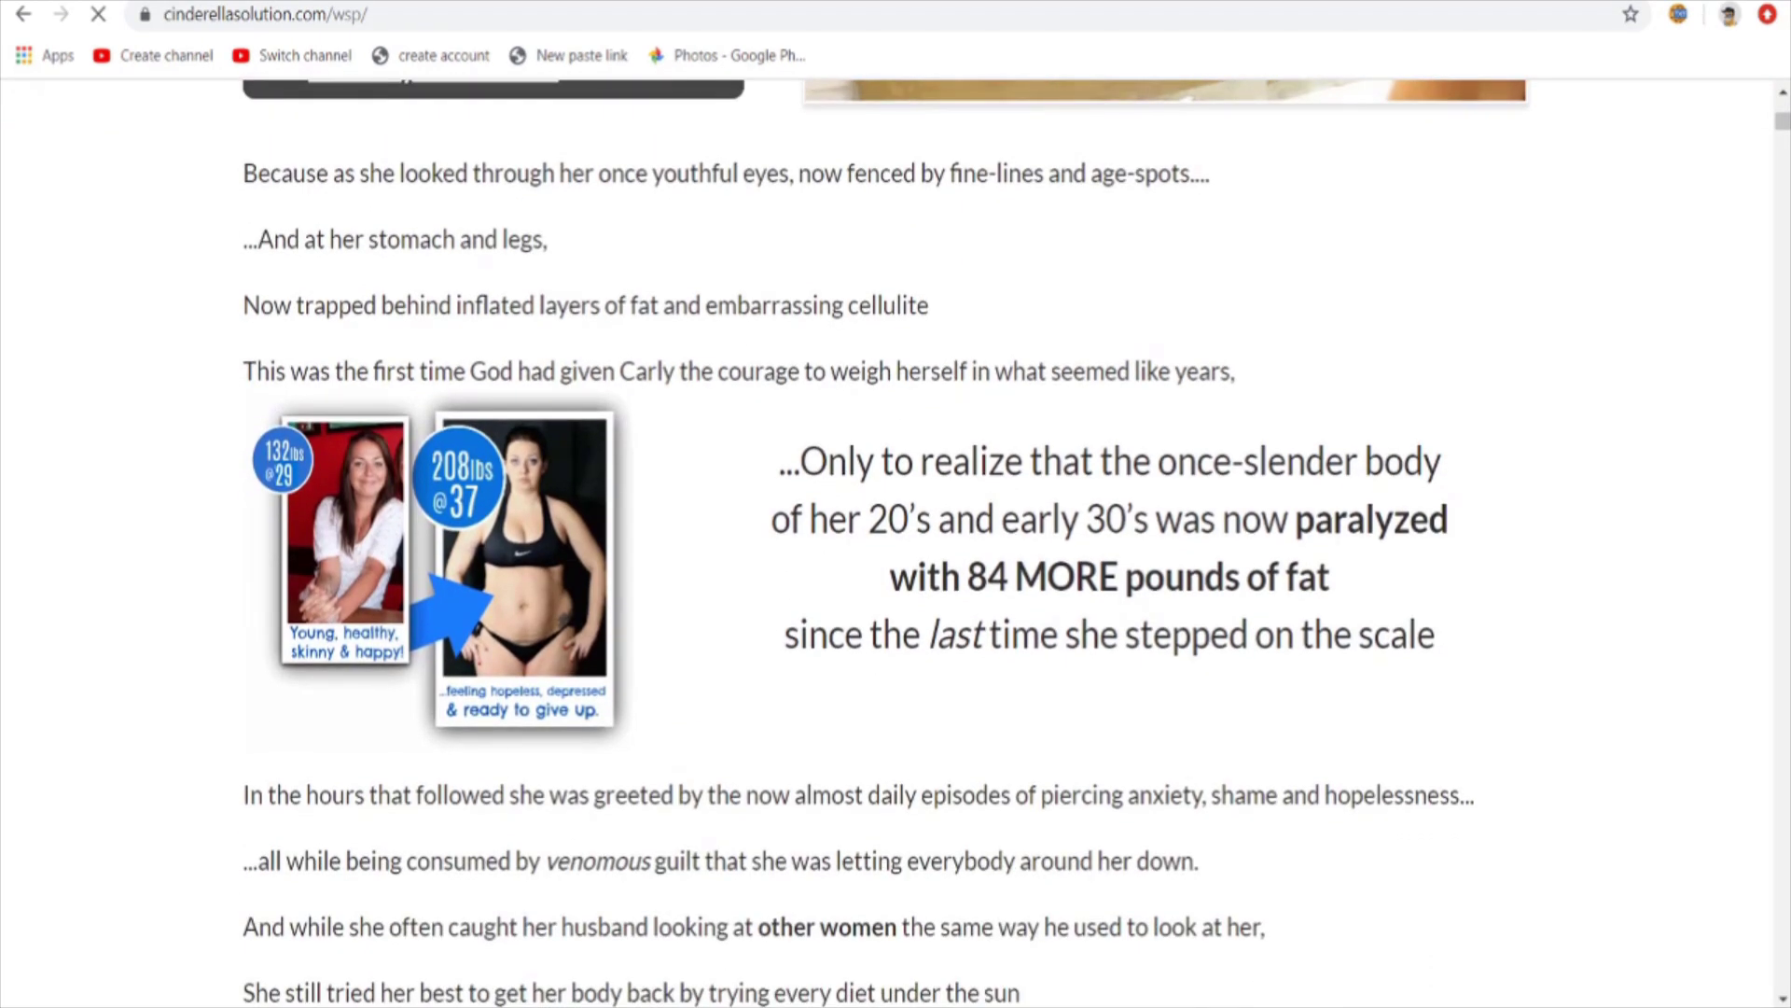
{"action": "scroll", "coordinate": [886, 541], "scroll_direction": "down", "scroll_amount": 5}
{"action": "scroll", "coordinate": [886, 542], "scroll_direction": "down", "scroll_amount": 10}
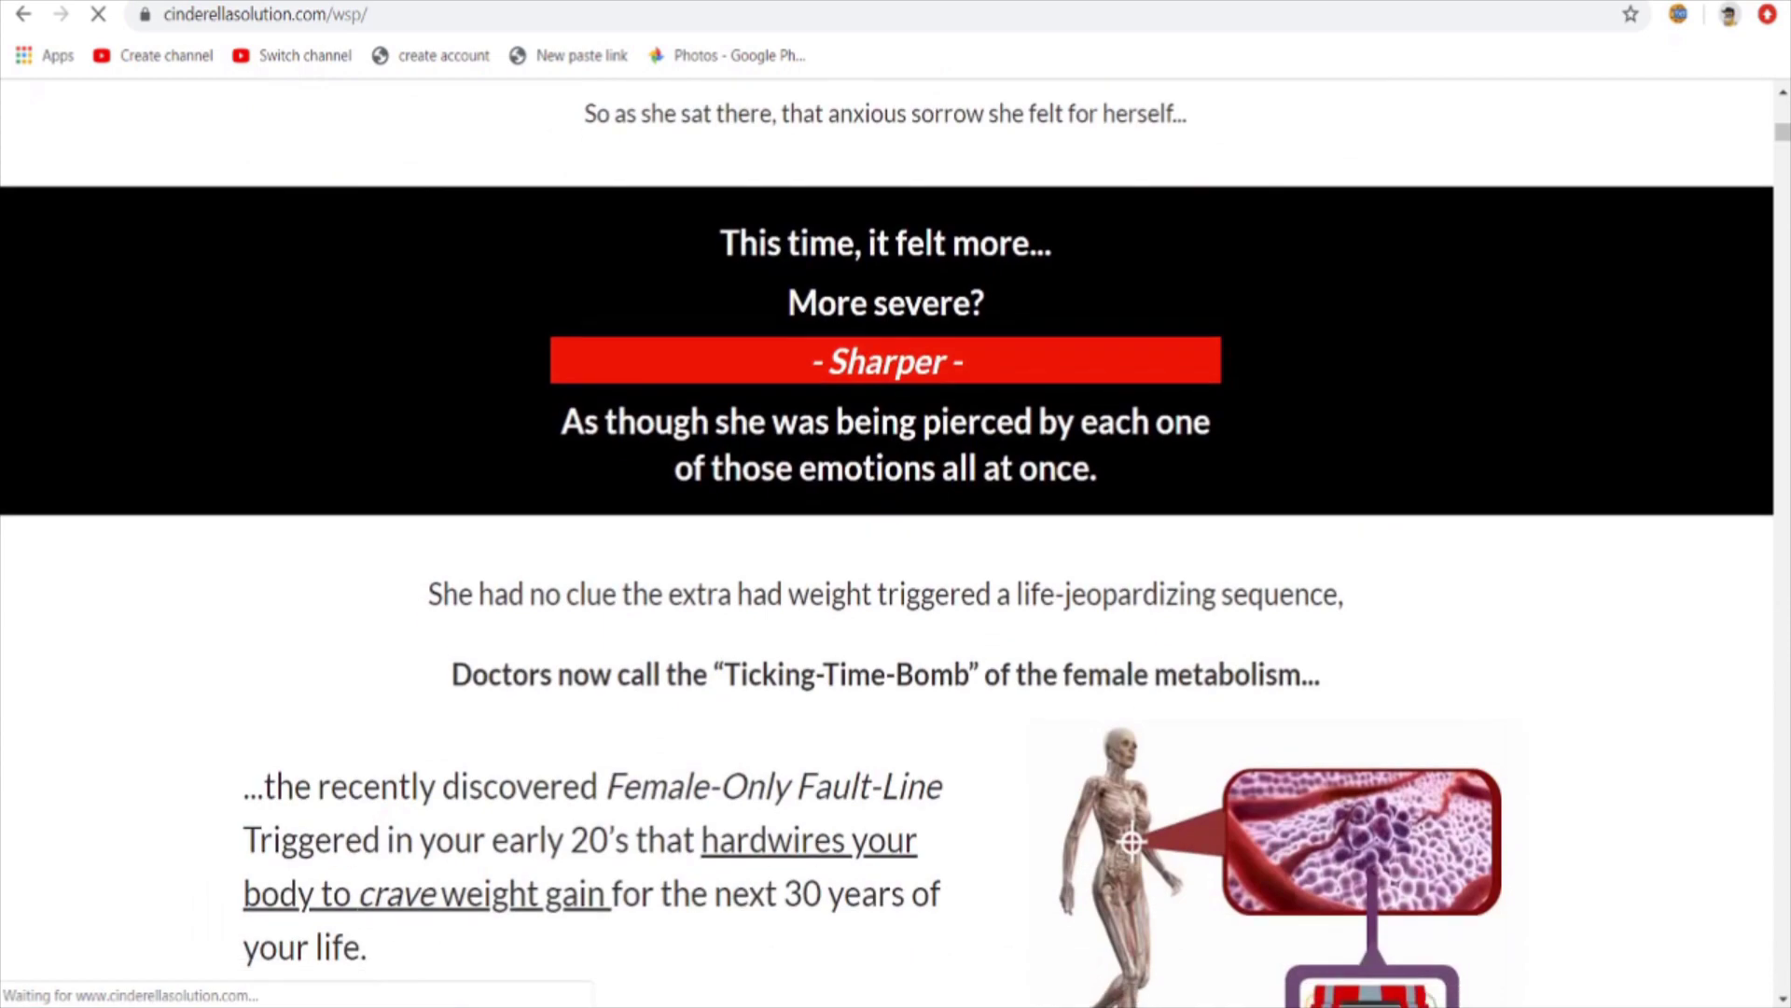
{"action": "scroll", "coordinate": [886, 541], "scroll_direction": "down", "scroll_amount": 15}
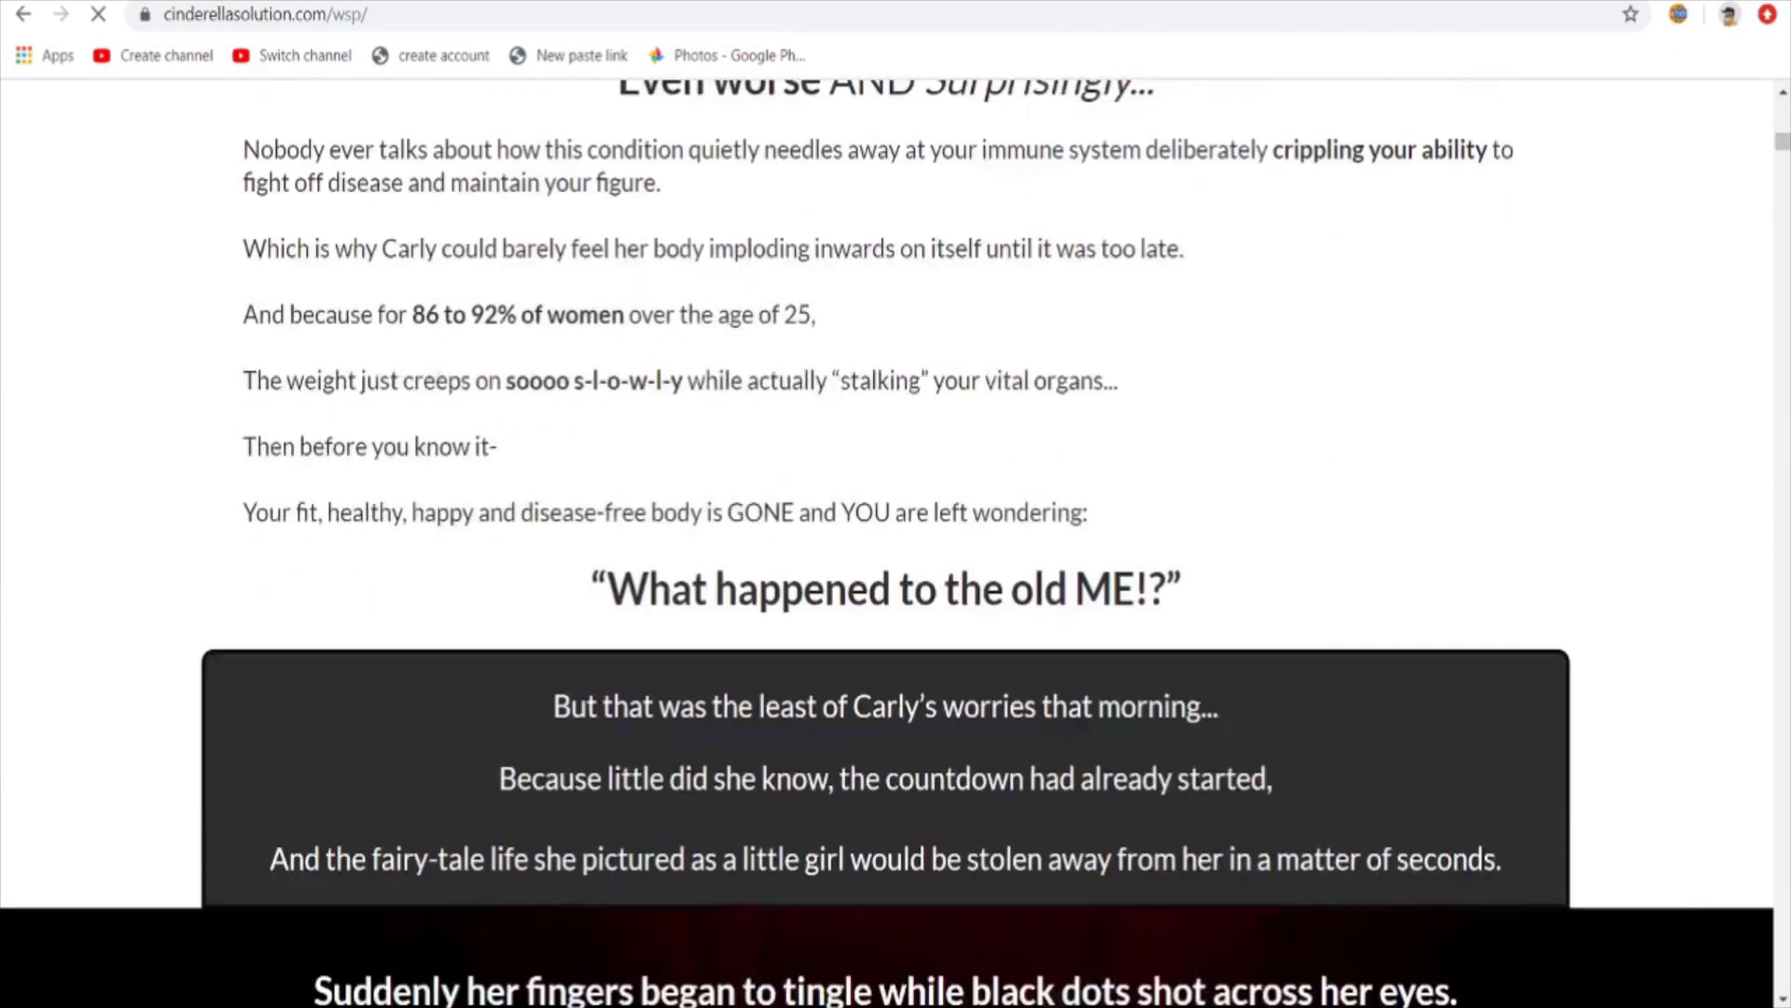
{"action": "scroll", "coordinate": [885, 541], "scroll_direction": "down", "scroll_amount": 15}
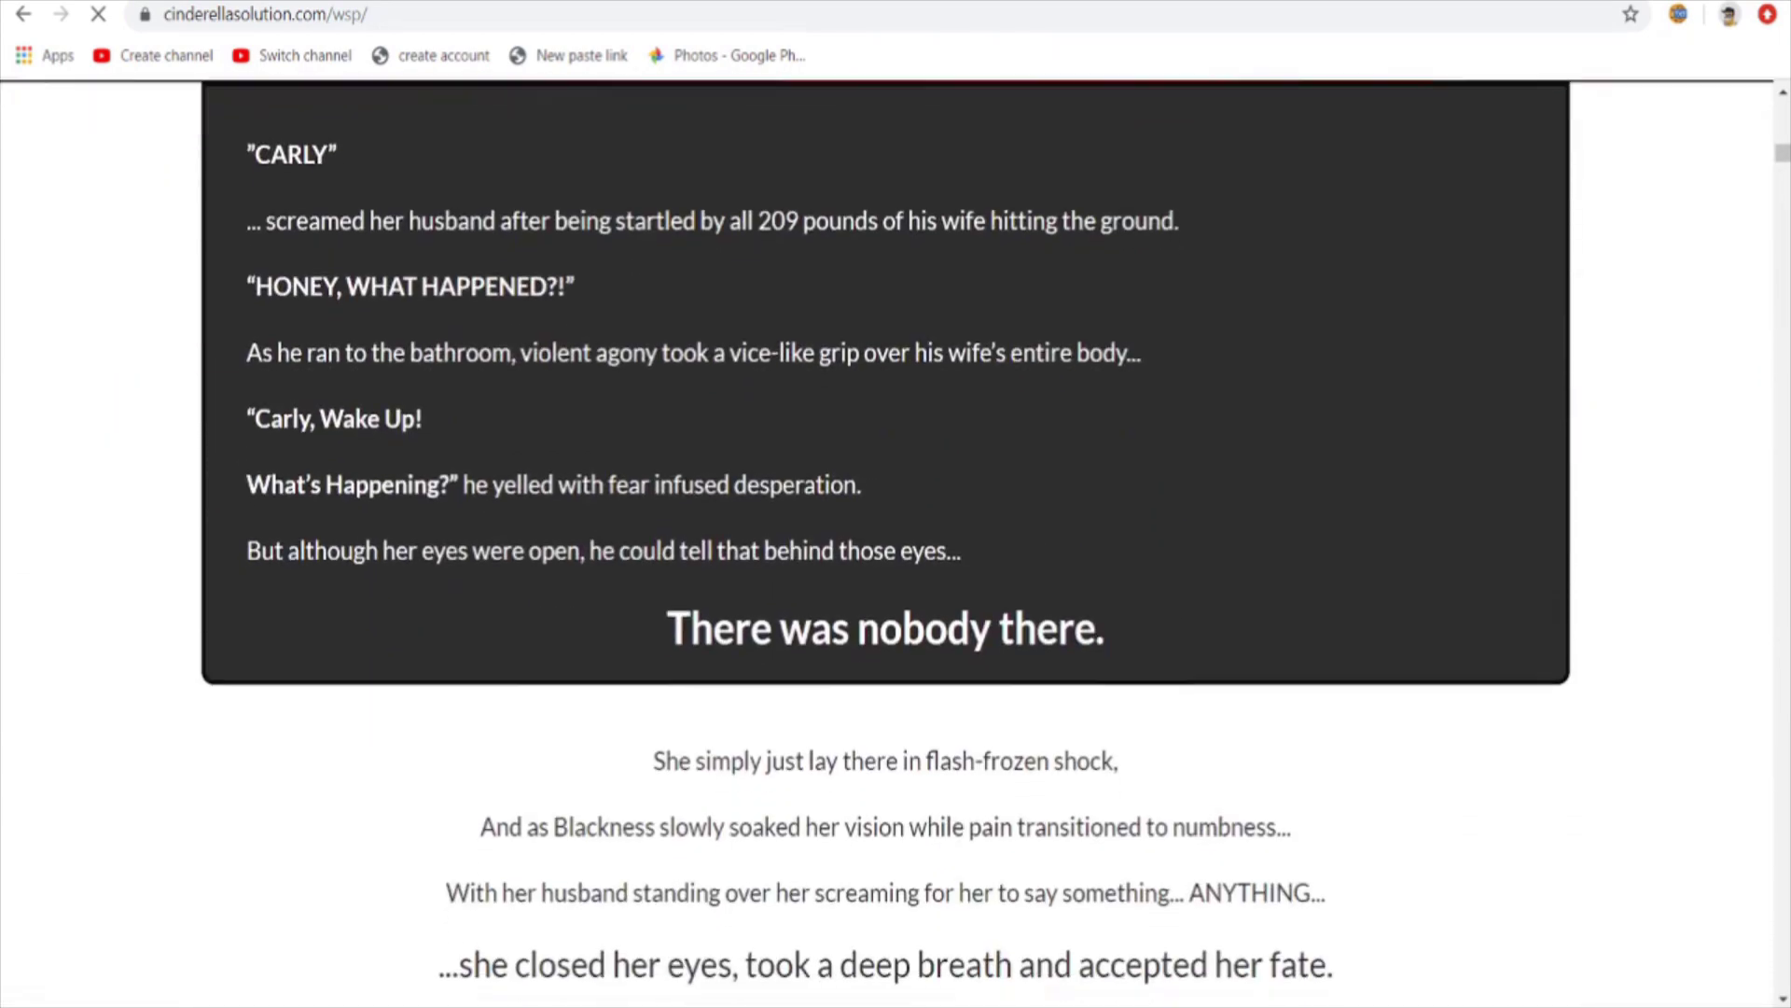
{"action": "scroll", "coordinate": [887, 542], "scroll_direction": "down", "scroll_amount": 15}
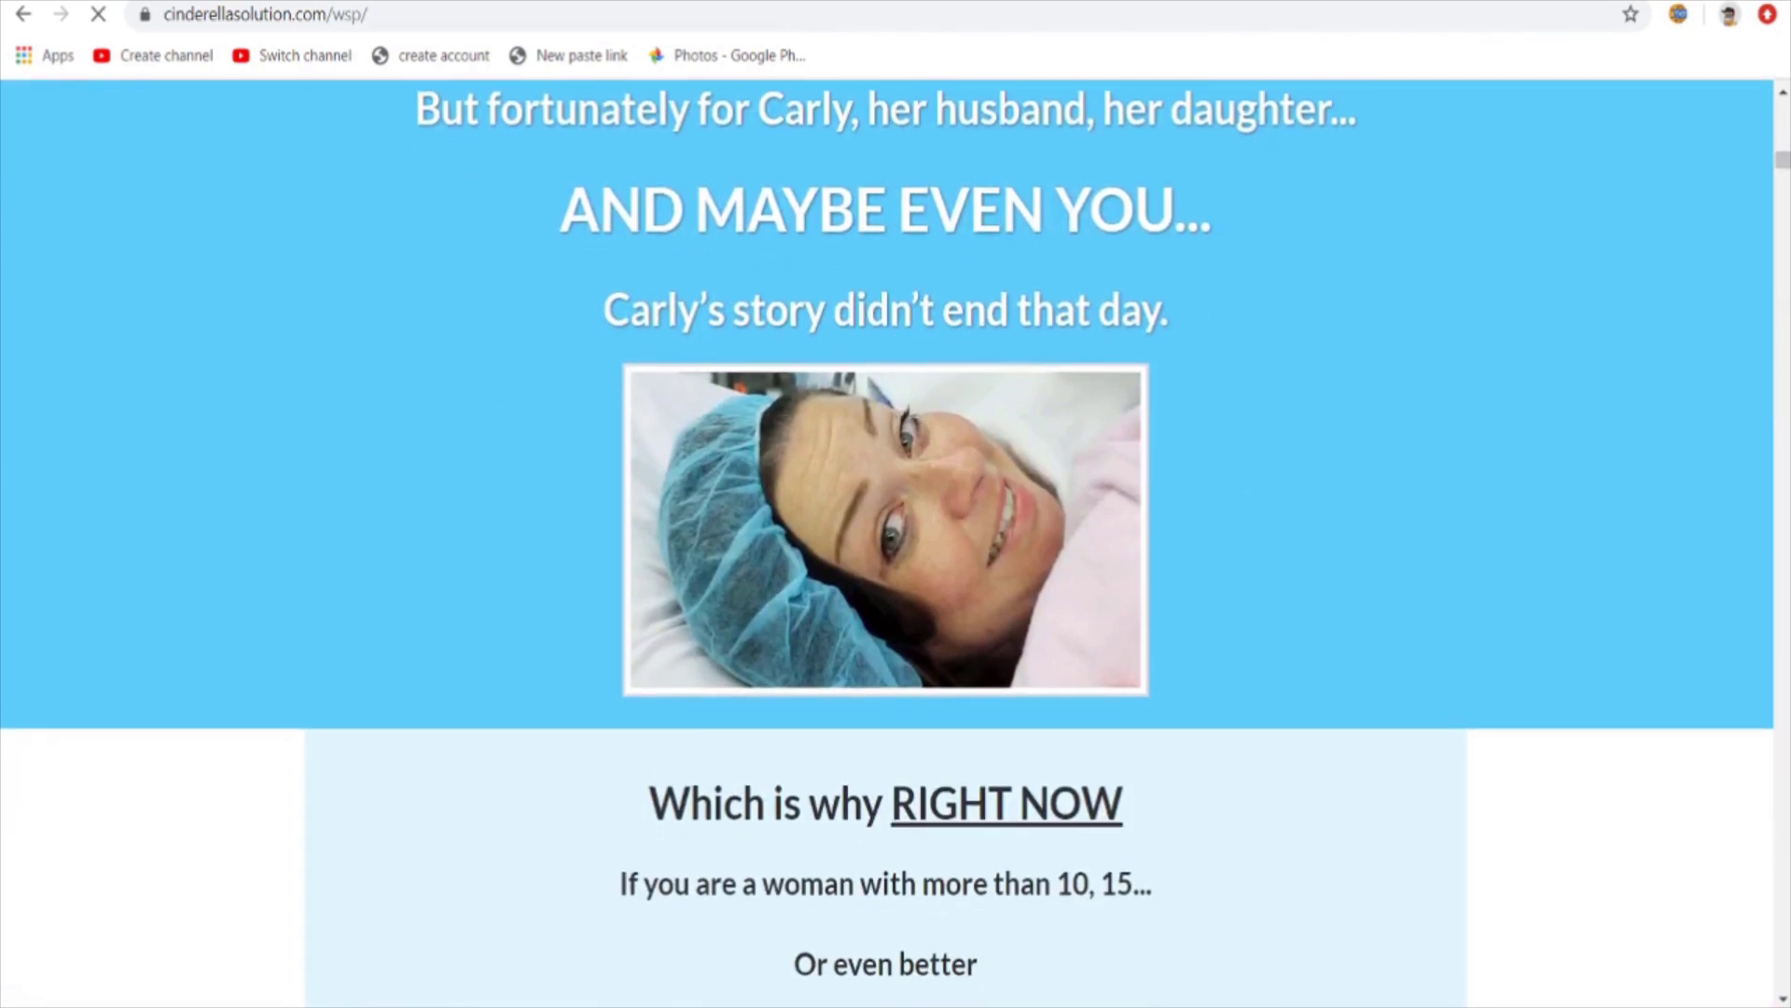
{"action": "scroll", "coordinate": [886, 542], "scroll_direction": "down", "scroll_amount": 10}
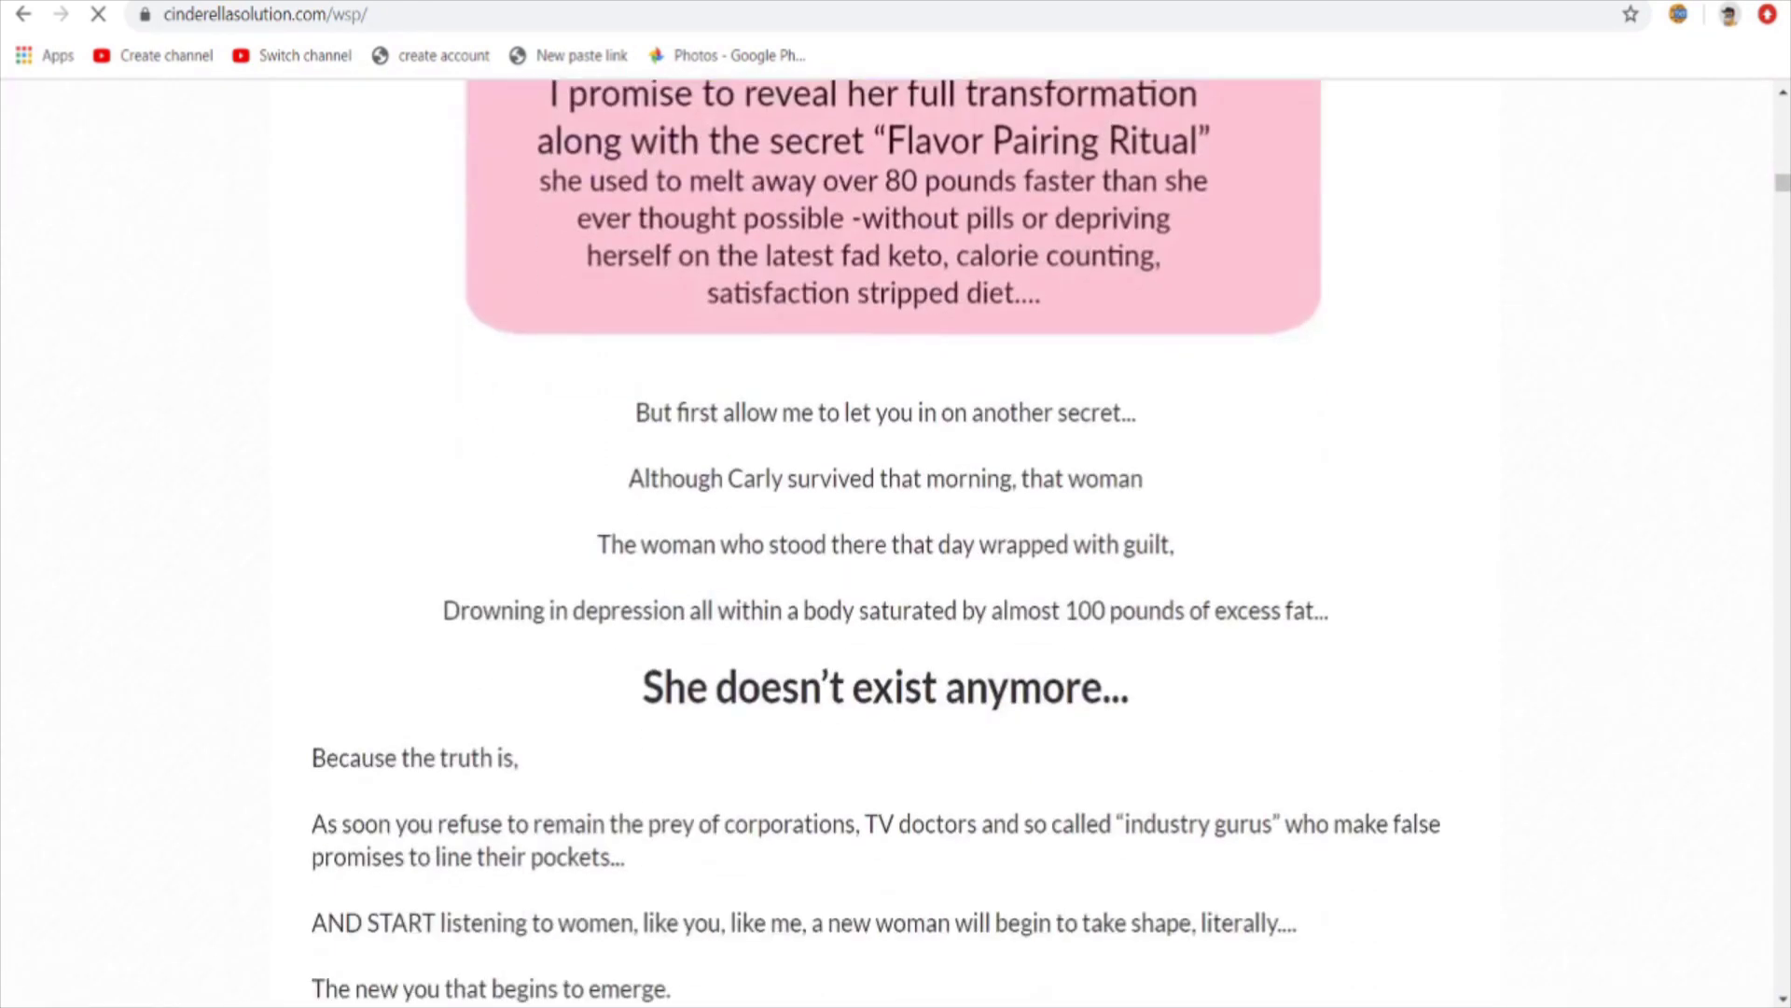
{"action": "scroll", "coordinate": [886, 541], "scroll_direction": "down", "scroll_amount": 3}
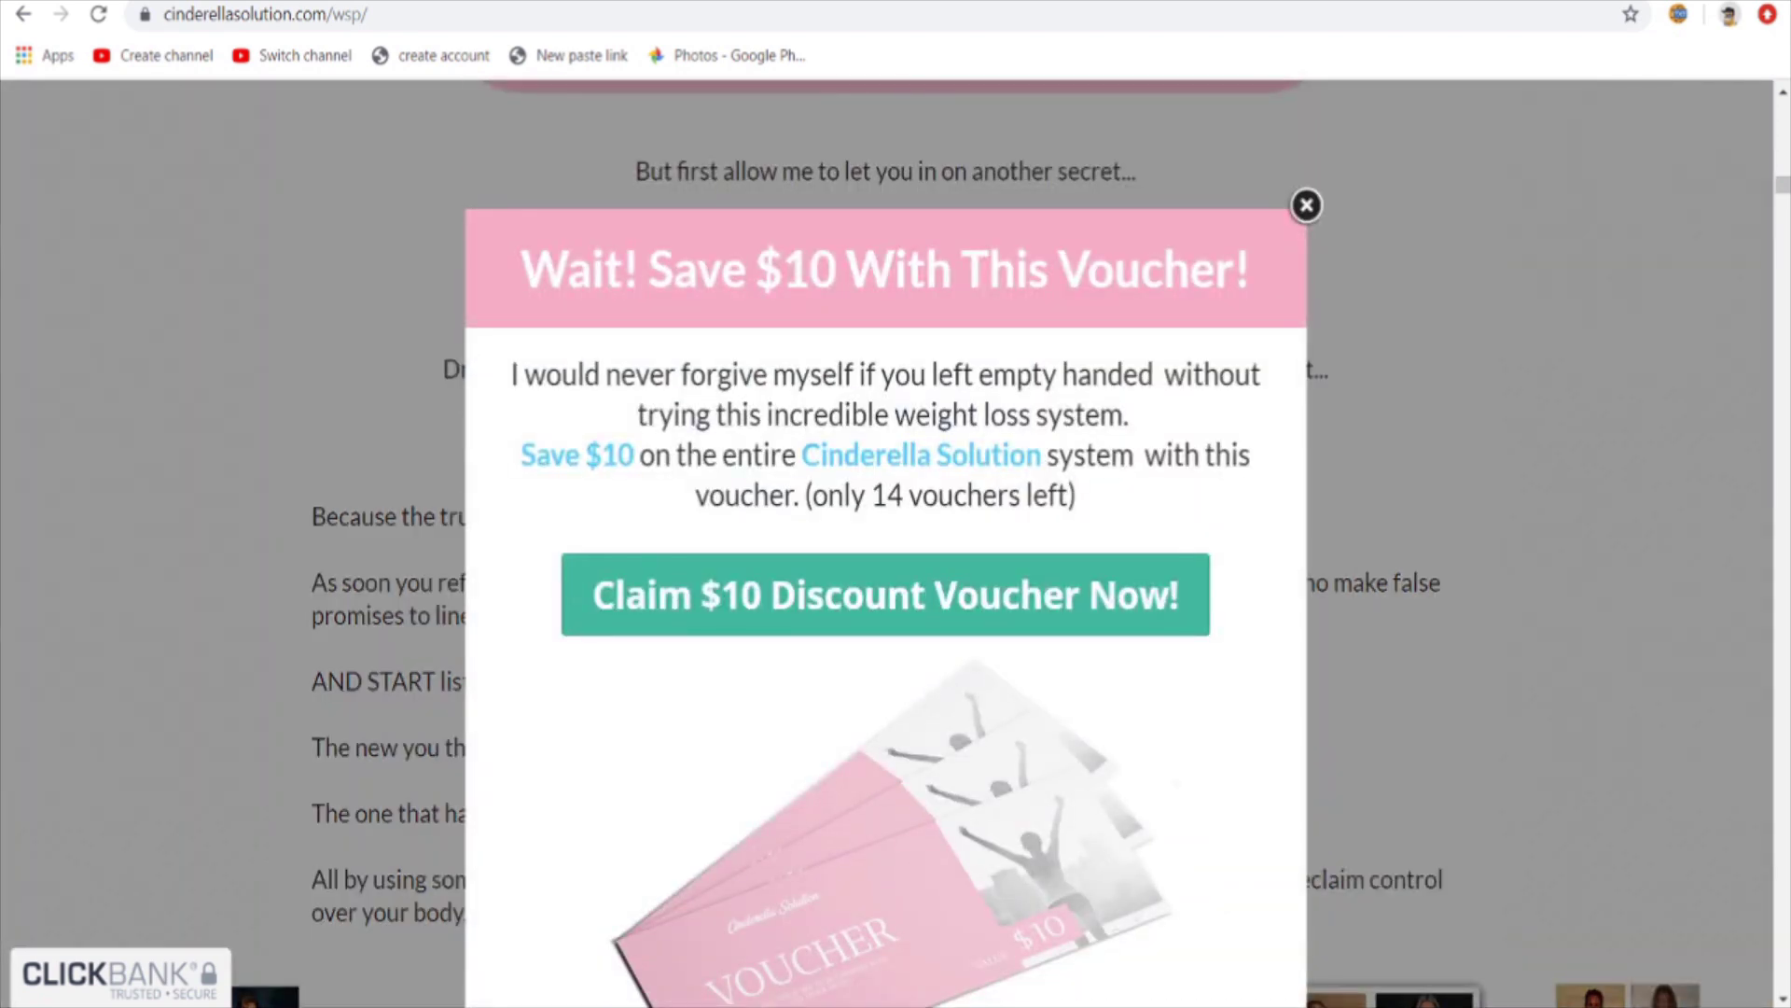
{"action": "key", "text": "ctrl+Tab"}
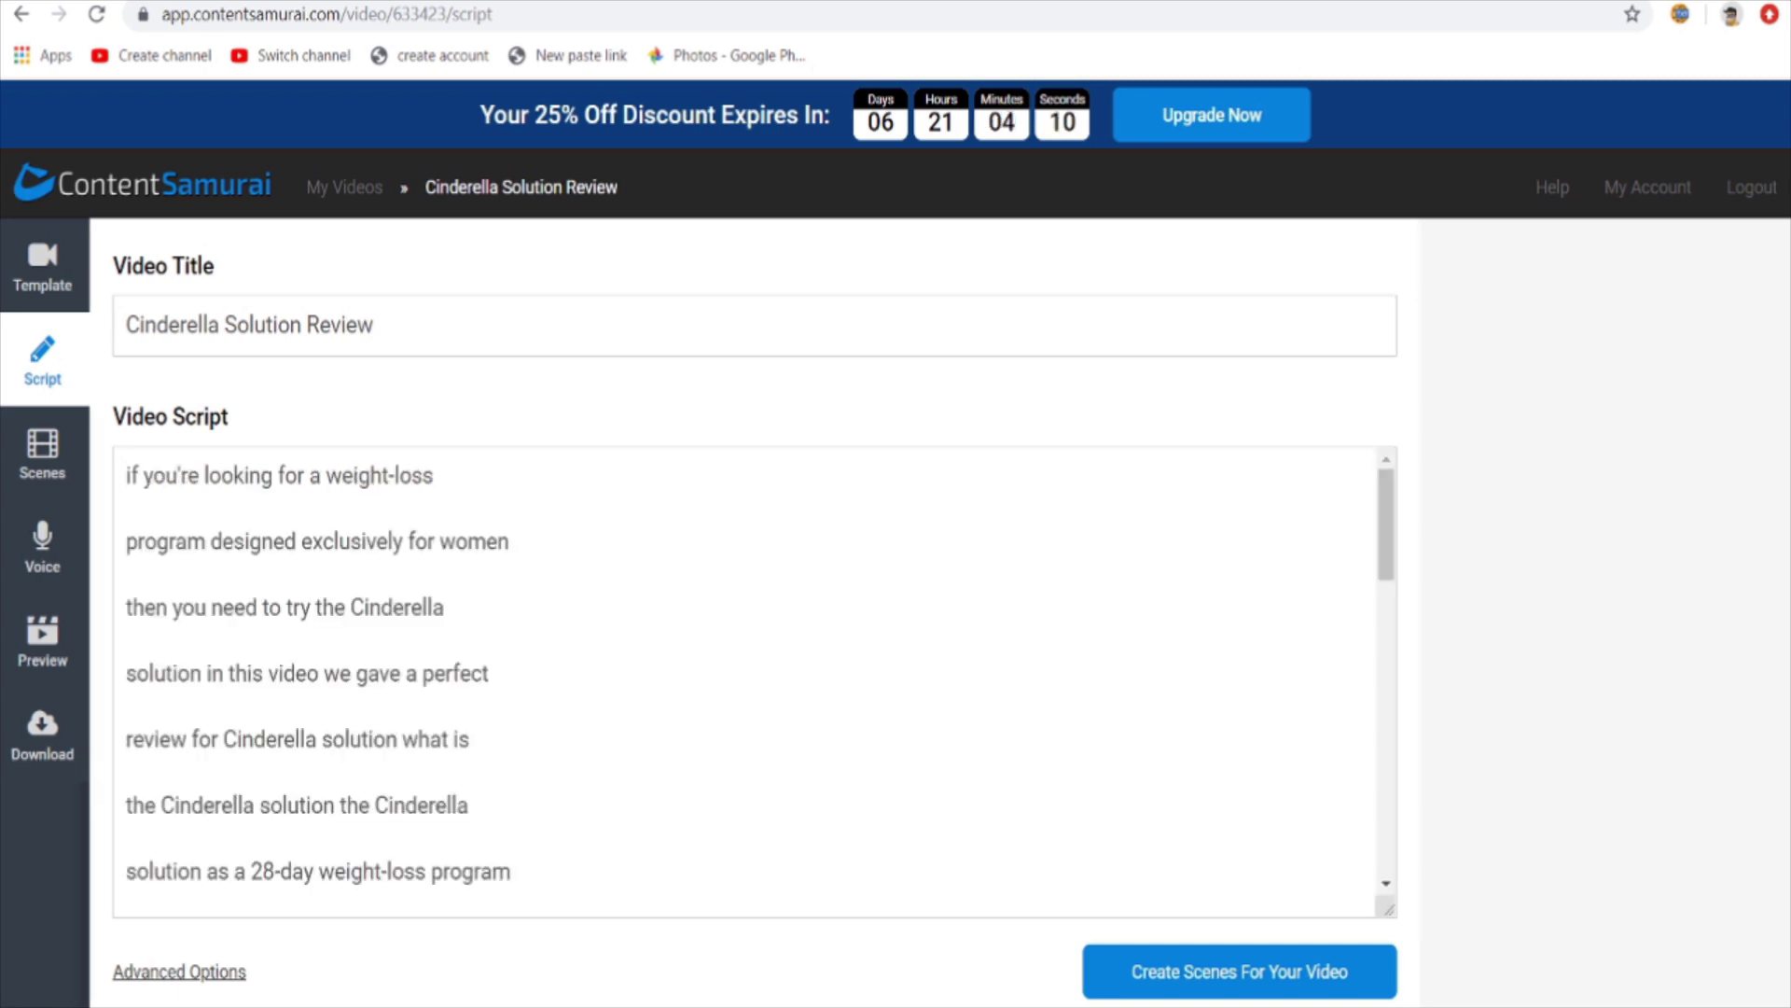
Place the cursor after 'perfect' and scroll through the Cinderella Solution review script to its end.
{"action": "scroll", "coordinate": [745, 682], "scroll_direction": "down", "scroll_amount": 1}
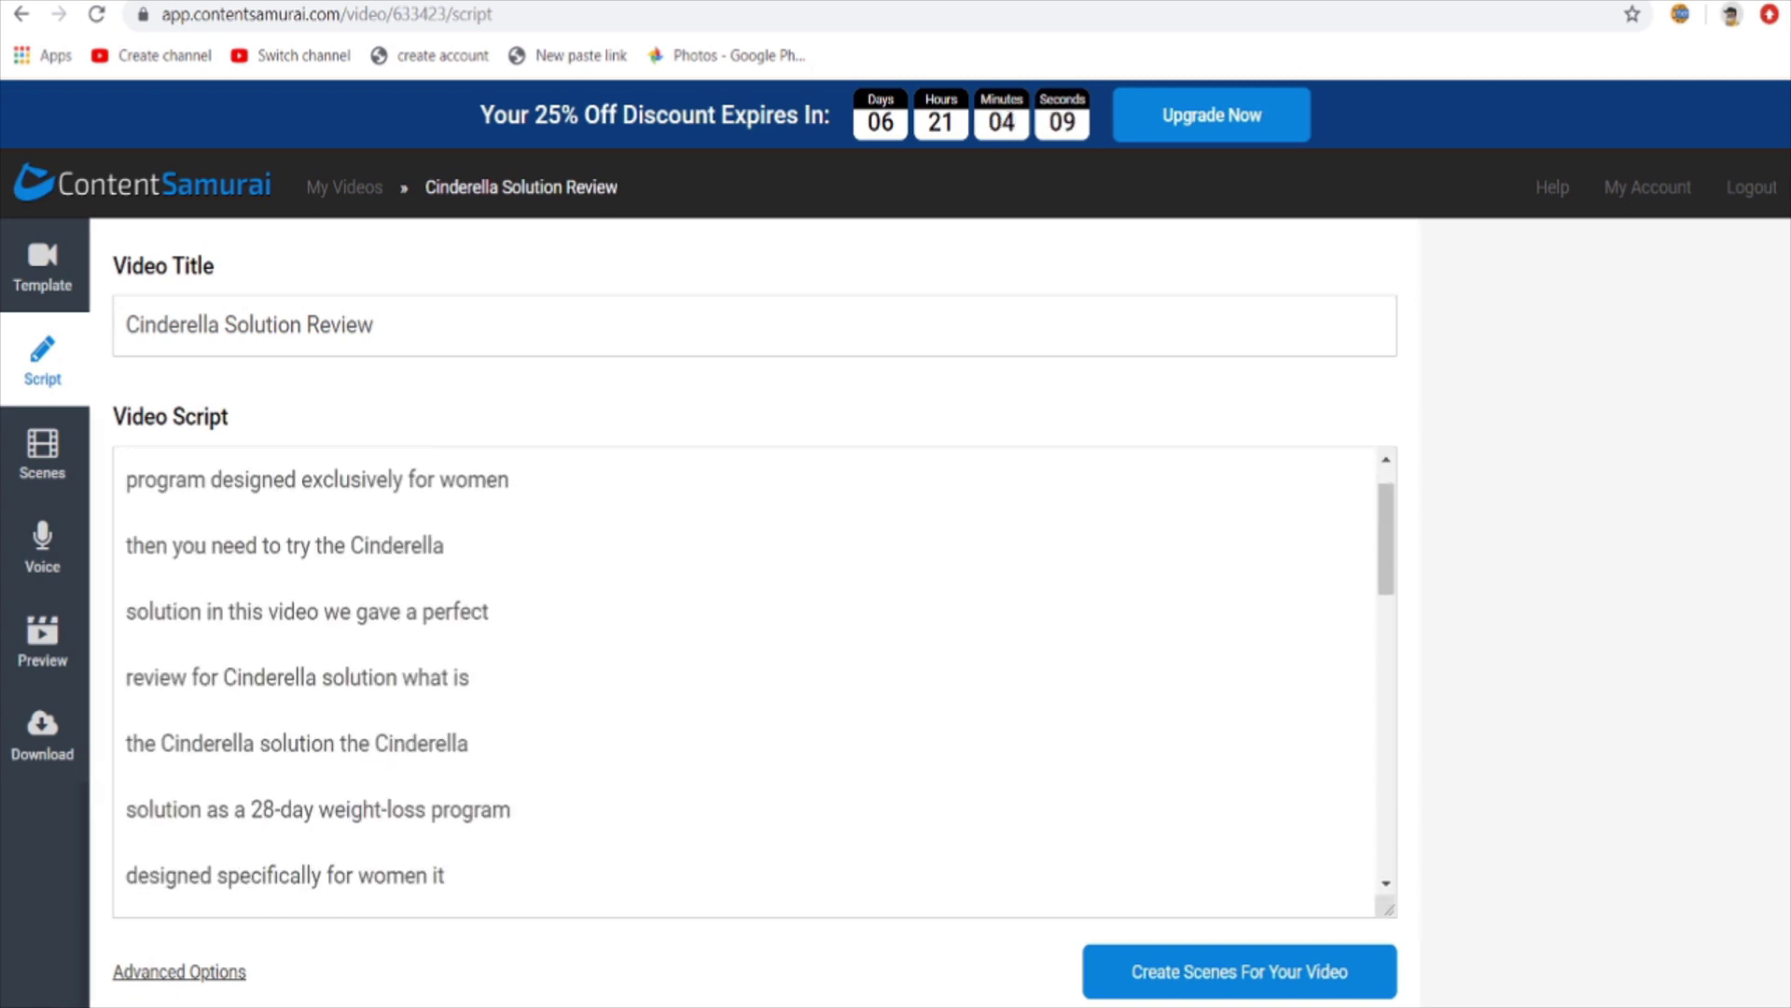
{"action": "scroll", "coordinate": [747, 681], "scroll_direction": "up", "scroll_amount": 1}
{"action": "left_click", "coordinate": [128, 707]}
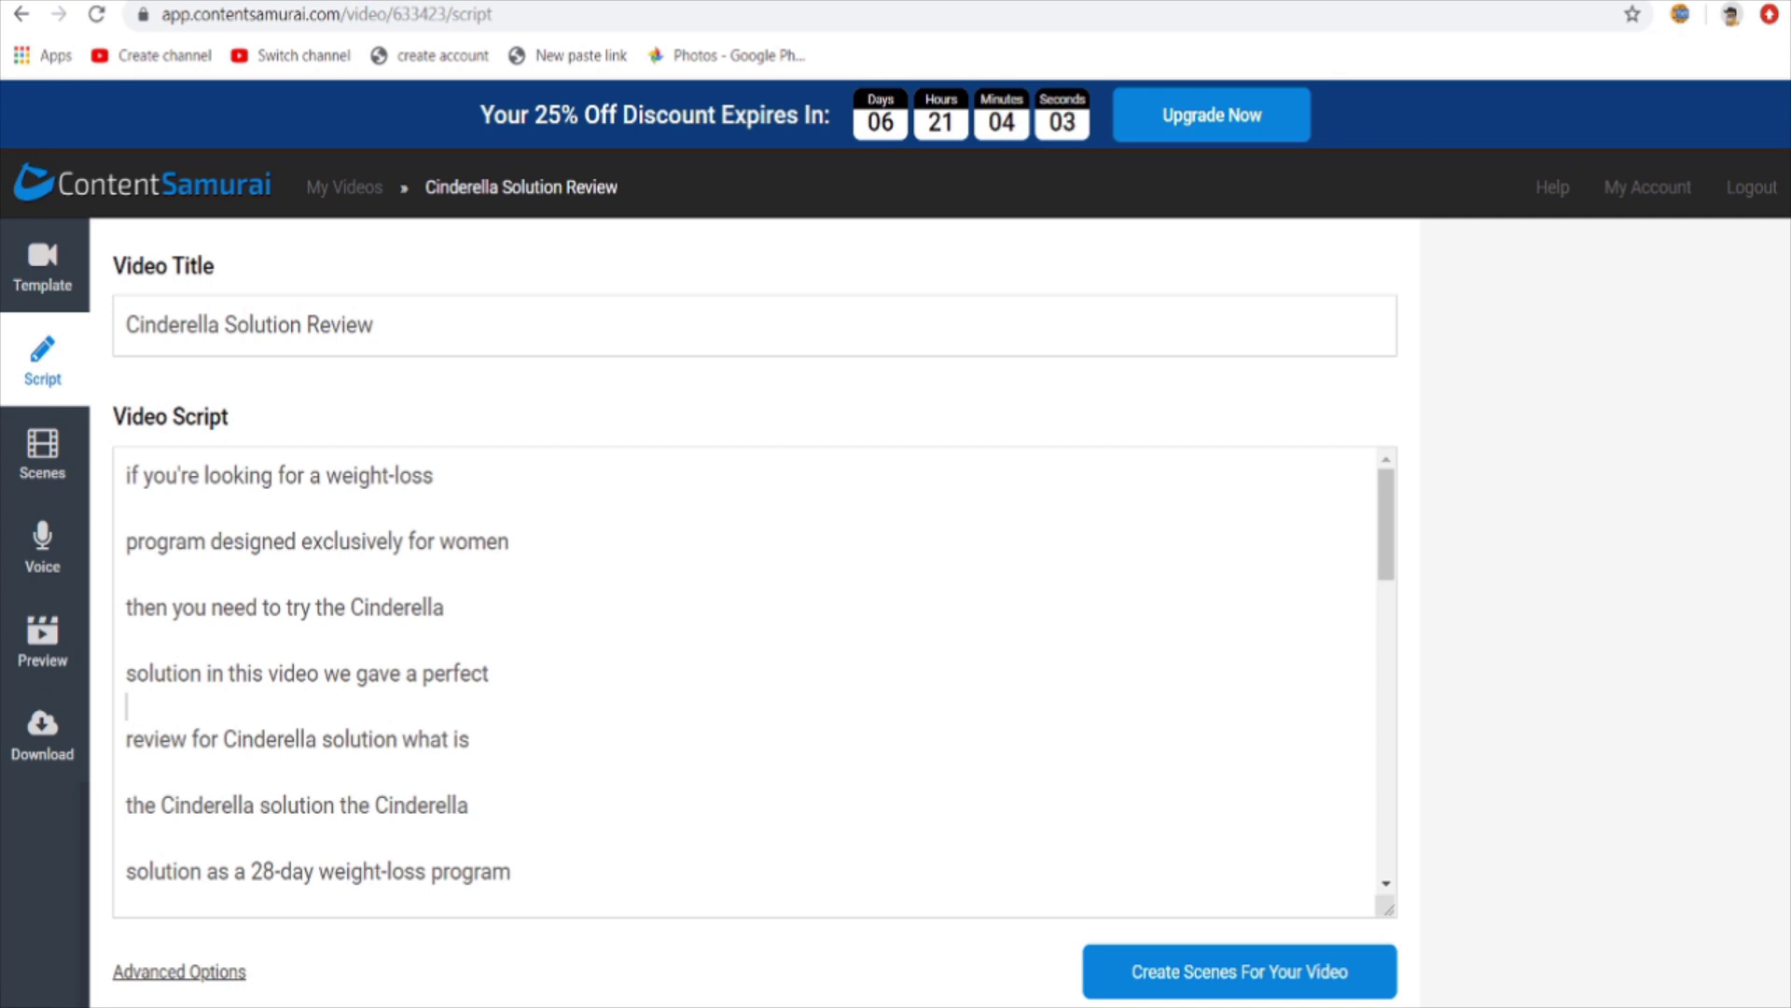
{"action": "scroll", "coordinate": [746, 681], "scroll_direction": "down", "scroll_amount": 3}
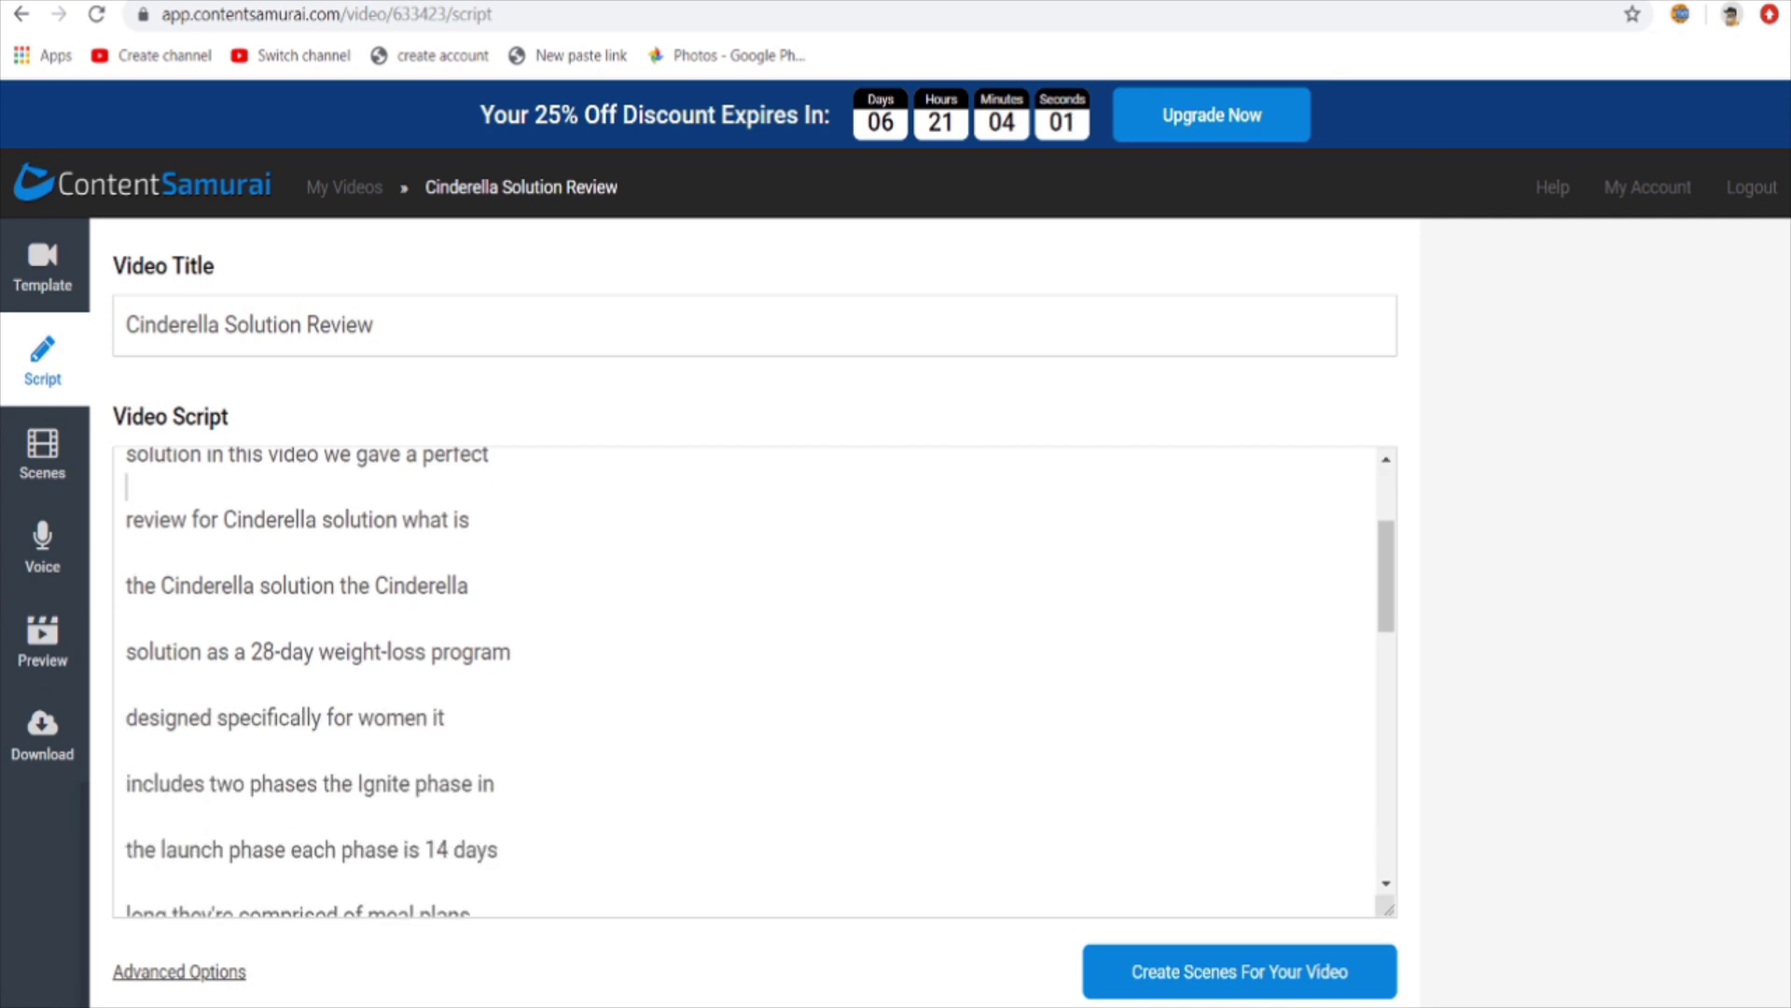
{"action": "scroll", "coordinate": [746, 682], "scroll_direction": "down", "scroll_amount": 2}
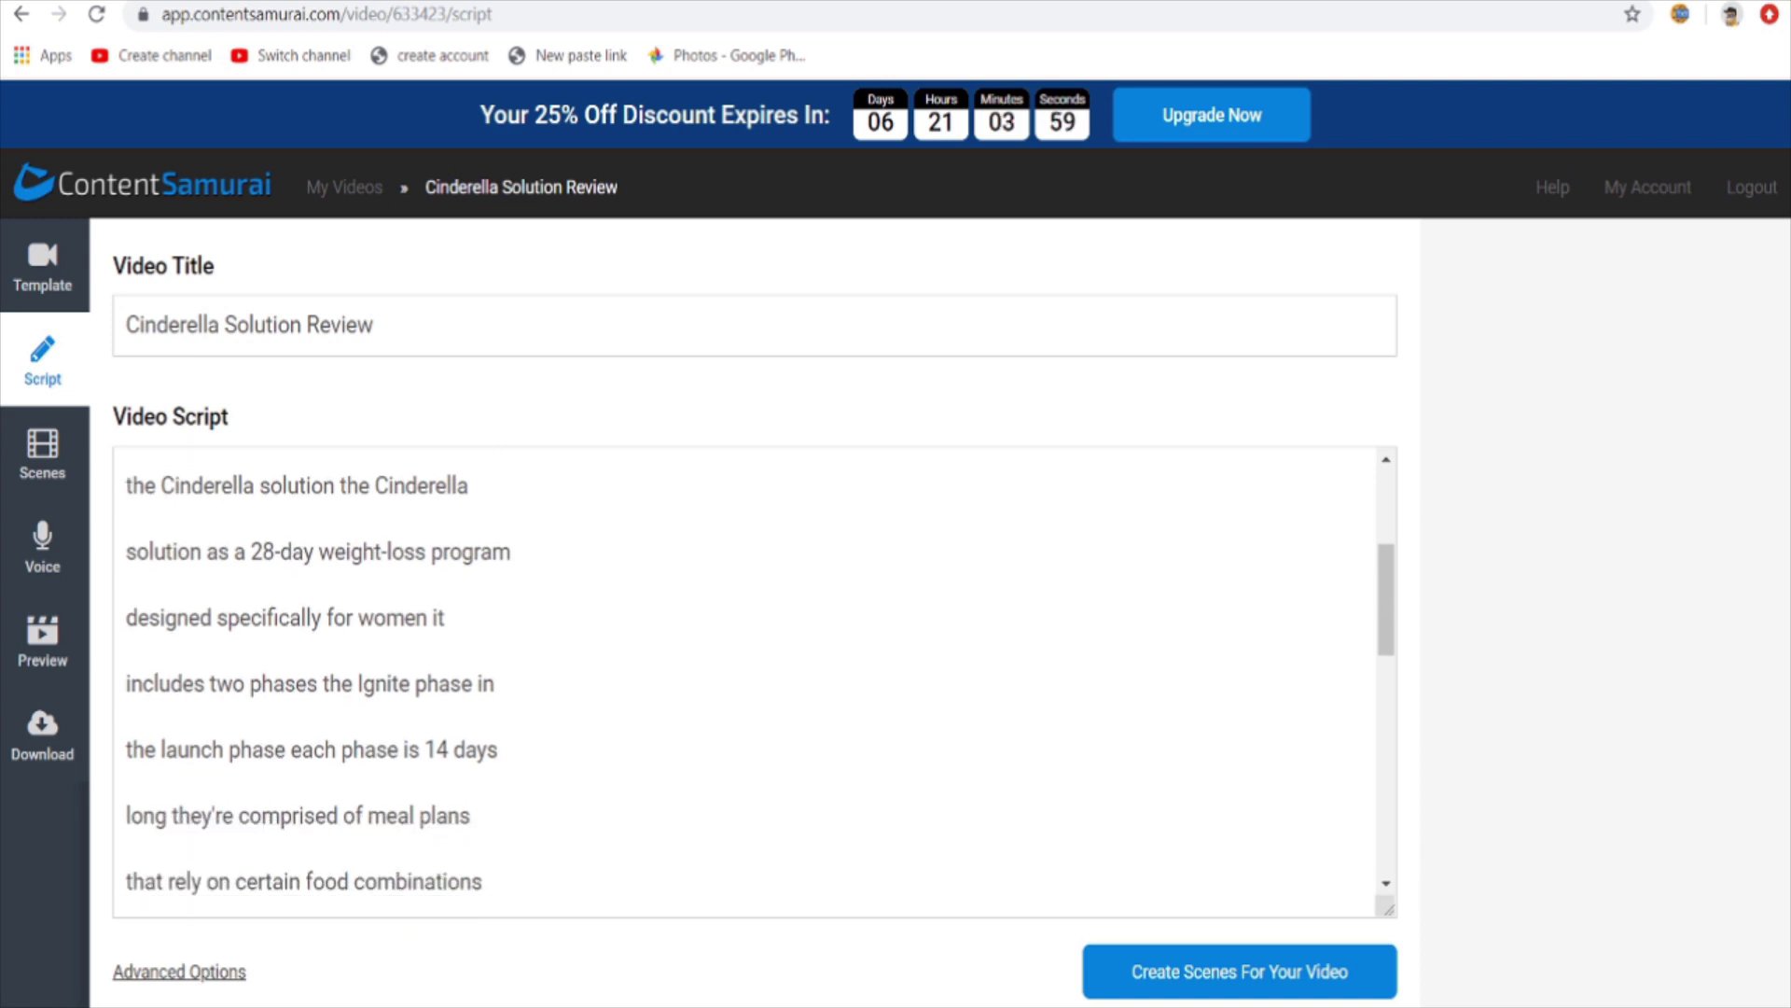
{"action": "scroll", "coordinate": [746, 682], "scroll_direction": "down", "scroll_amount": 2}
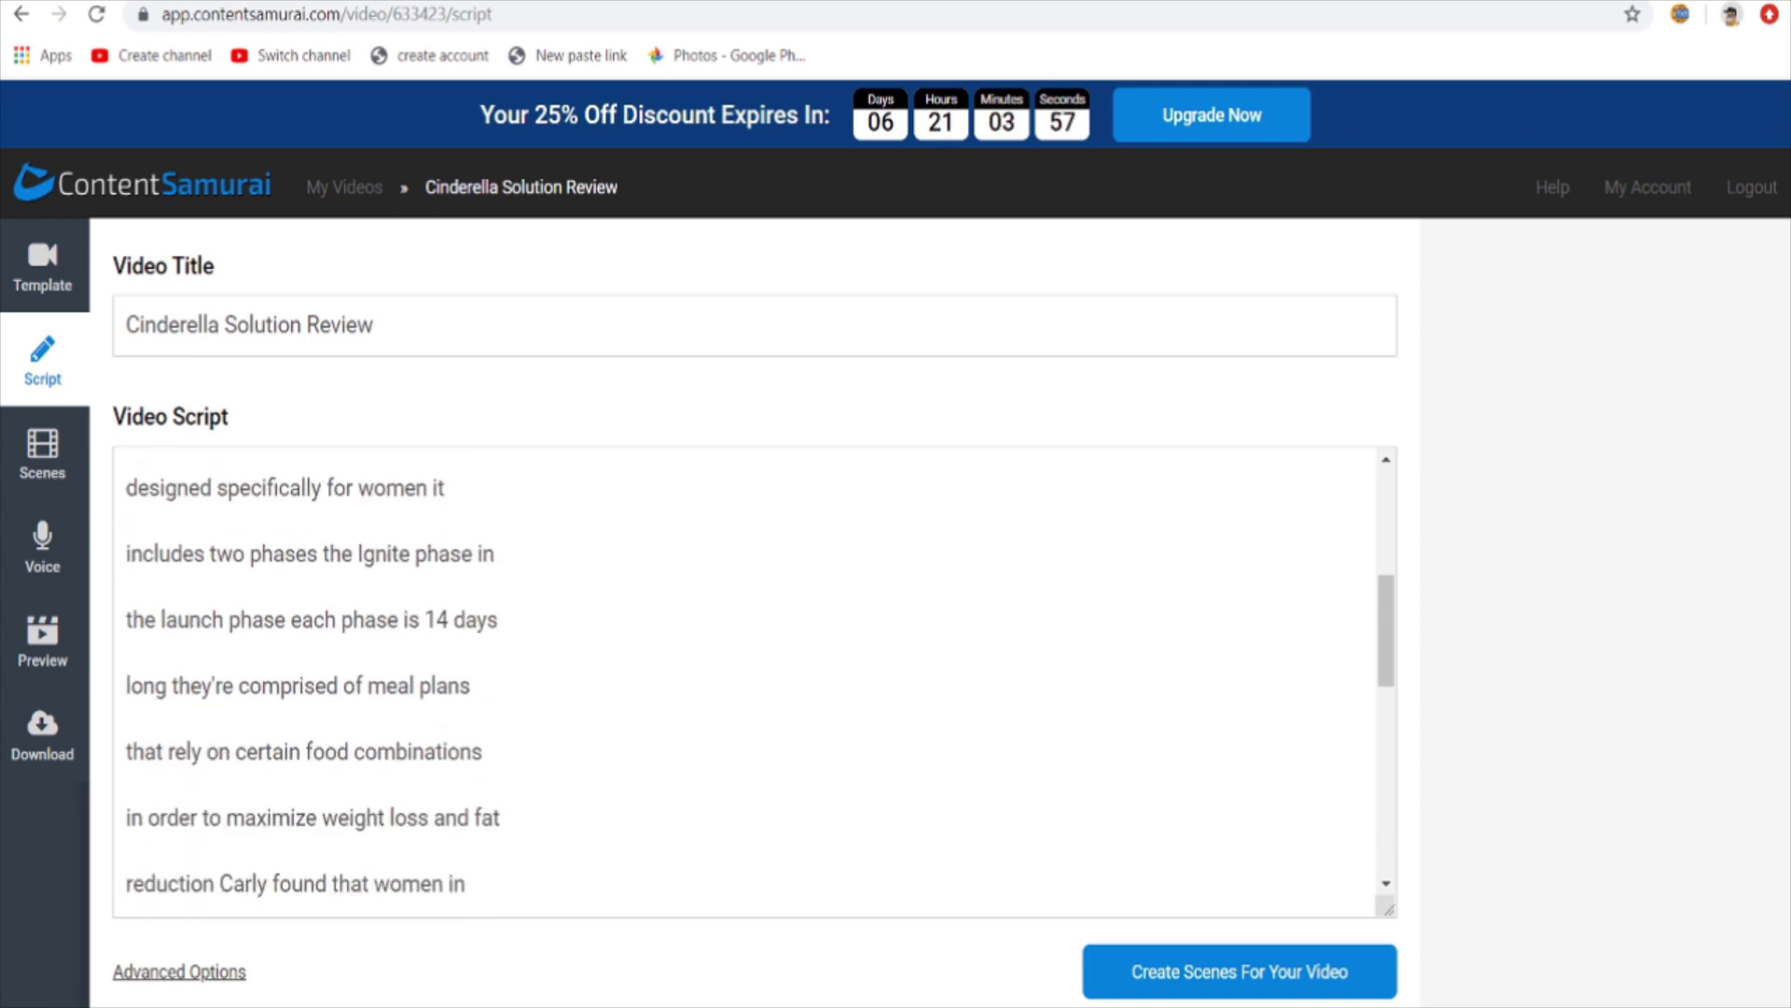
{"action": "scroll", "coordinate": [746, 682], "scroll_direction": "down", "scroll_amount": 10}
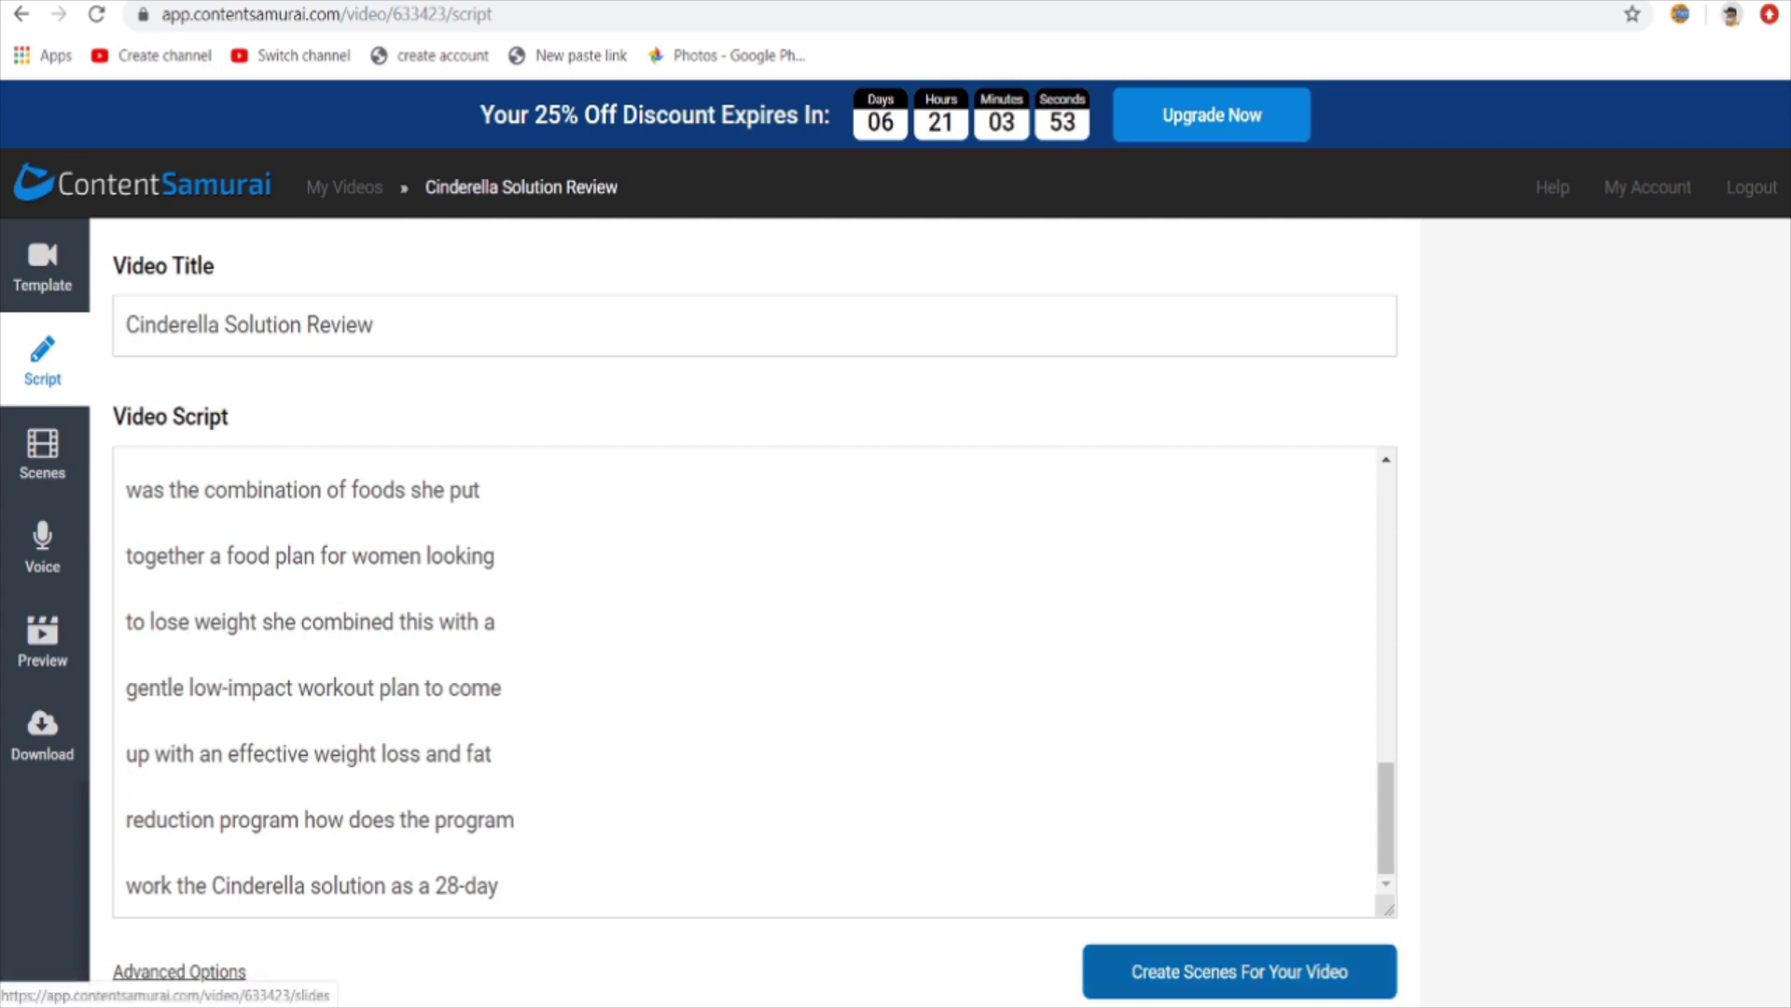
Generate 26 captioned stock-clip scenes from the script and scroll through the first few.
{"action": "left_click", "coordinate": [1239, 971]}
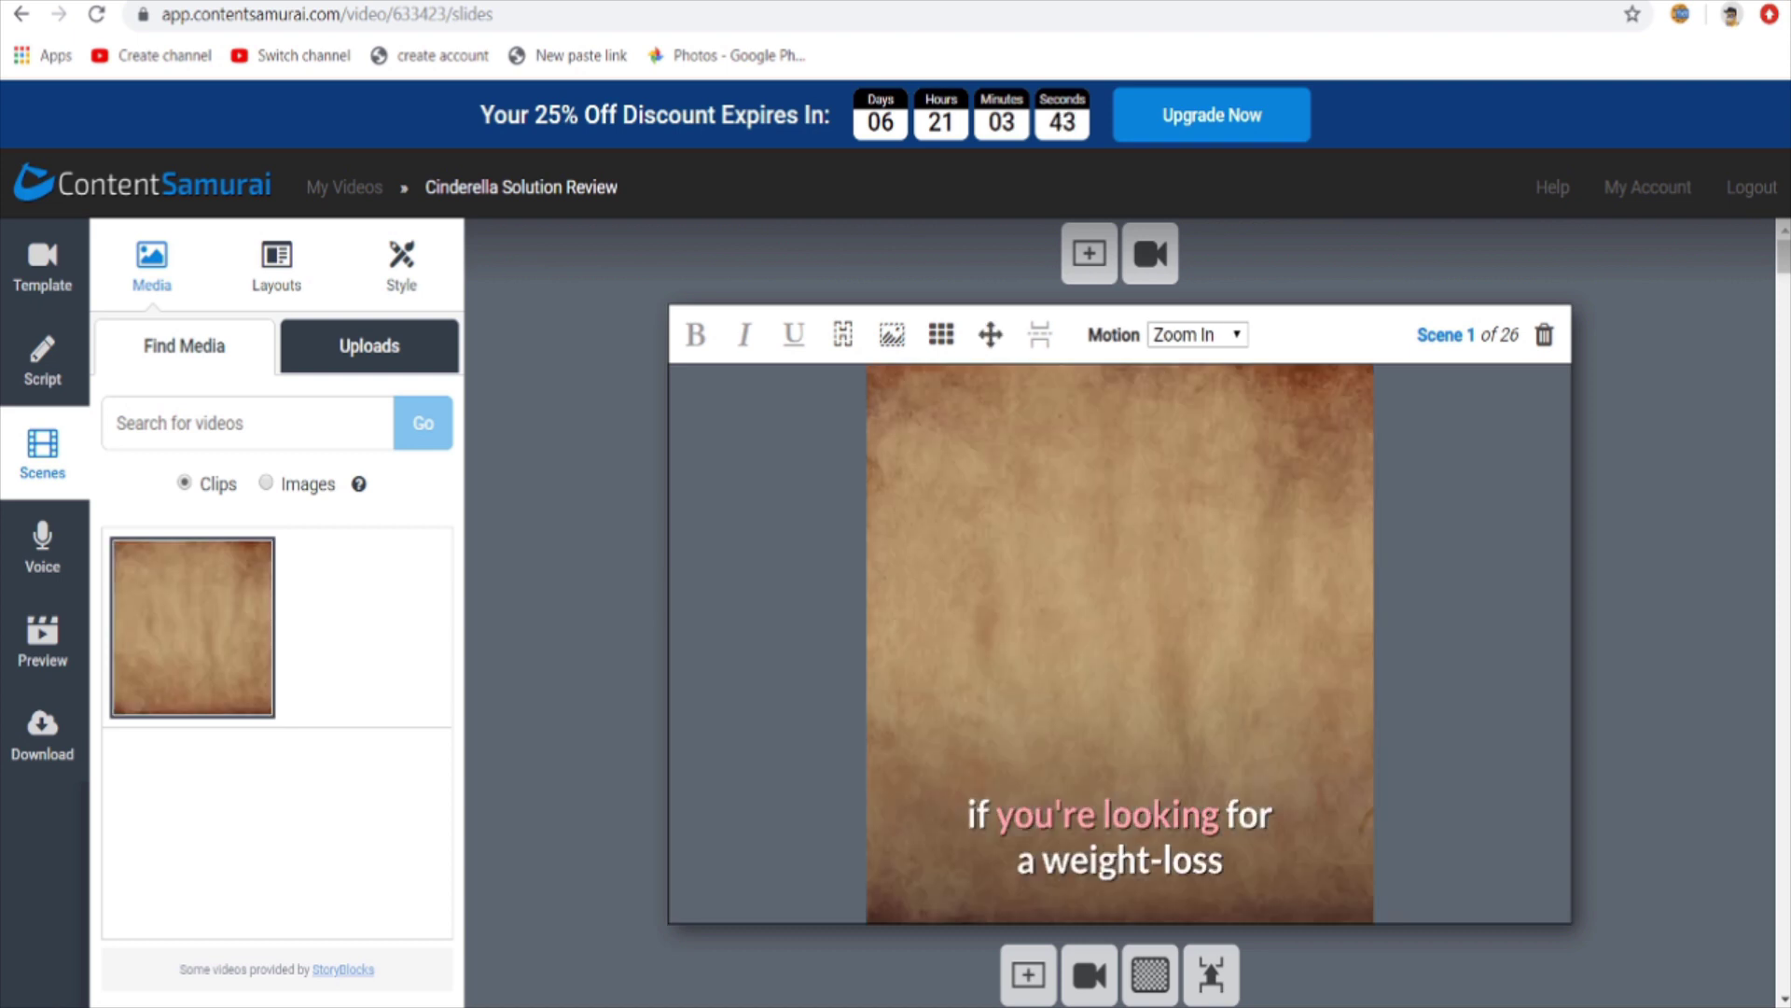
{"action": "scroll", "coordinate": [1120, 560], "scroll_direction": "down", "scroll_amount": 2}
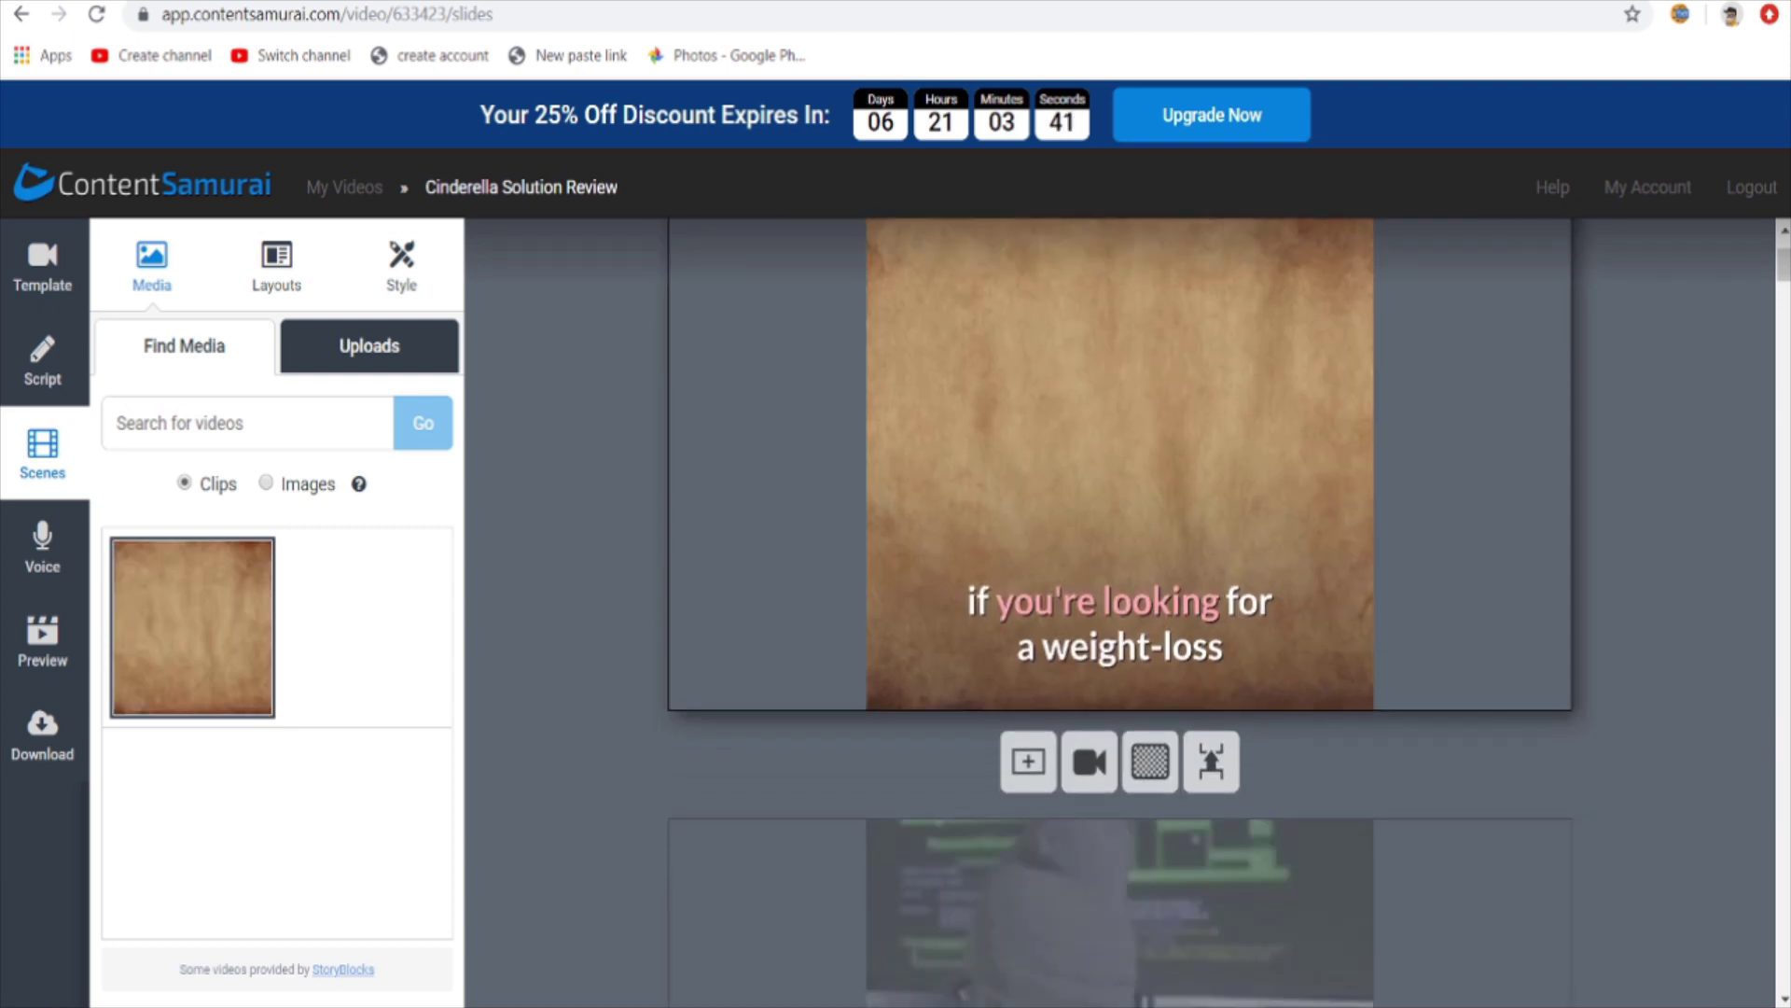
{"action": "scroll", "coordinate": [1120, 605], "scroll_direction": "down", "scroll_amount": 6}
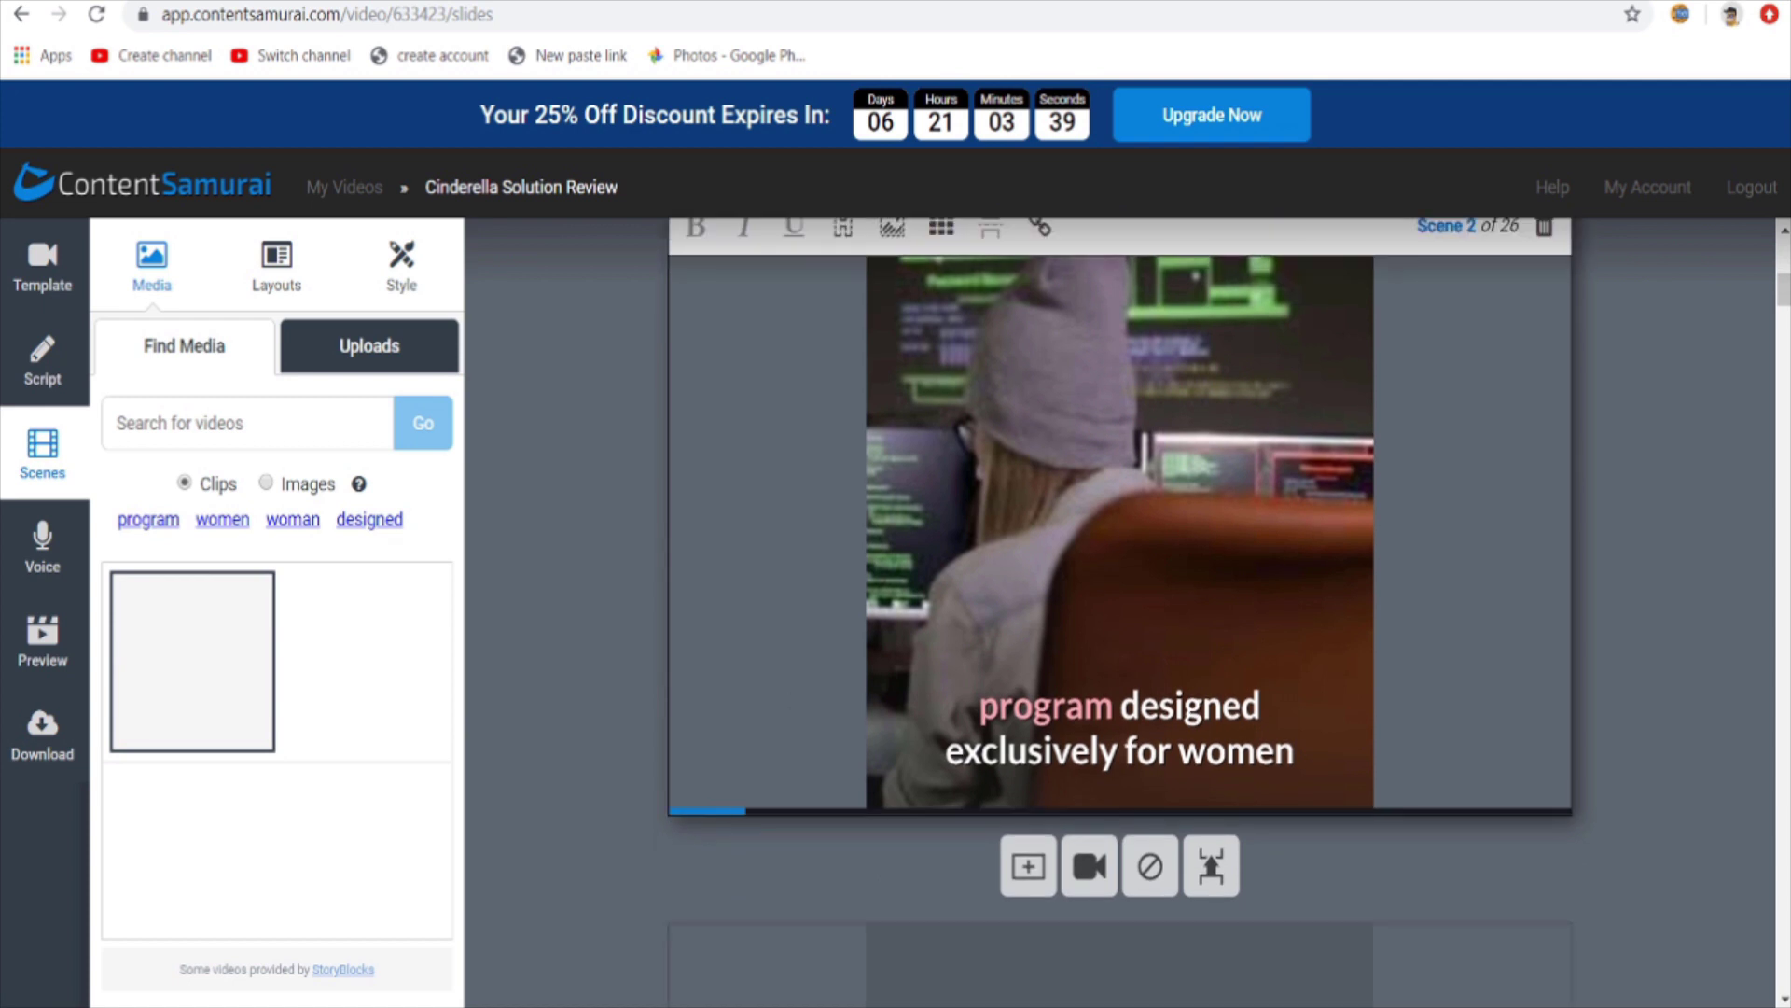
{"action": "scroll", "coordinate": [1120, 561], "scroll_direction": "down", "scroll_amount": 3}
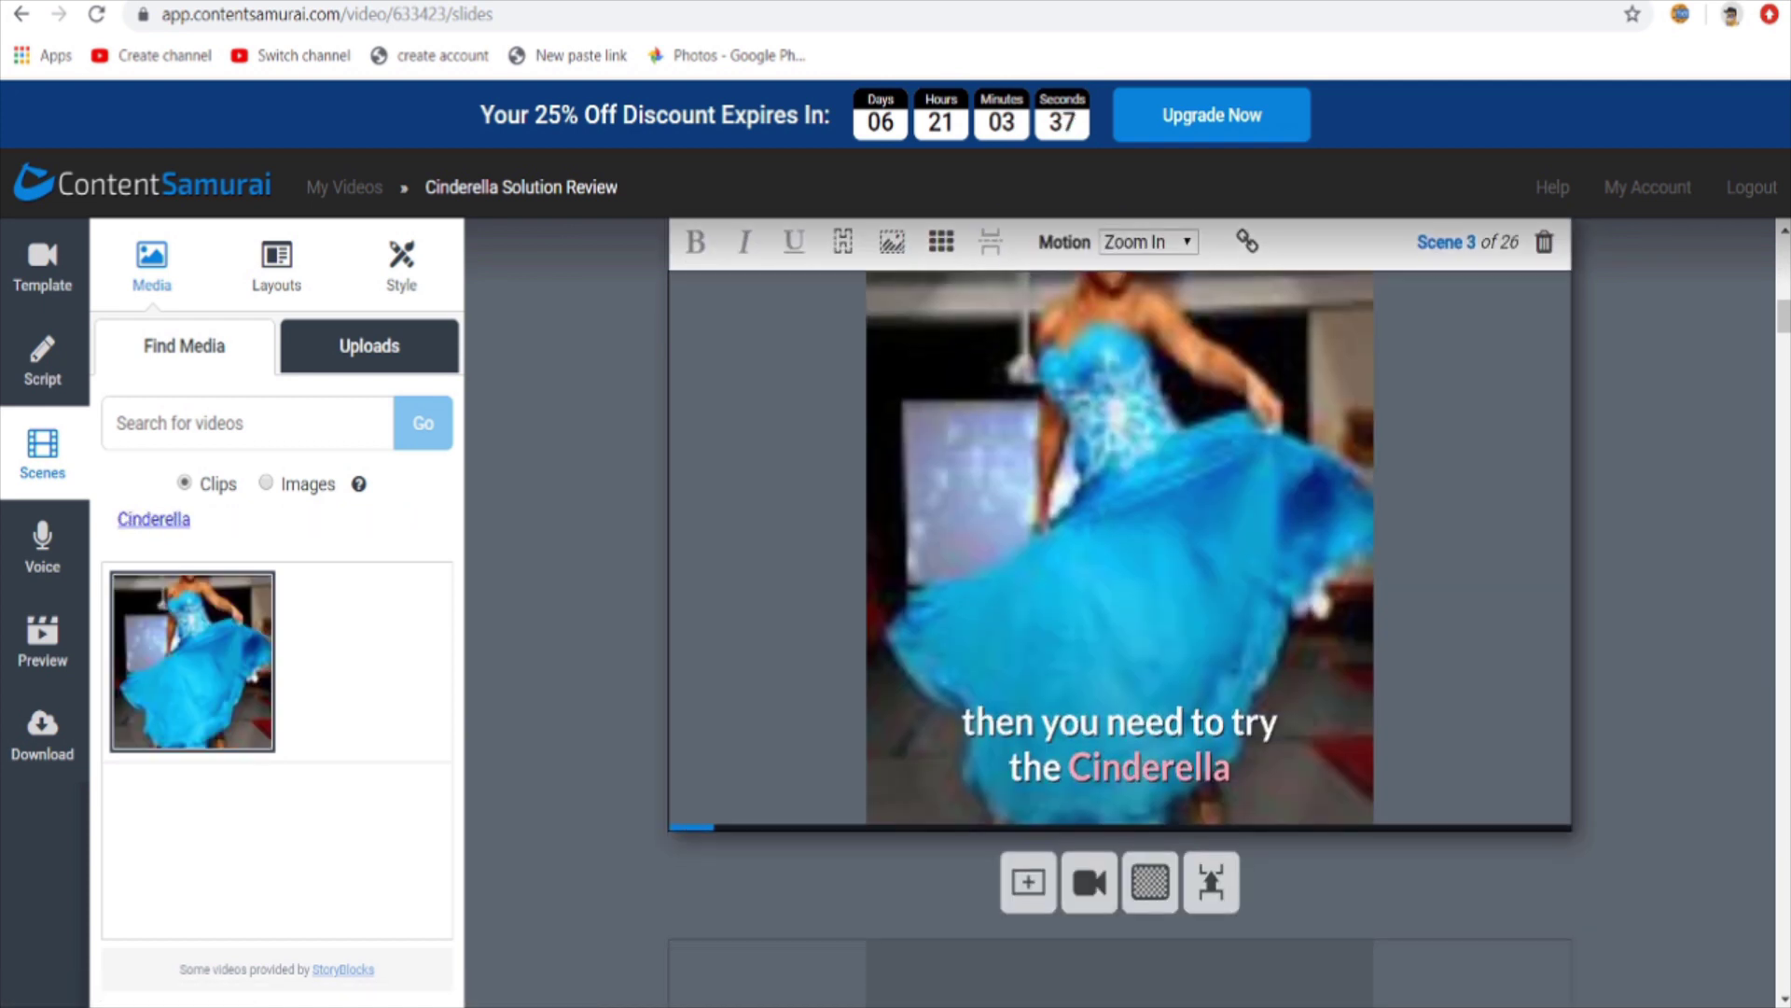
{"action": "scroll", "coordinate": [1121, 560], "scroll_direction": "down", "scroll_amount": 5}
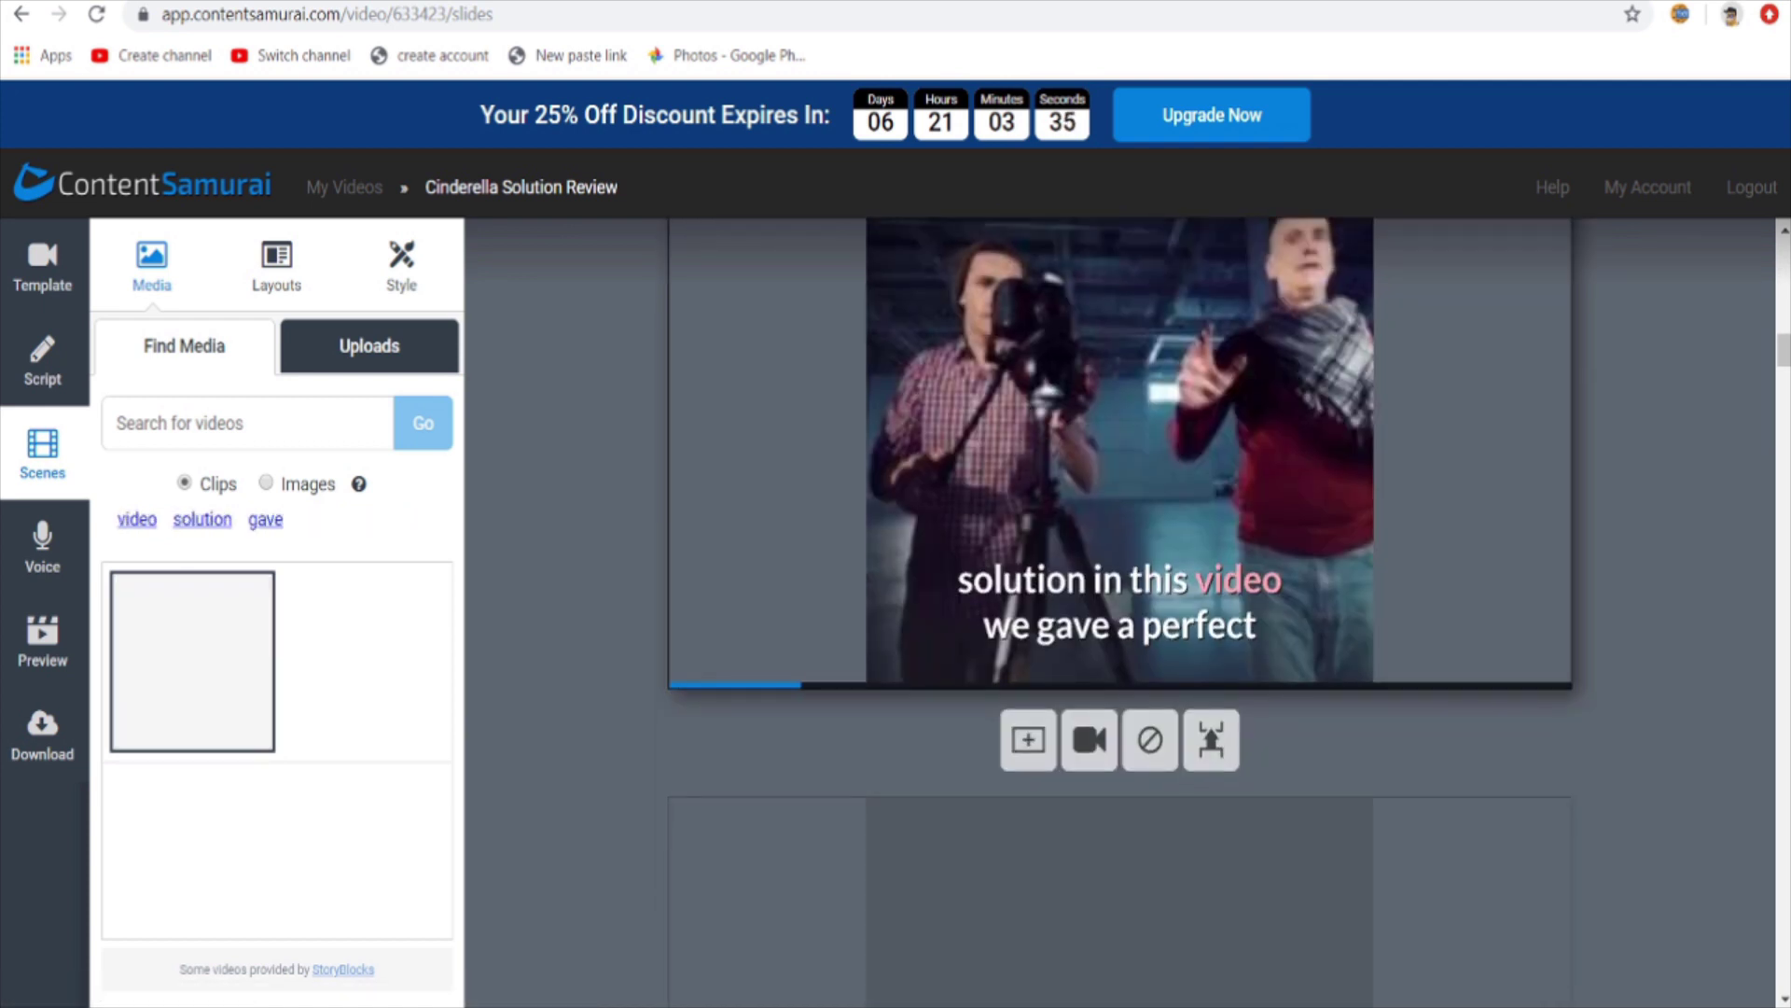
{"action": "scroll", "coordinate": [1120, 606], "scroll_direction": "up", "scroll_amount": 5}
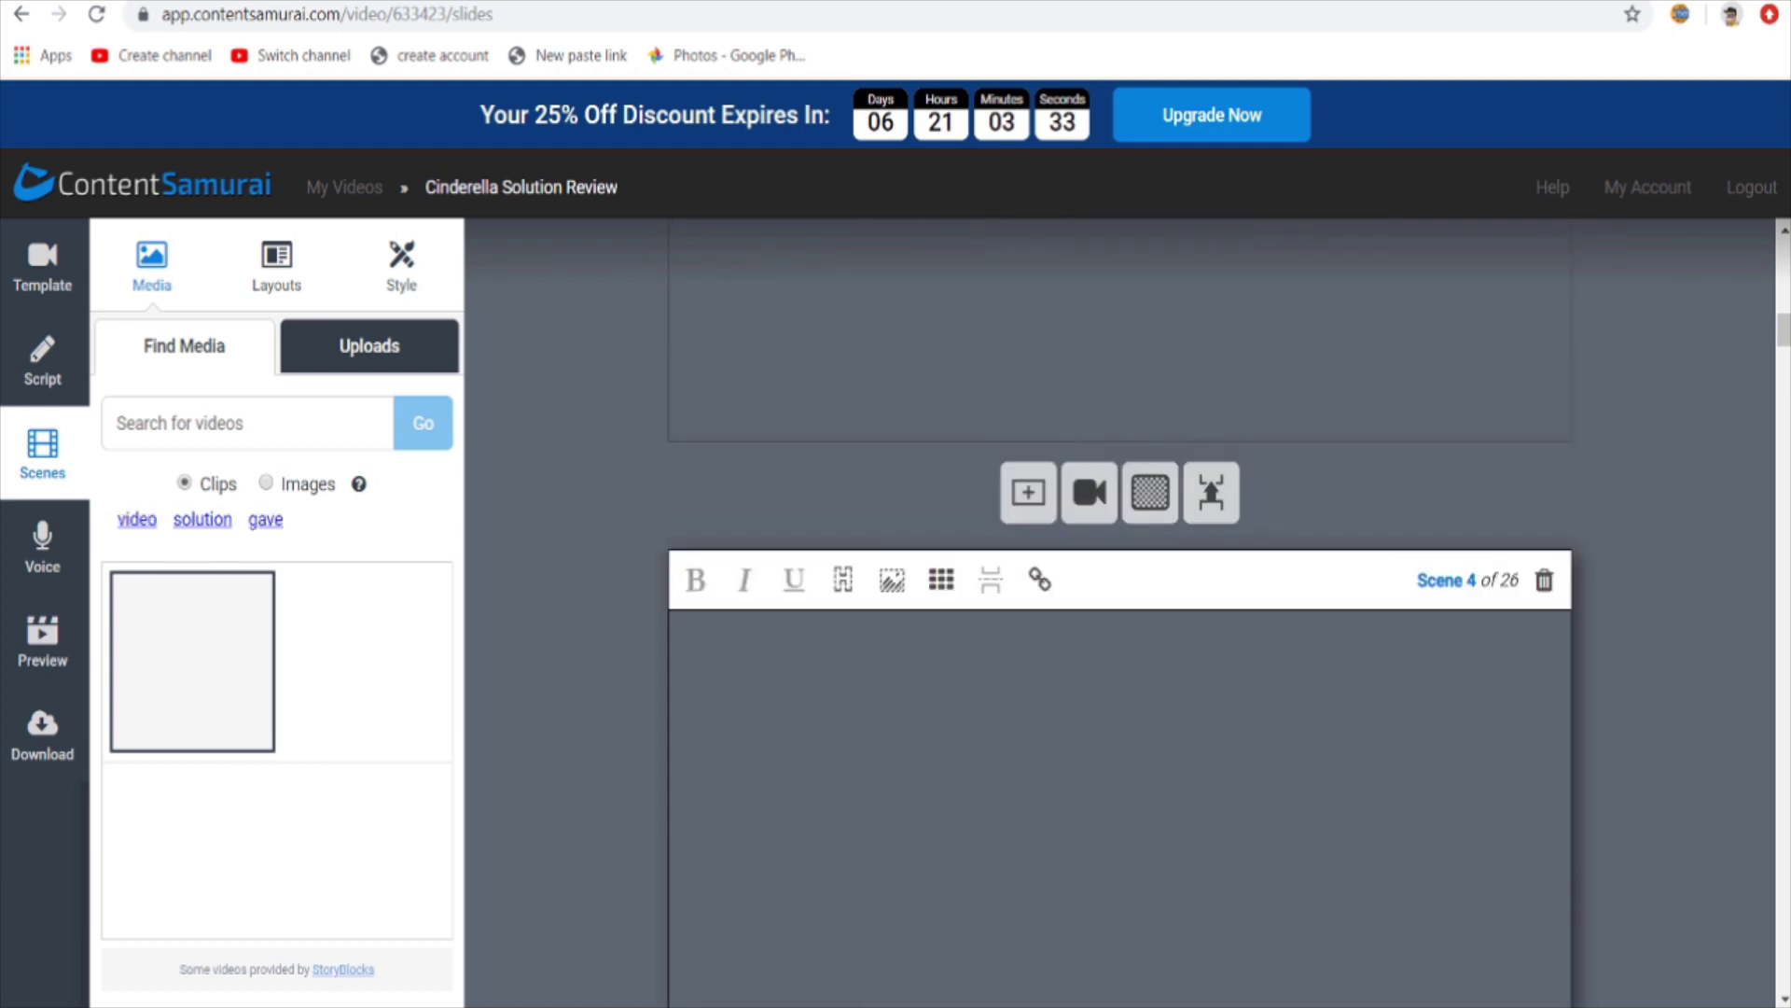
{"action": "scroll", "coordinate": [1119, 606], "scroll_direction": "up", "scroll_amount": 3}
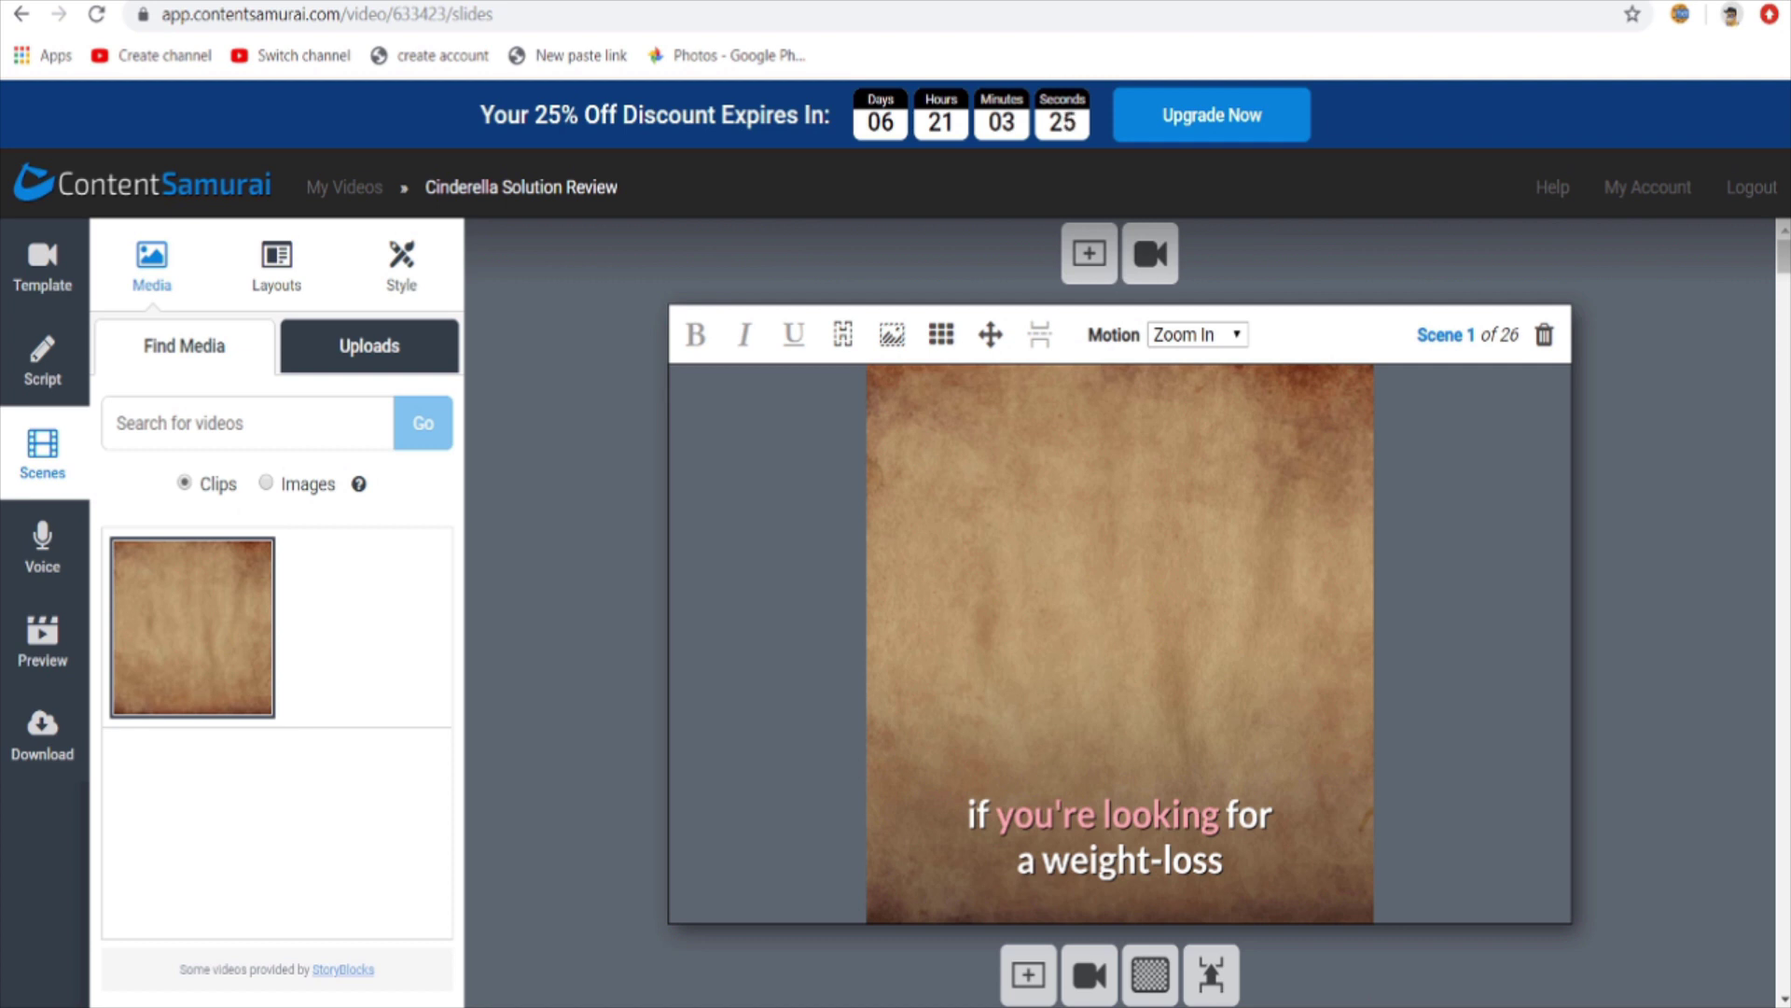
Play the full video preview with the Uplifting Upbeat track and pause it at 0:28.
{"action": "left_click", "coordinate": [42, 636]}
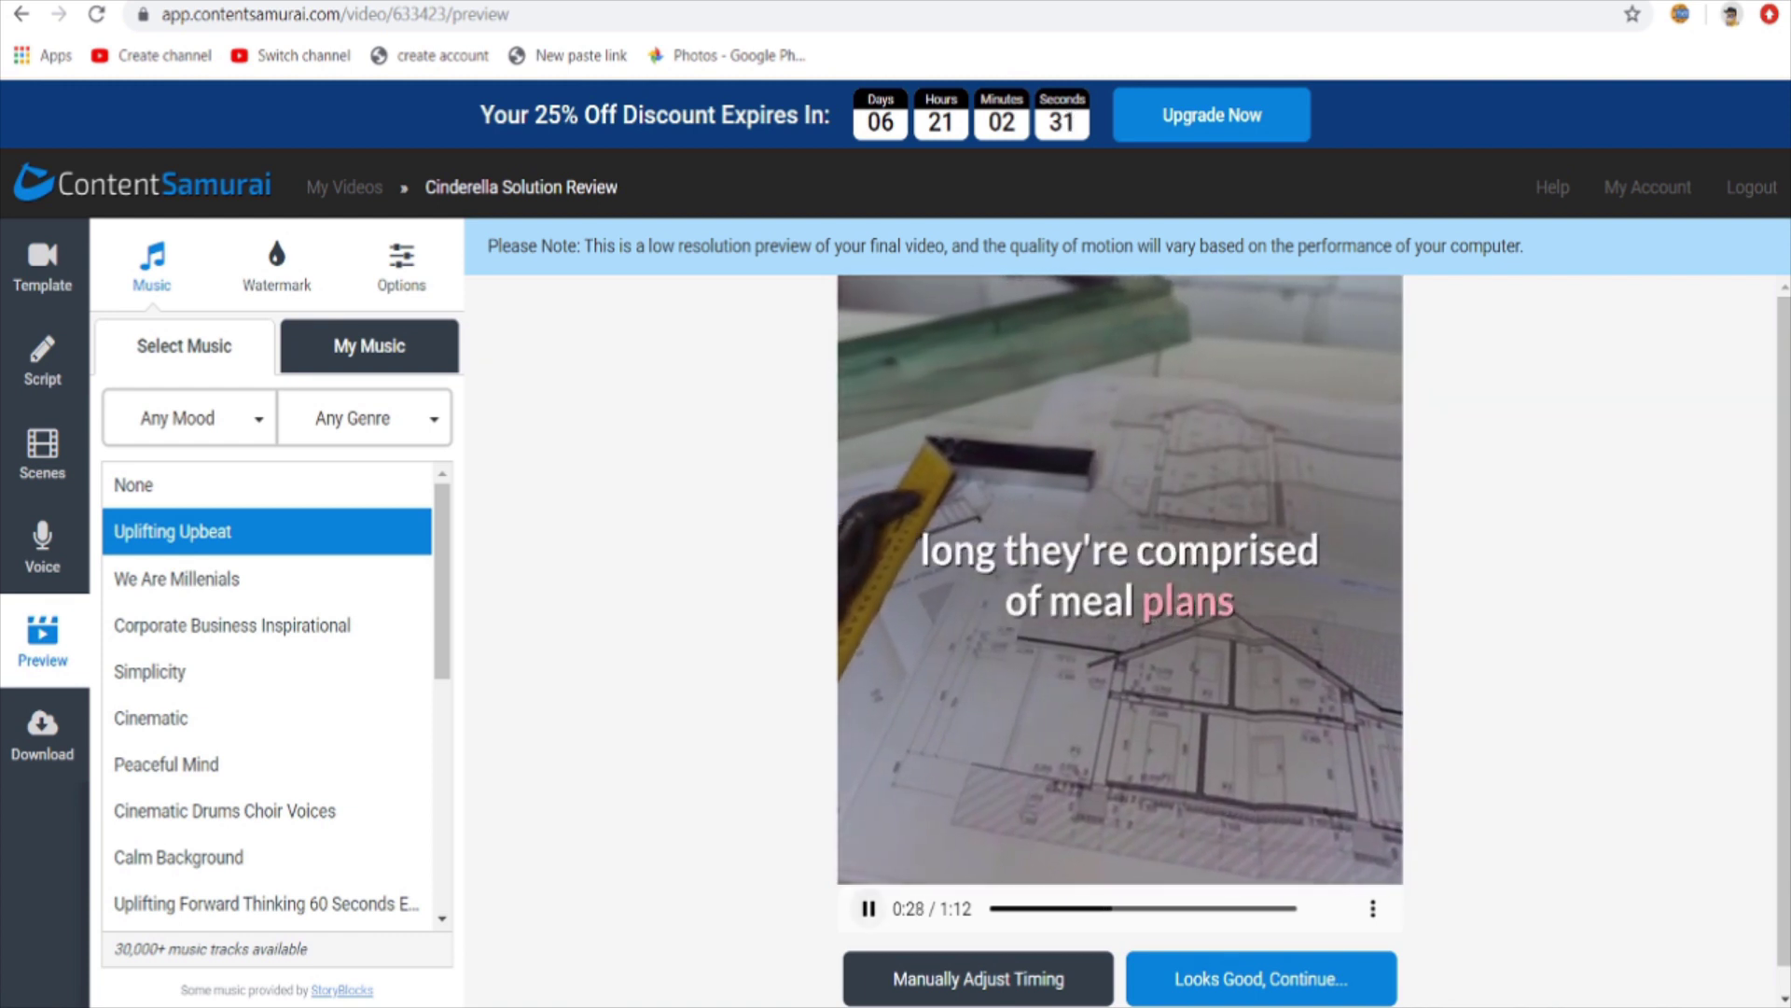
{"action": "key", "text": "space"}
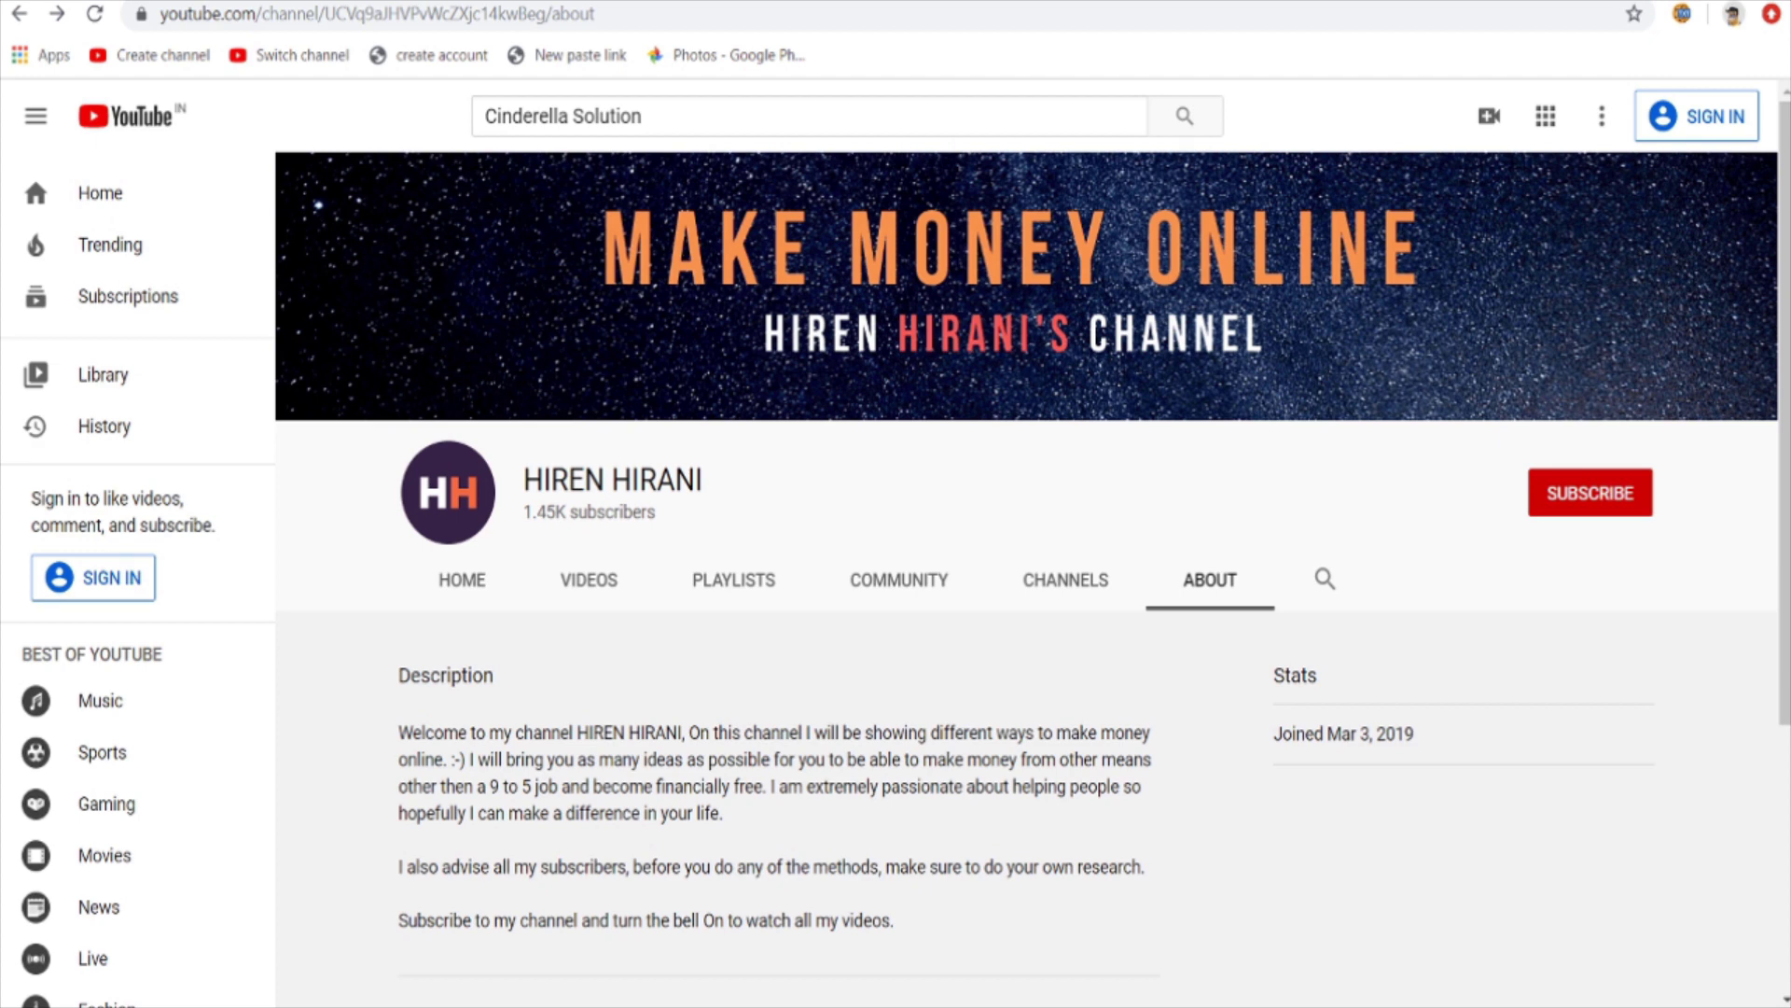
Search YouTube for 'Cinderella Solution review' and open the Honest Cinderella Solution Review video.
{"action": "left_click", "coordinate": [641, 117]}
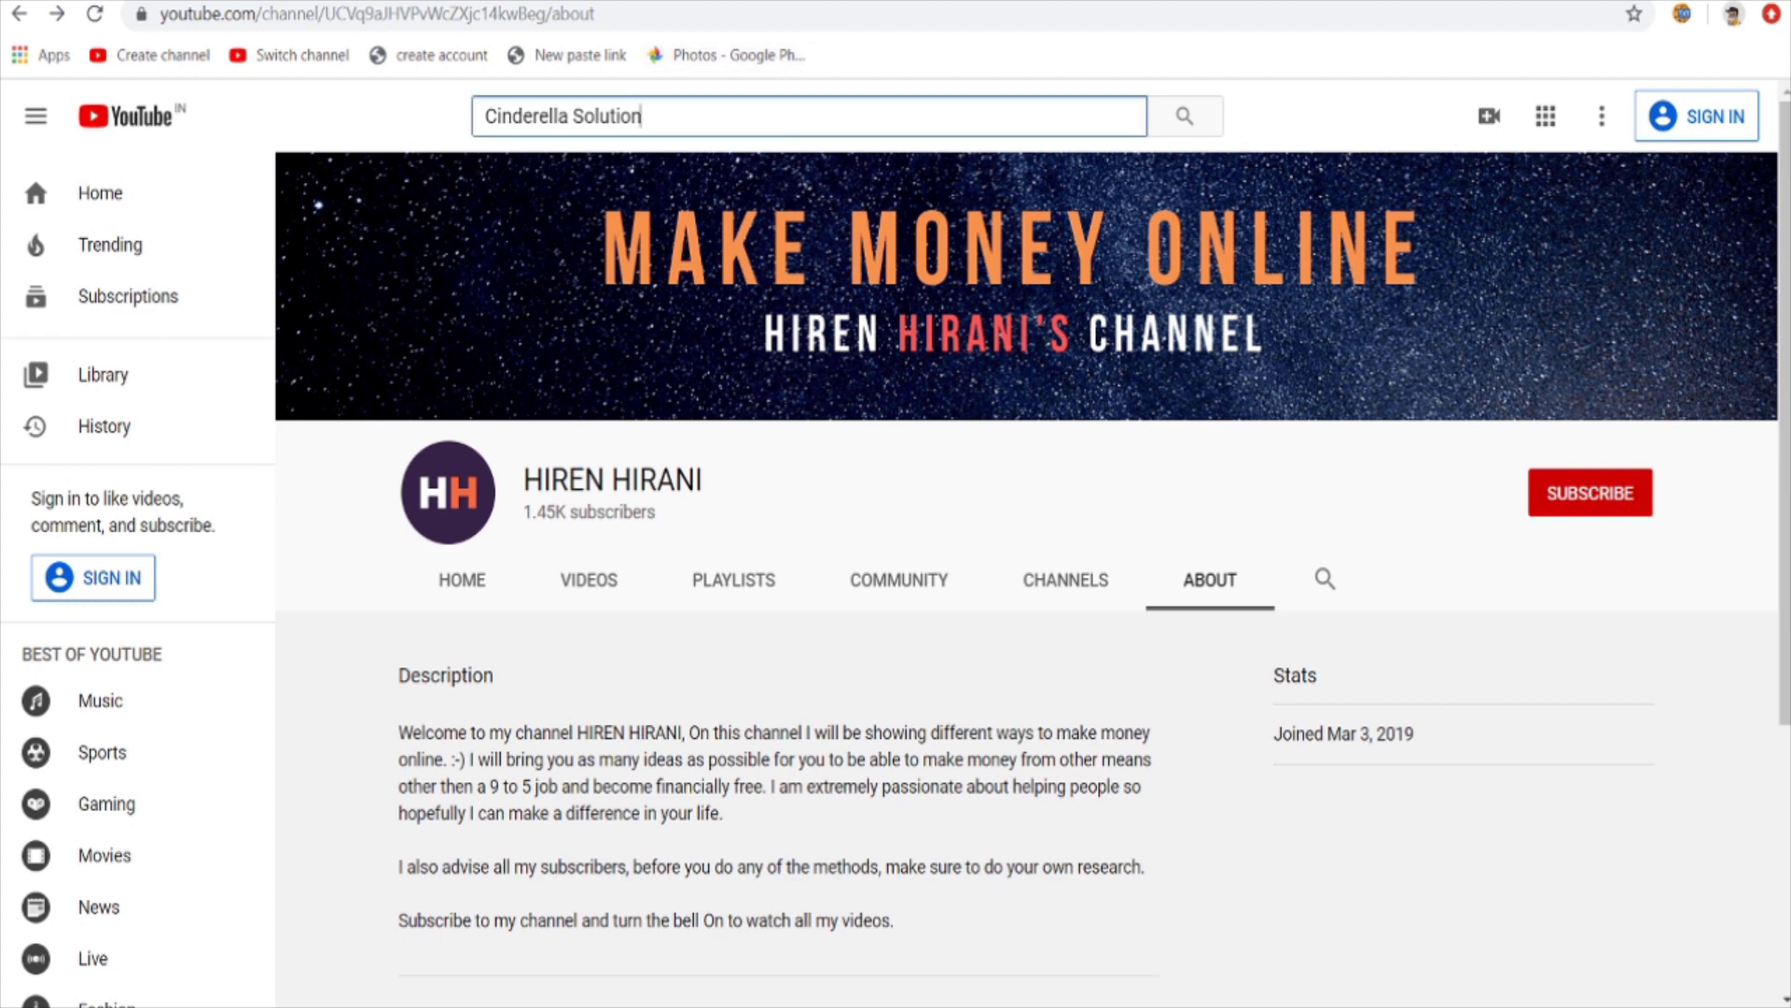
{"action": "type", "text": "review"}
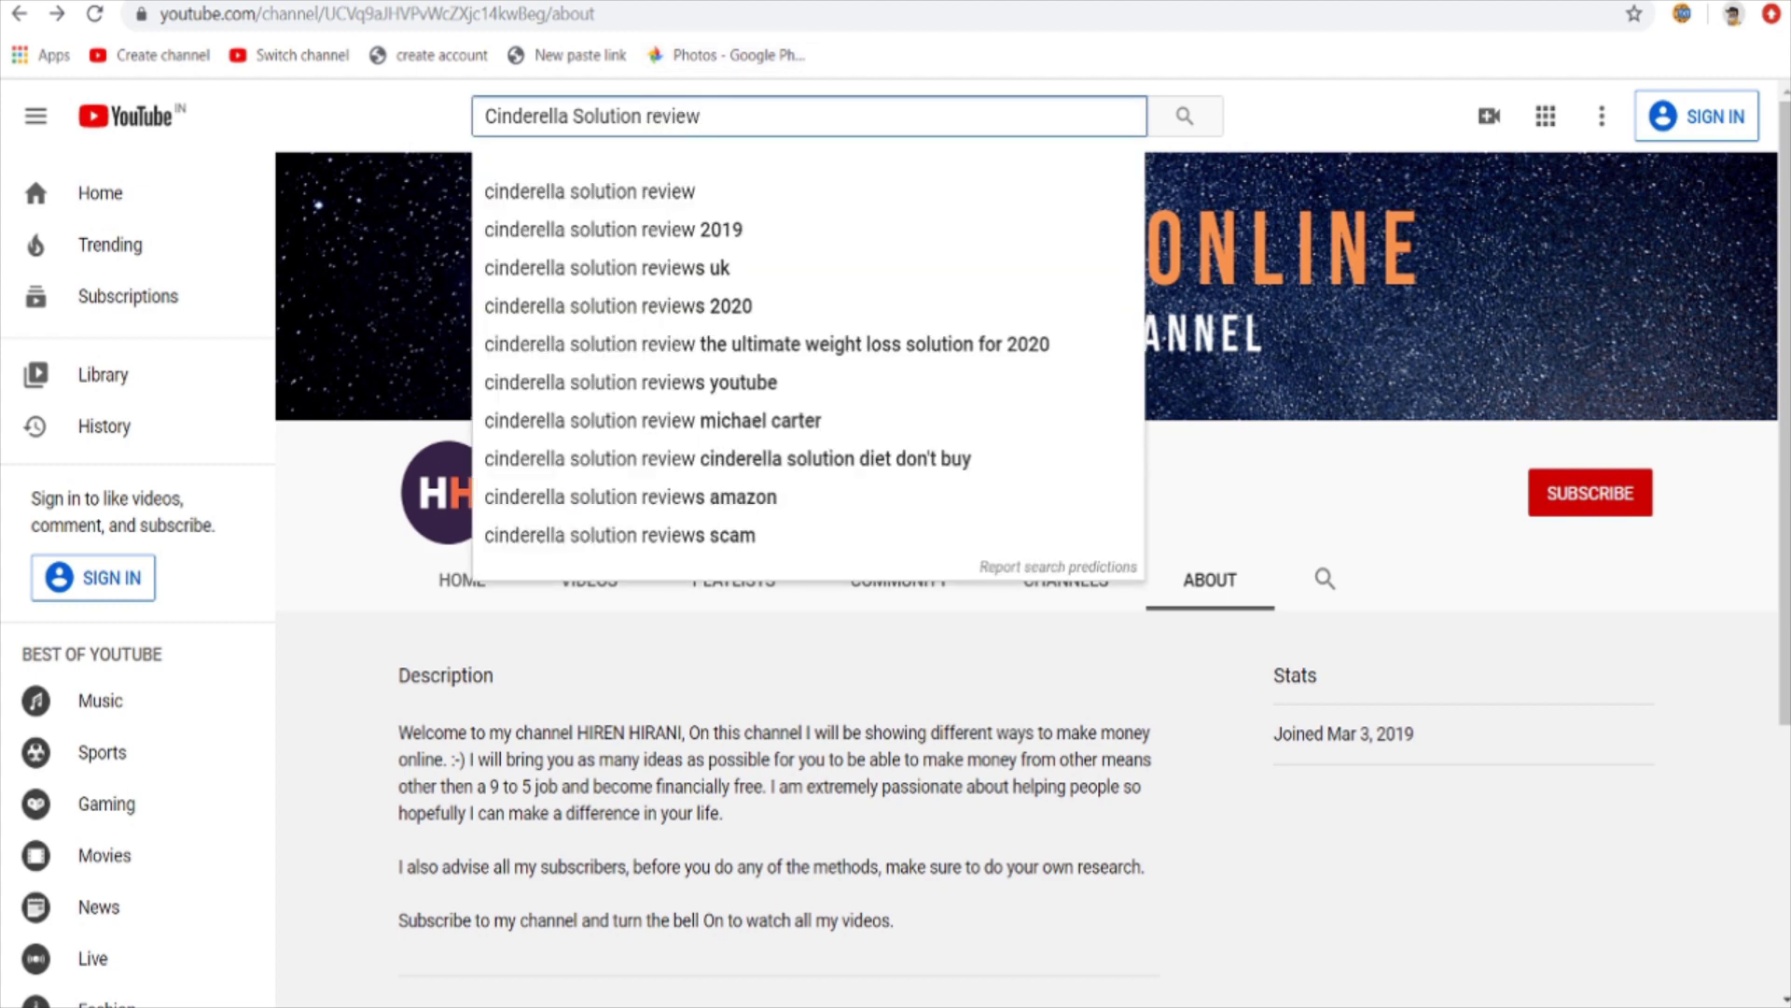
{"action": "key", "text": "Return"}
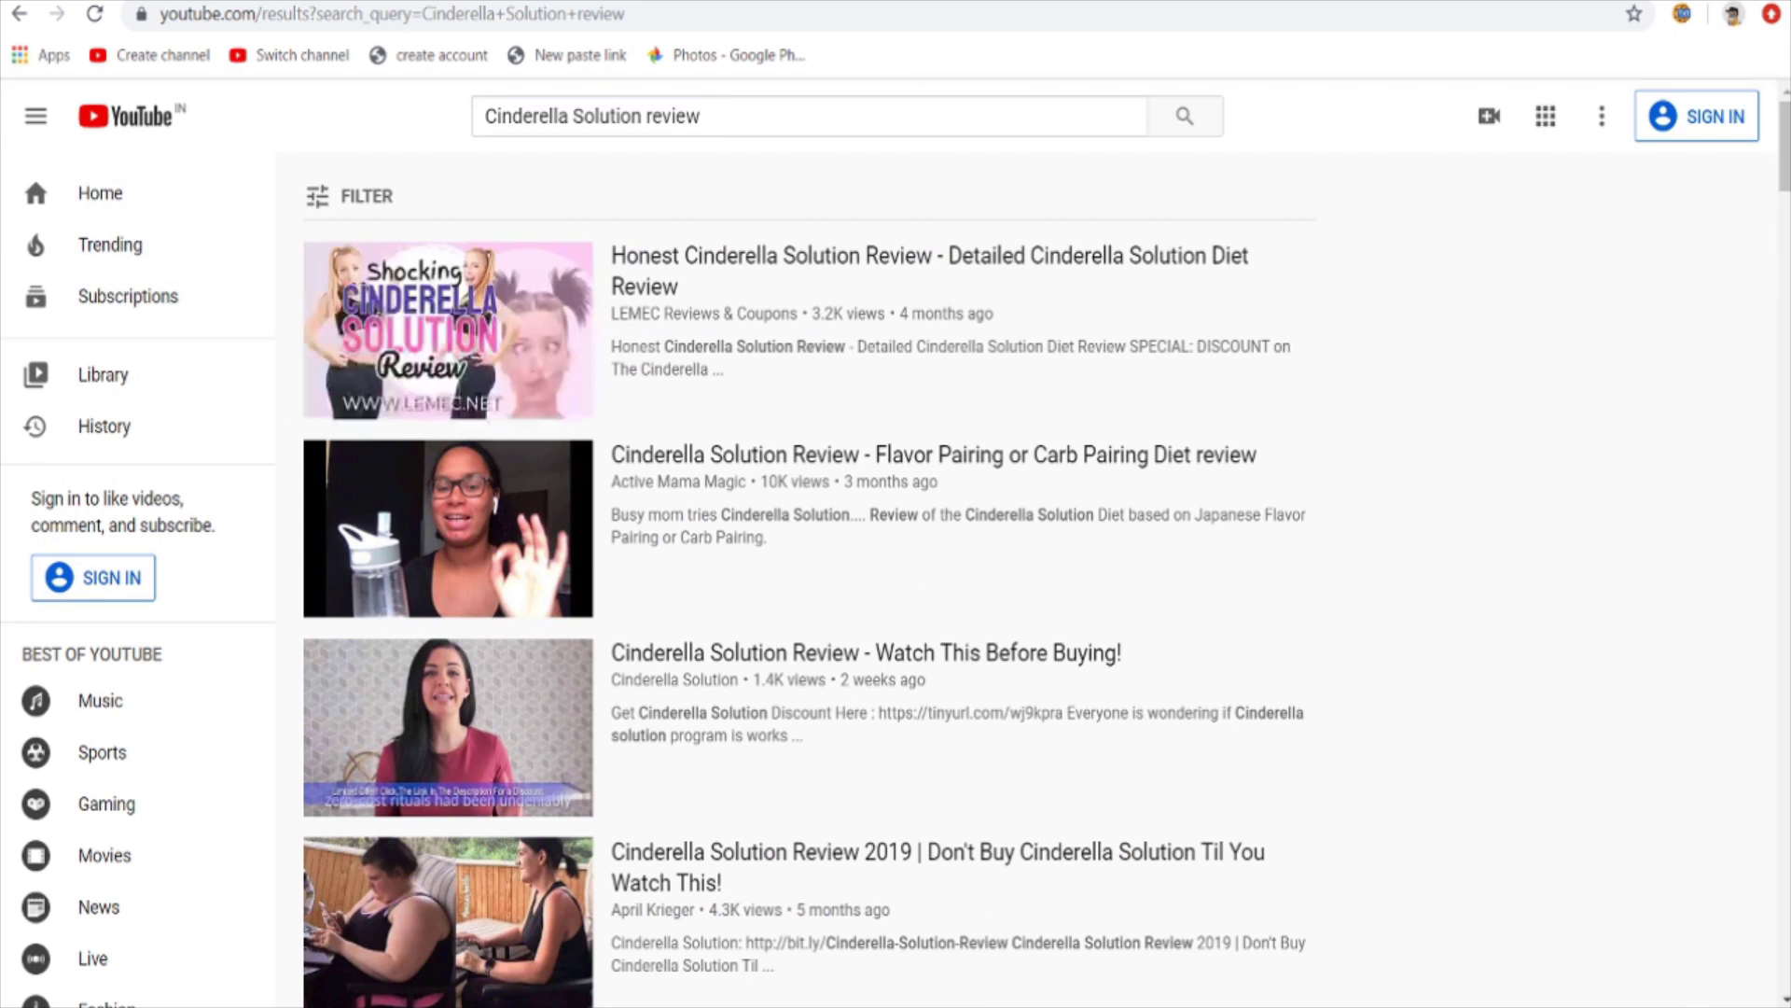
{"action": "mouse_move", "coordinate": [447, 329]}
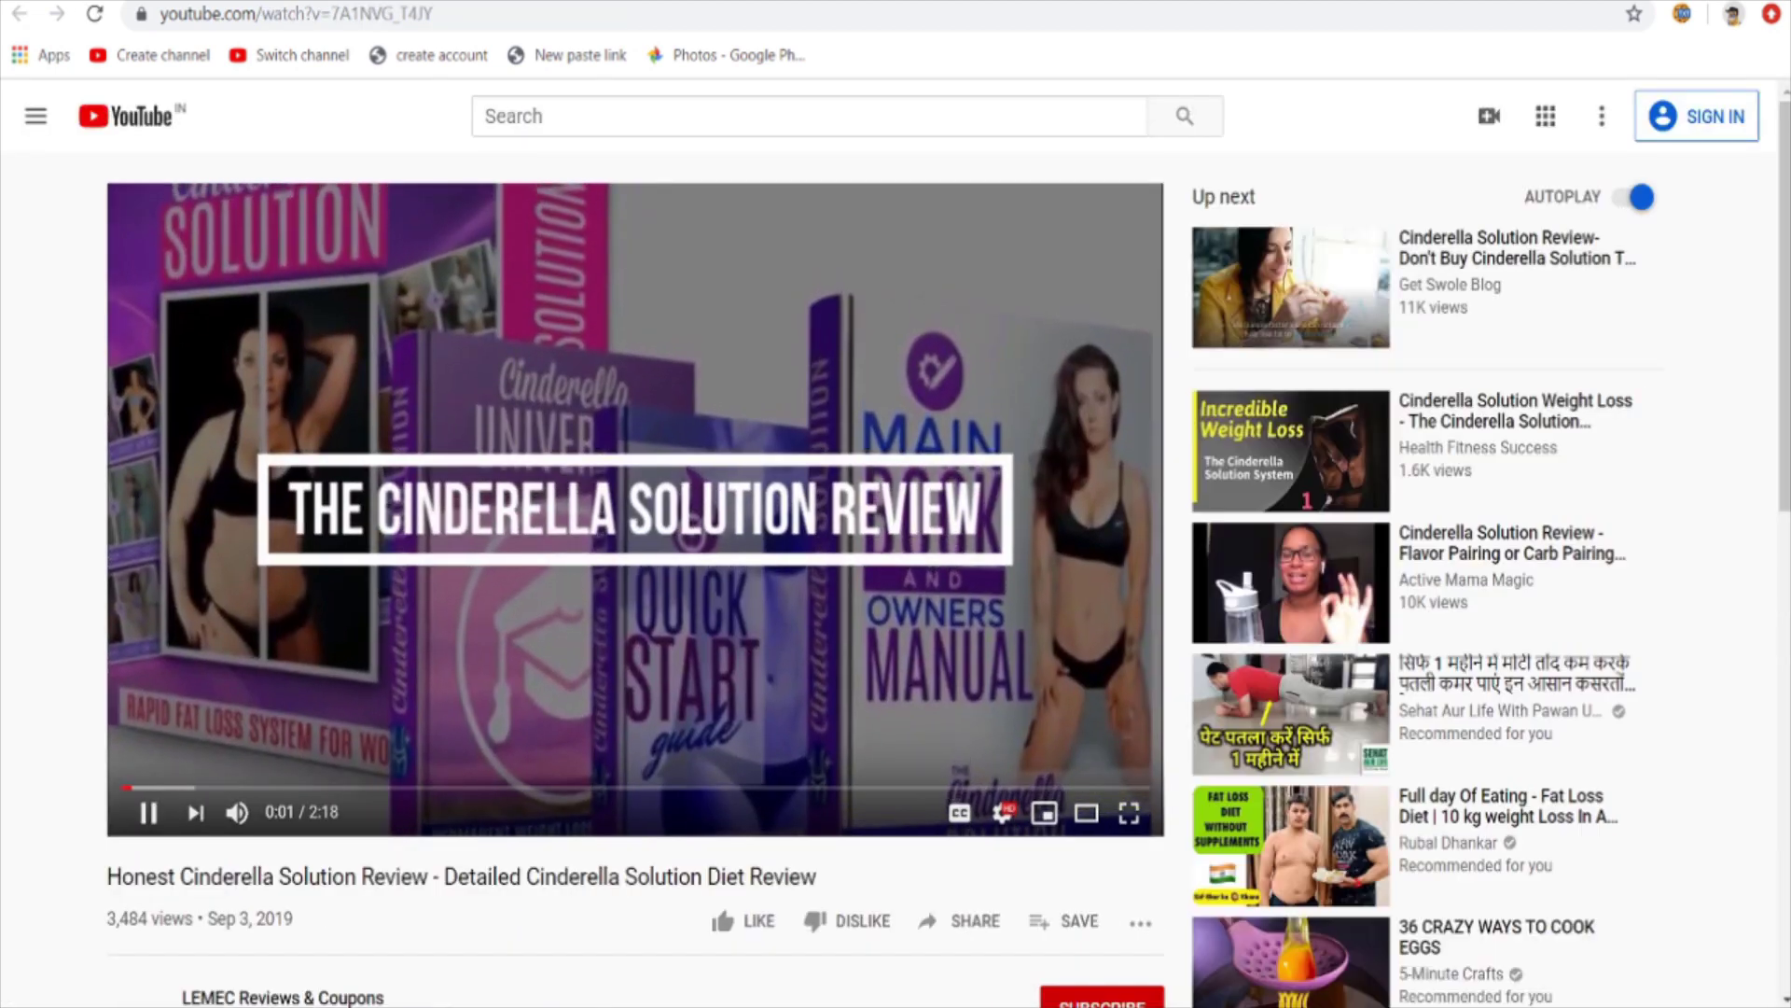
Pause the Cinderella Solution review video near its start.
{"action": "scroll", "coordinate": [949, 554], "scroll_direction": "down", "scroll_amount": 1}
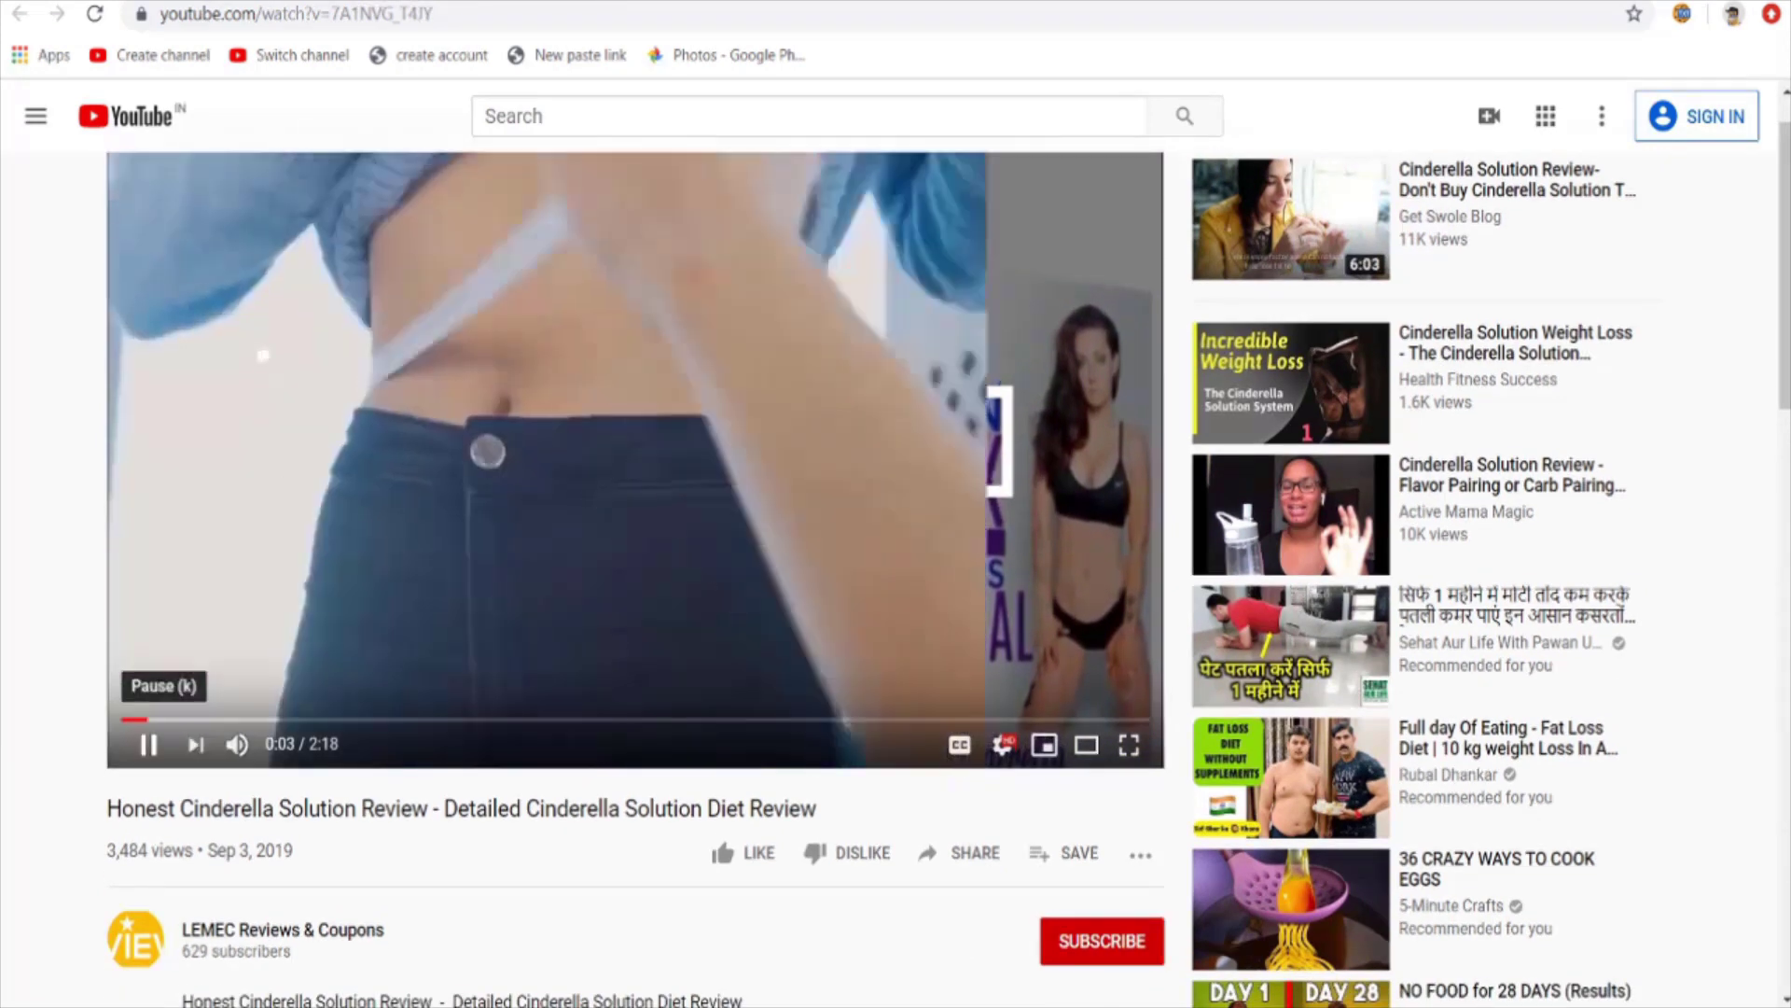
{"action": "left_click", "coordinate": [149, 743]}
{"action": "scroll", "coordinate": [149, 744], "scroll_direction": "down", "scroll_amount": 1}
{"action": "scroll", "coordinate": [949, 565], "scroll_direction": "down", "scroll_amount": 2}
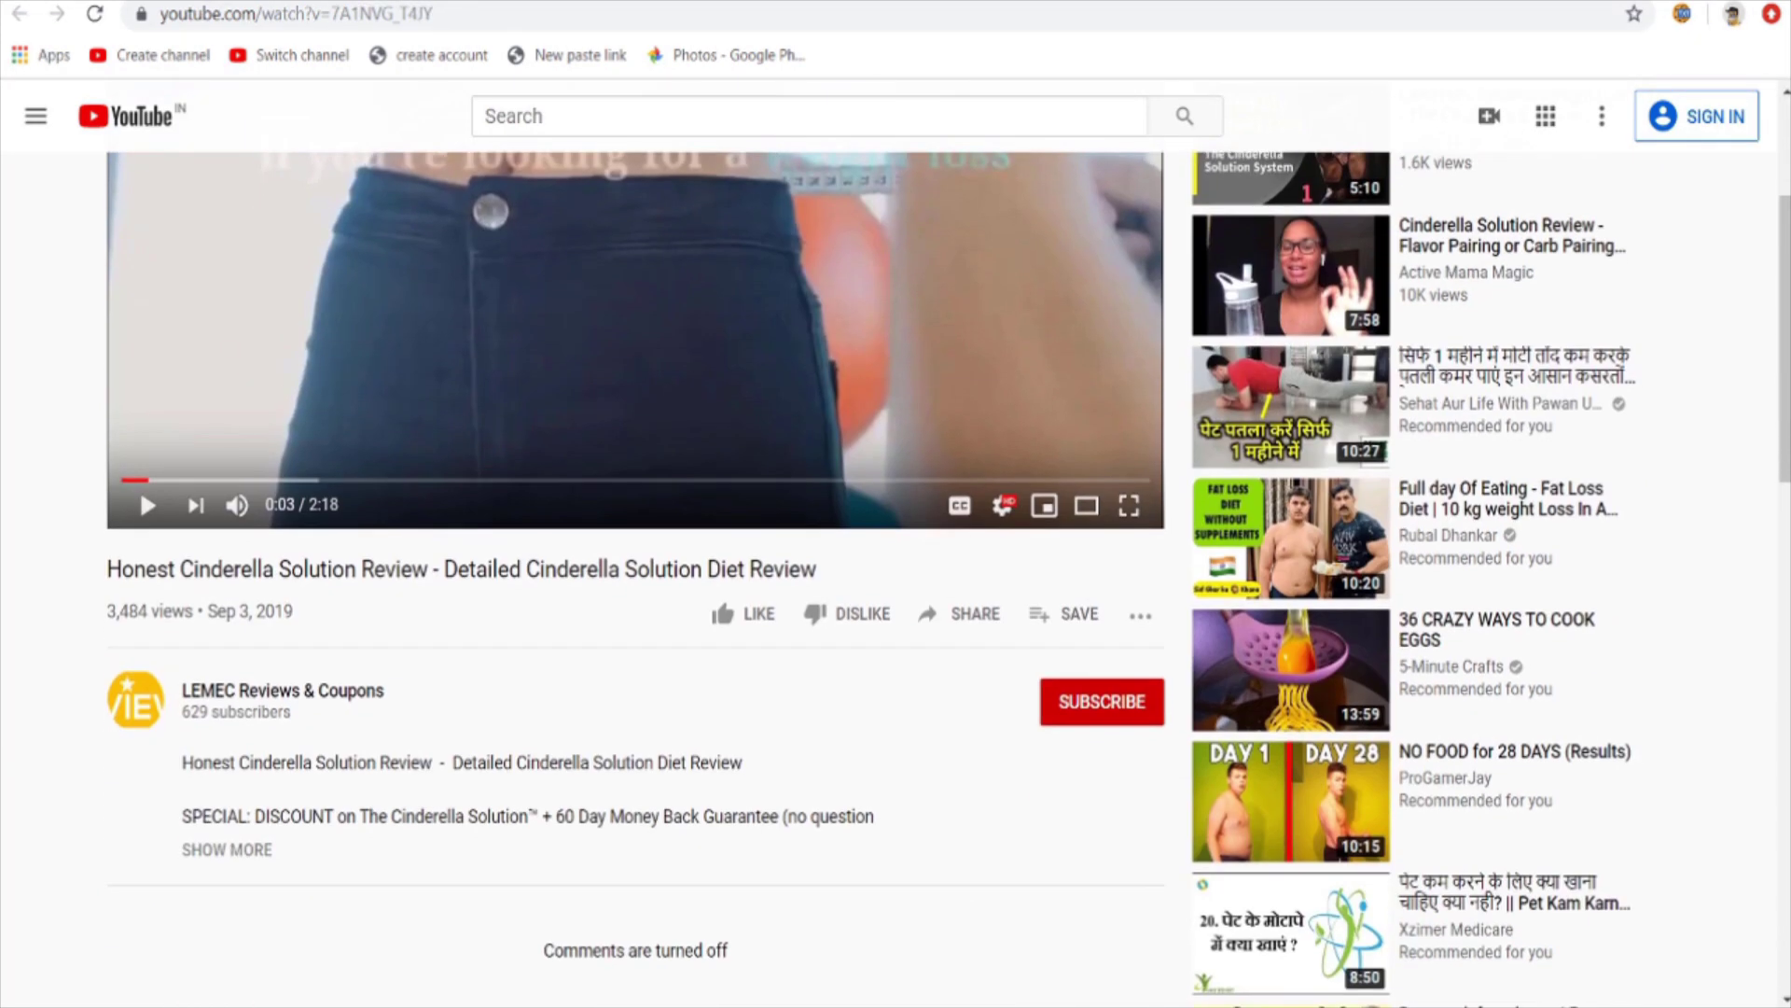
Expand the video description and read through the discount offer.
{"action": "left_click", "coordinate": [227, 849]}
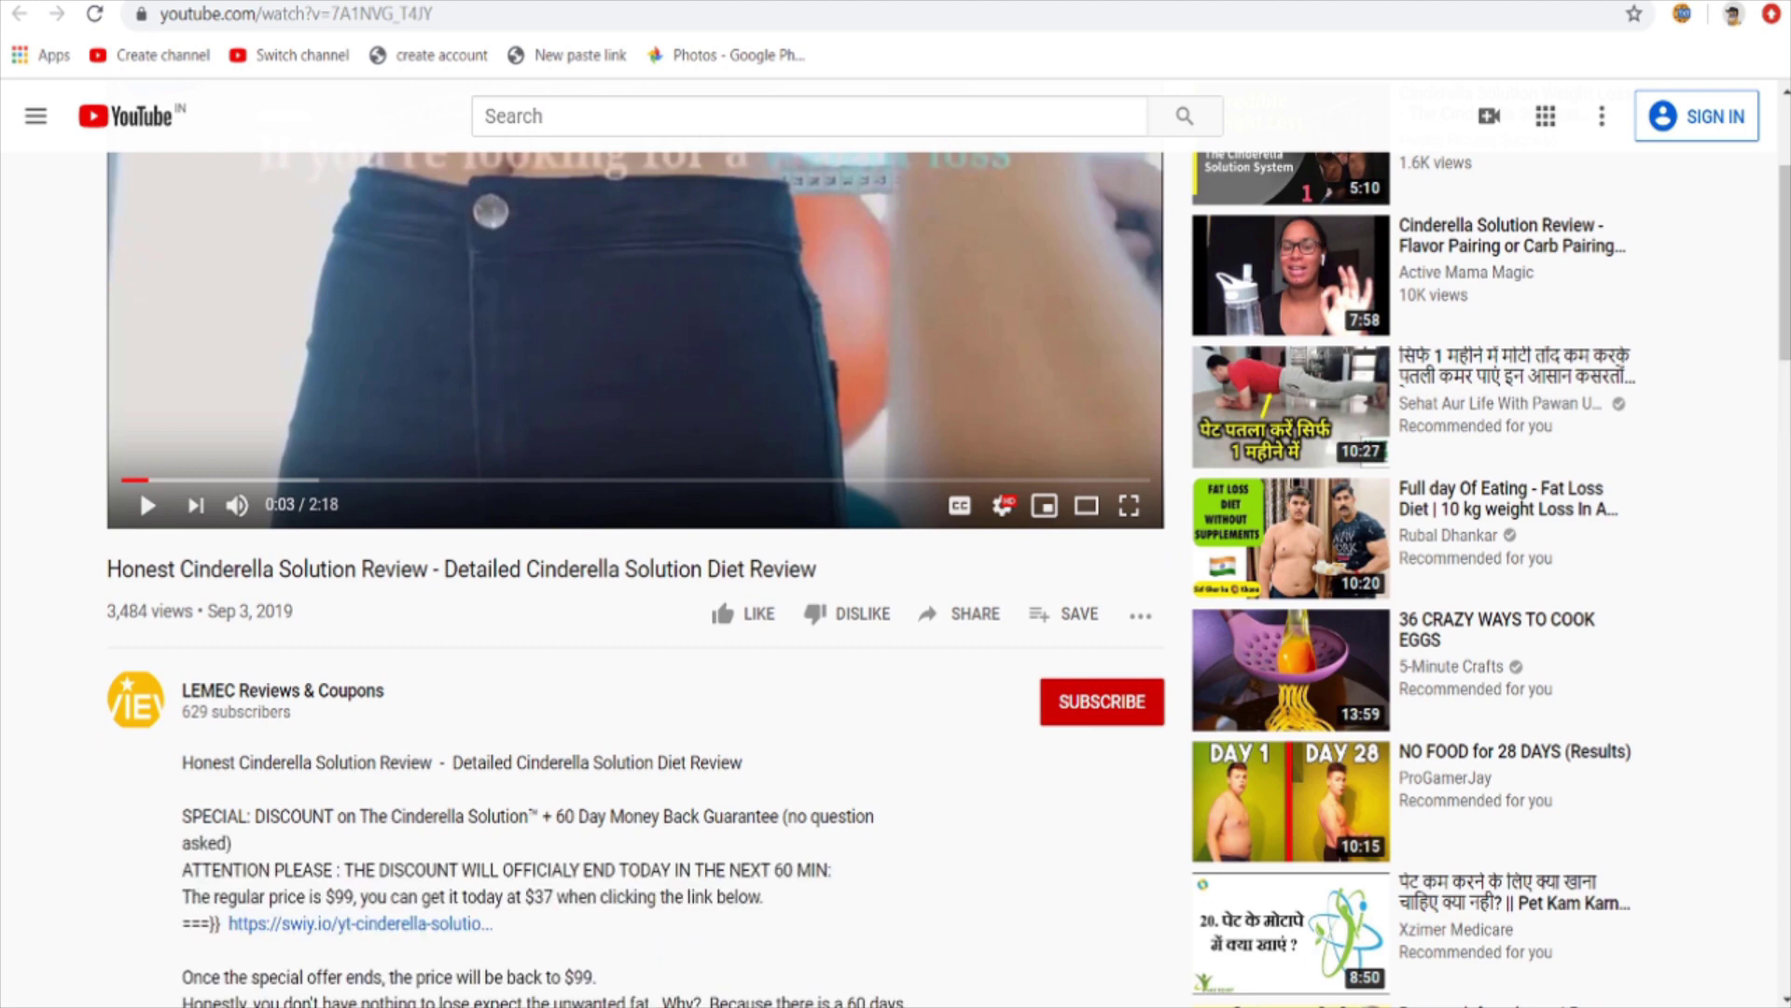
{"action": "scroll", "coordinate": [949, 577], "scroll_direction": "down", "scroll_amount": 1}
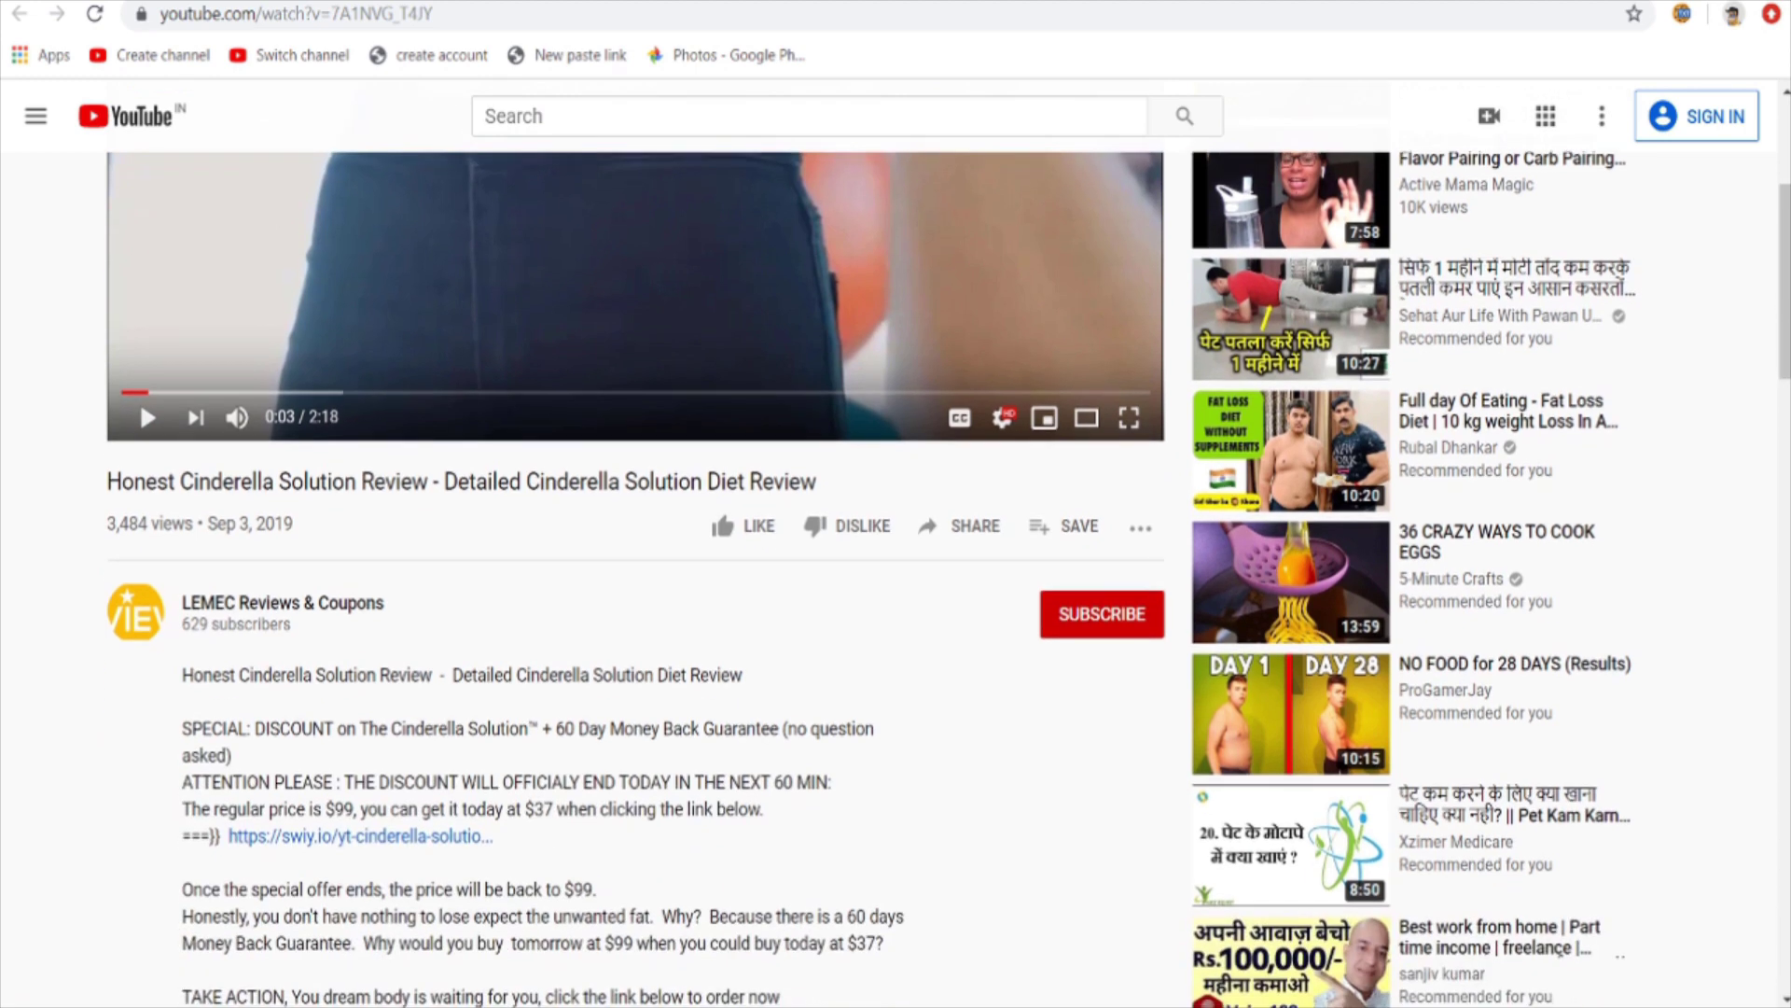
{"action": "scroll", "coordinate": [950, 578], "scroll_direction": "down", "scroll_amount": 2}
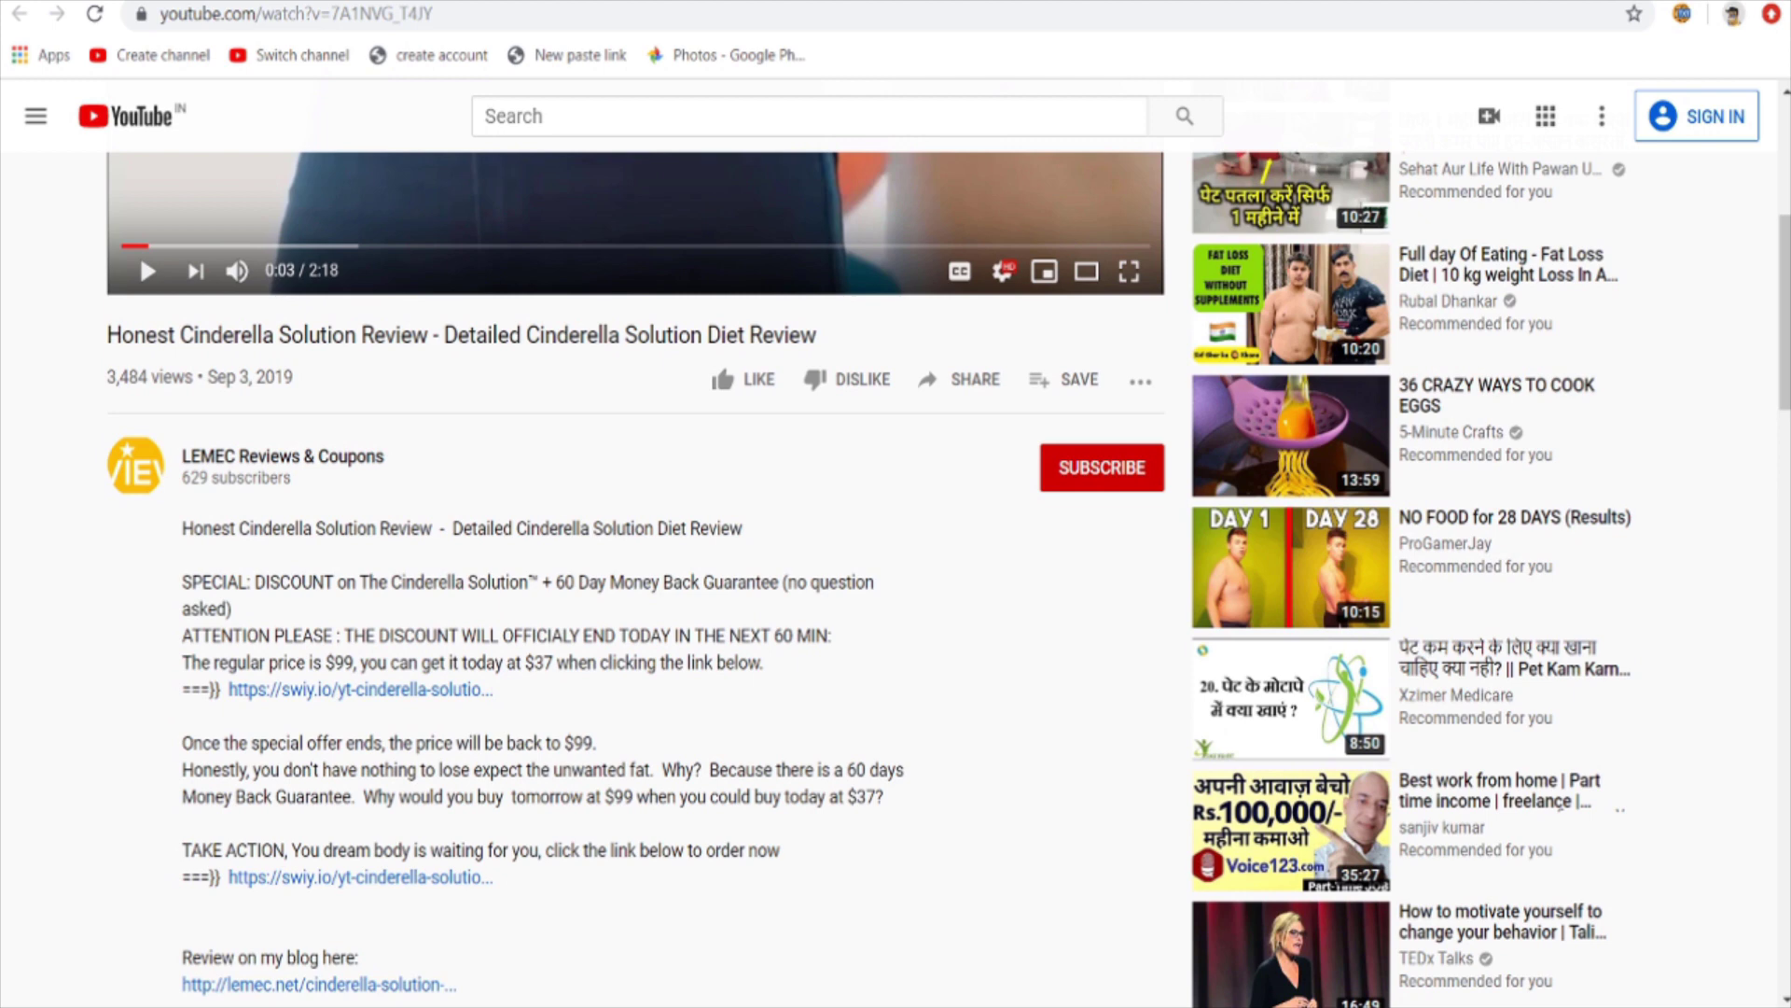
{"action": "scroll", "coordinate": [950, 578], "scroll_direction": "up", "scroll_amount": 5}
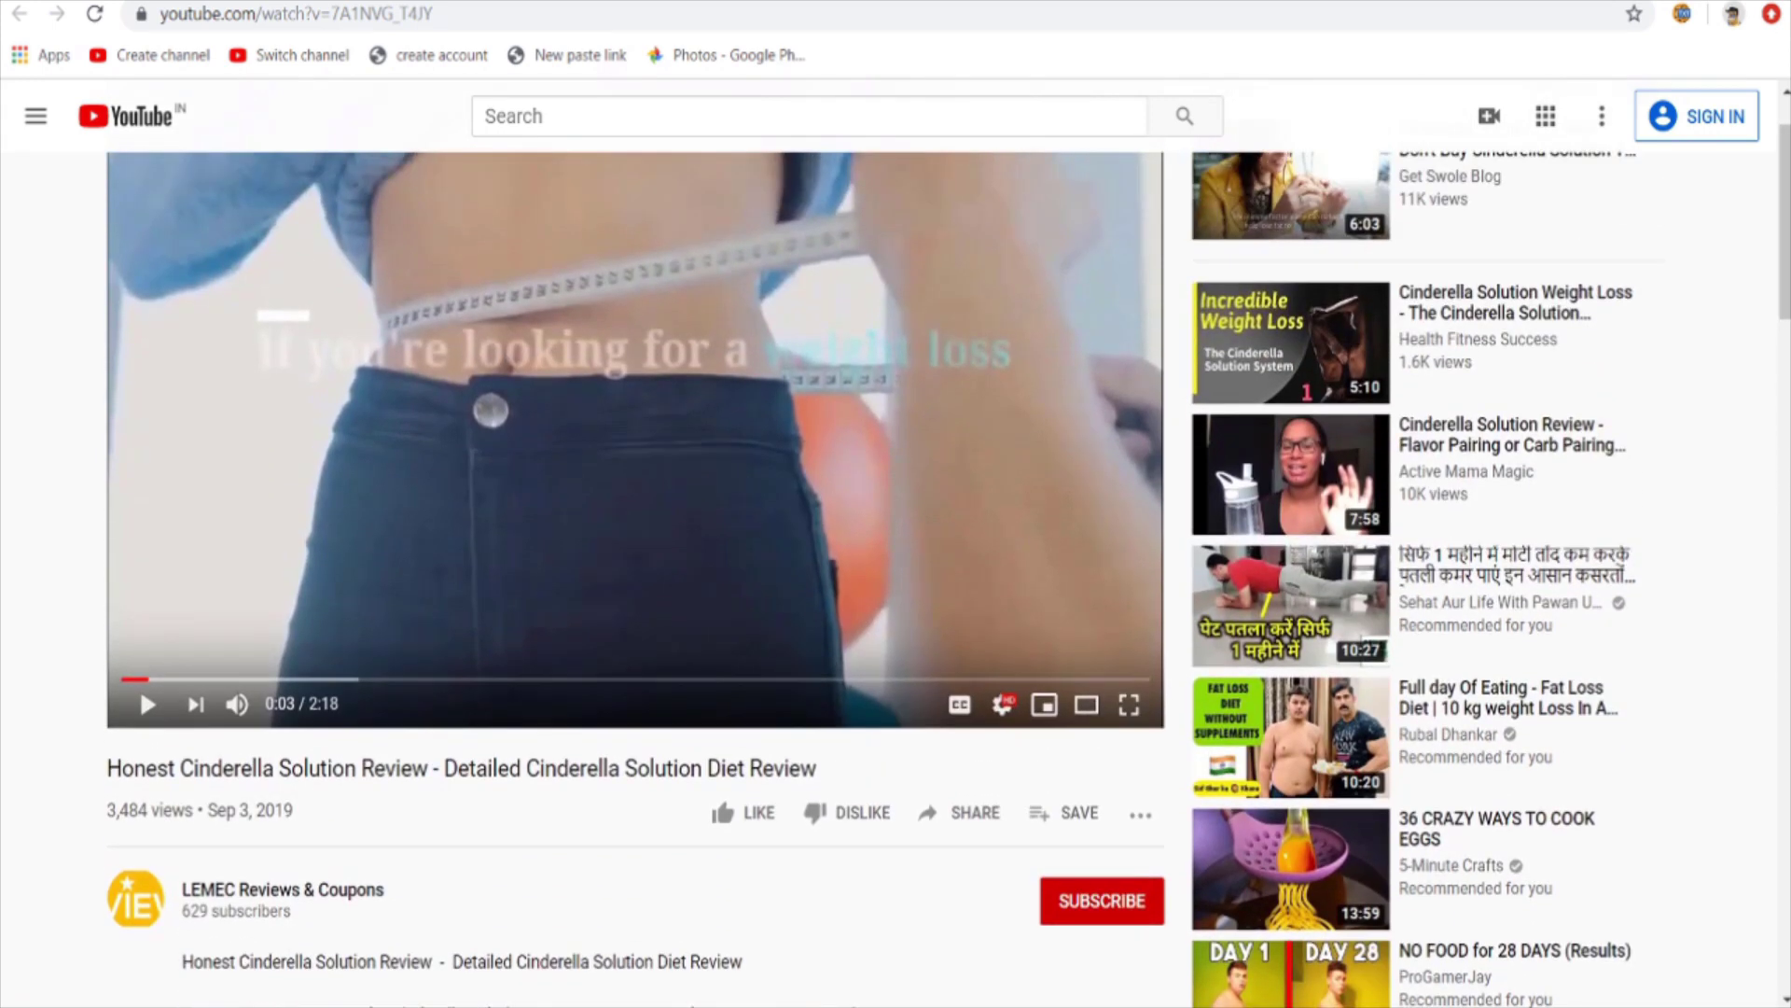
{"action": "scroll", "coordinate": [949, 579], "scroll_direction": "up", "scroll_amount": 1}
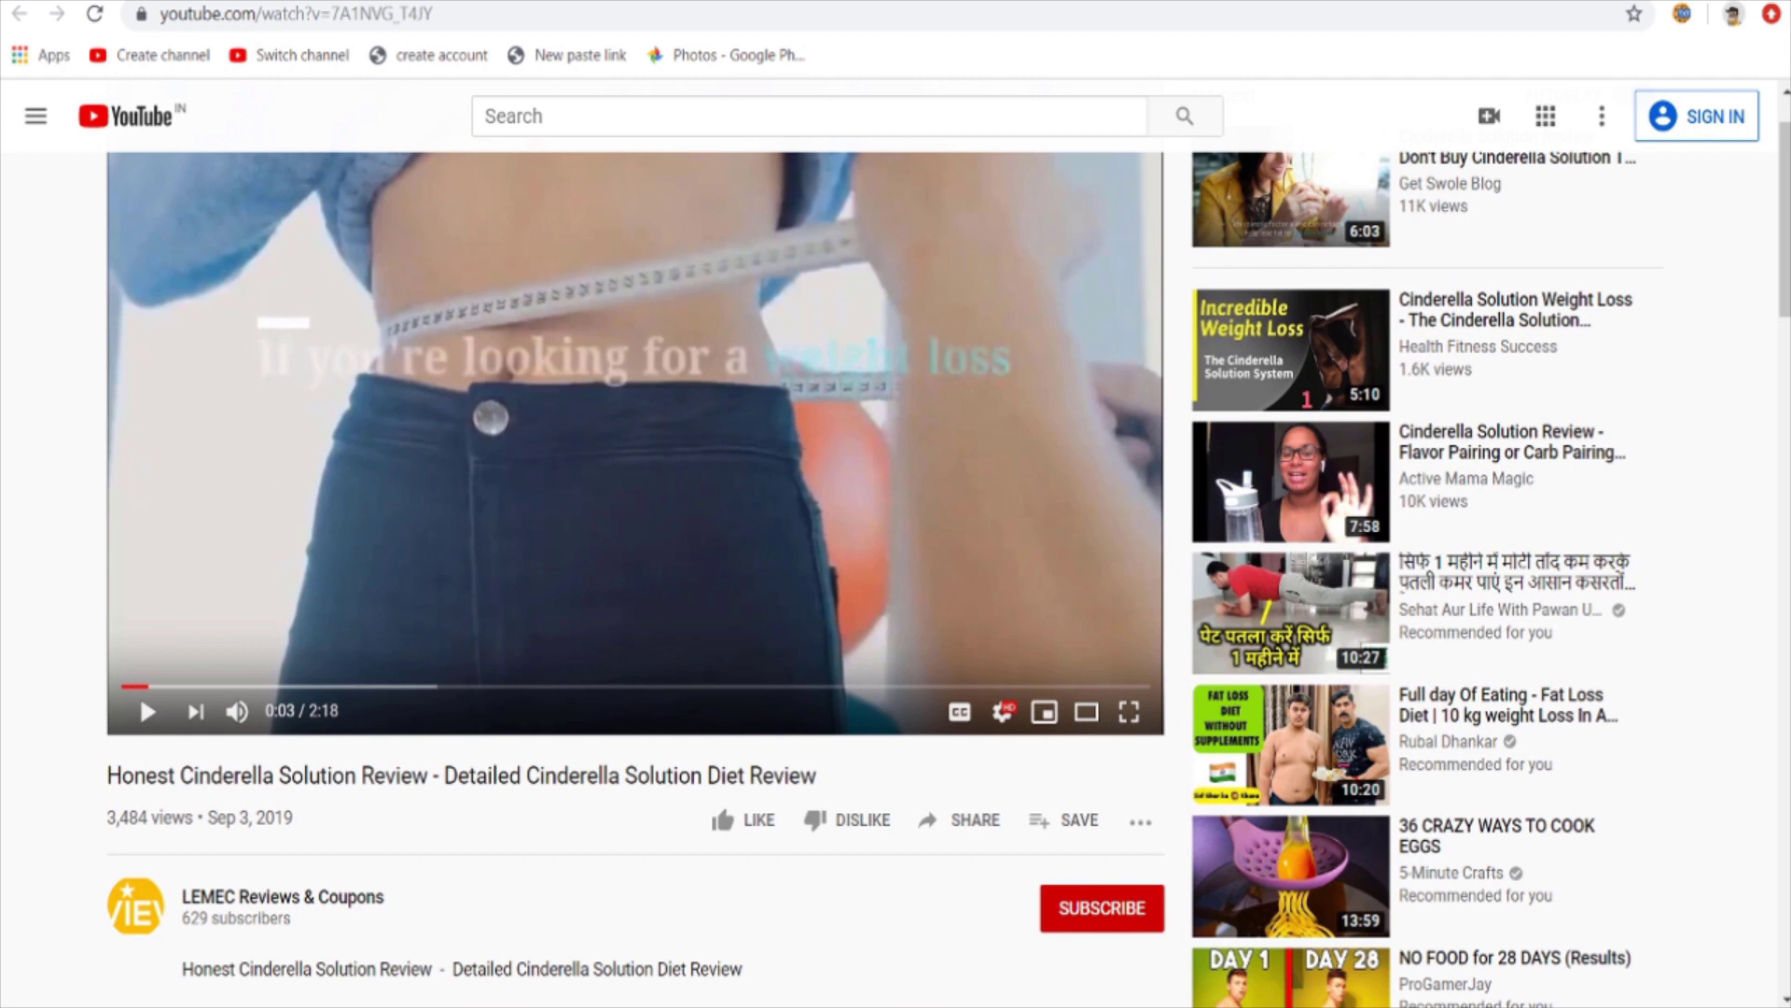
{"action": "scroll", "coordinate": [895, 578], "scroll_direction": "up", "scroll_amount": 1}
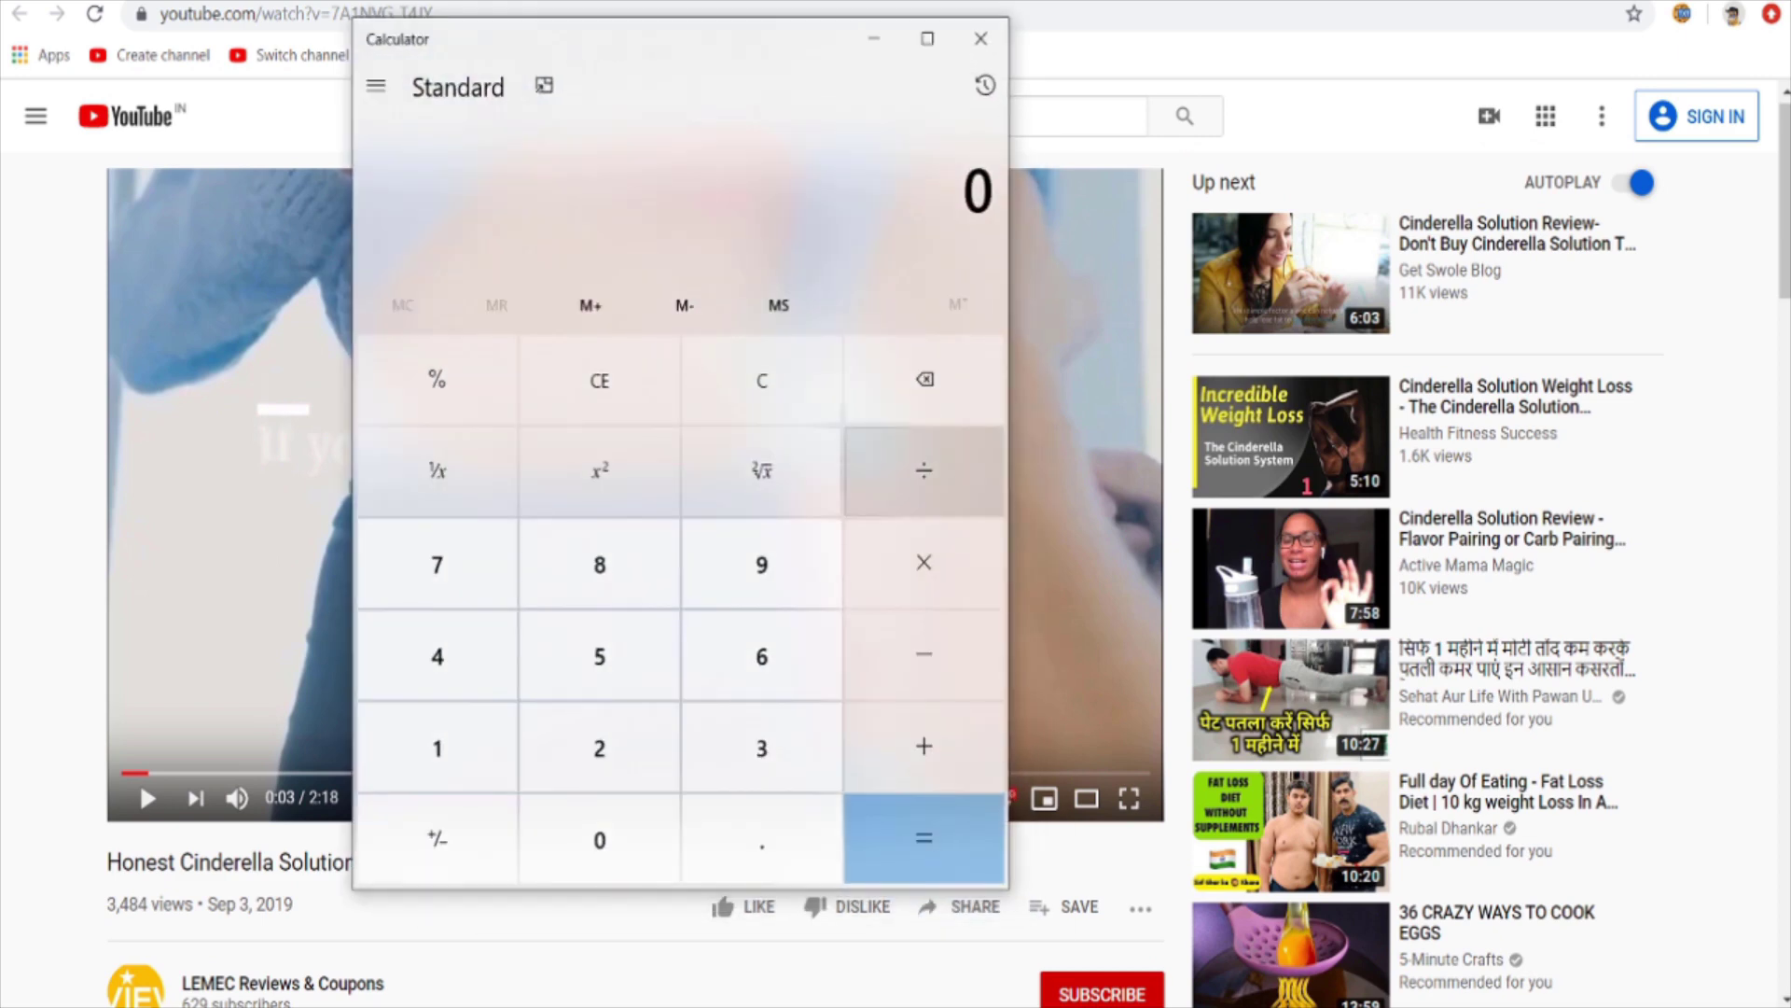
Divide 3400 by 100 in Calculator to get 34.
{"action": "type", "text": "3400"}
{"action": "key", "text": "slash"}
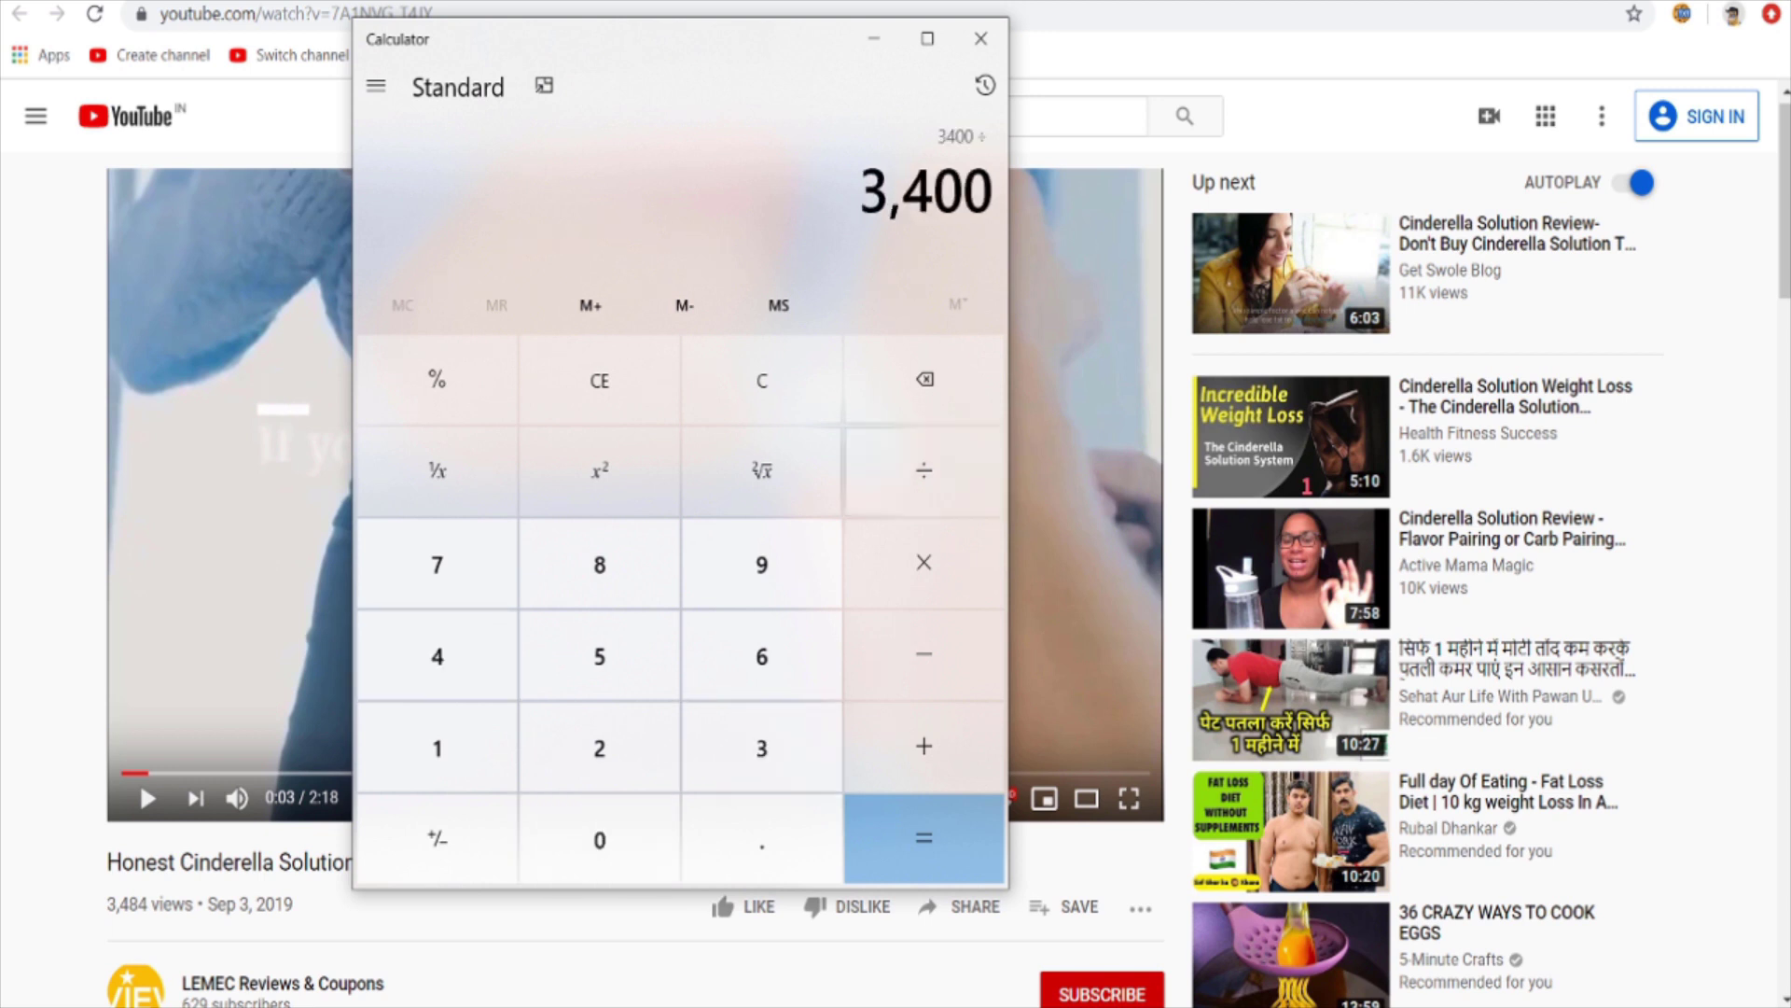
{"action": "type", "text": "100 ="}
{"action": "key", "text": "Return"}
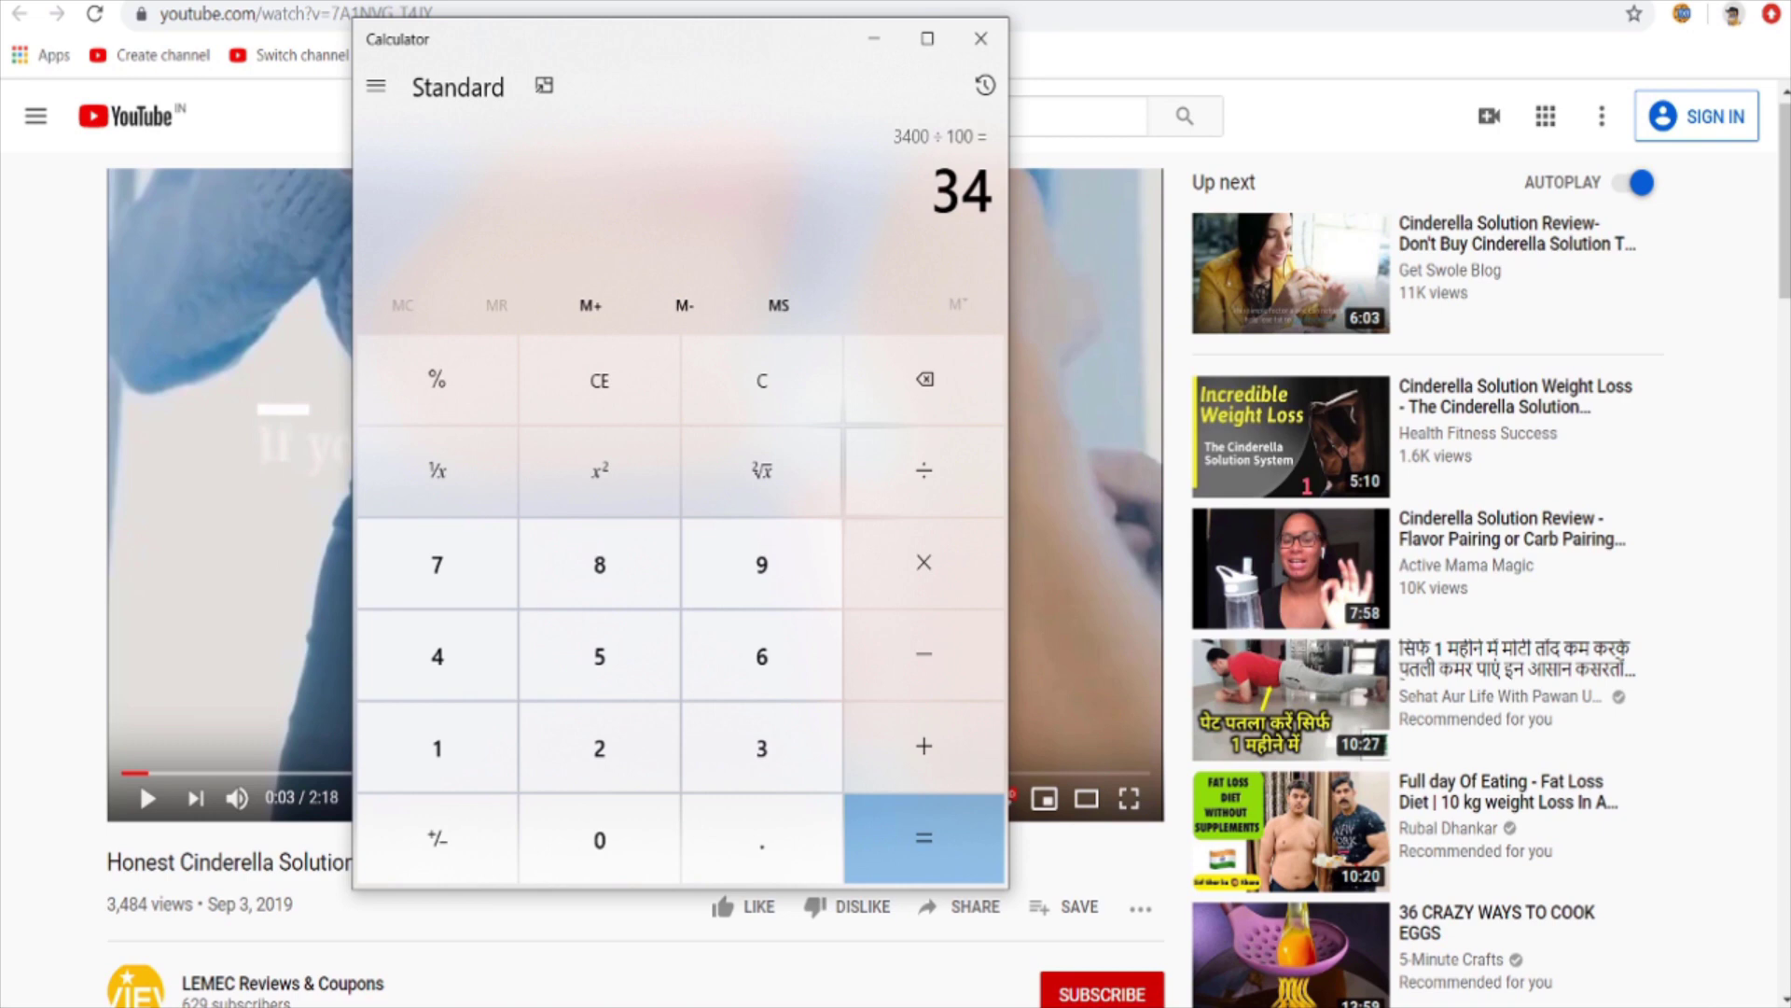
Multiply 34 by 38 to get 1,292.
{"action": "key", "text": "asterisk"}
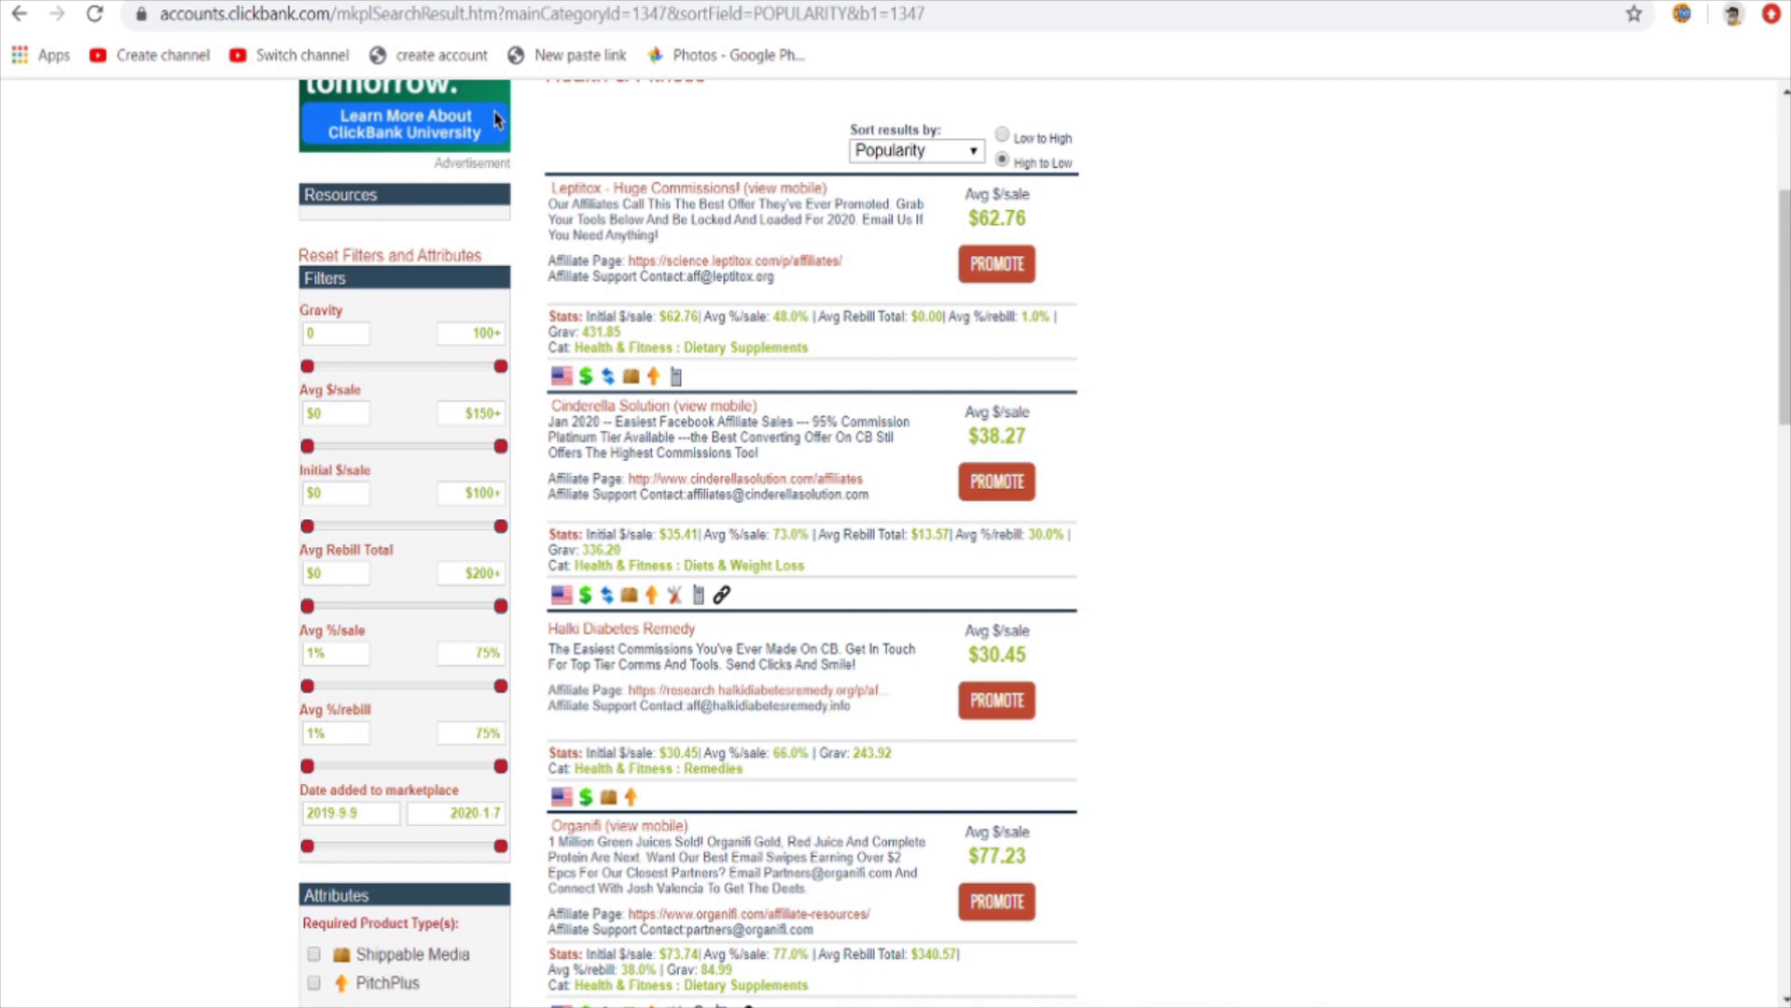
{"action": "key", "text": "alt+Tab"}
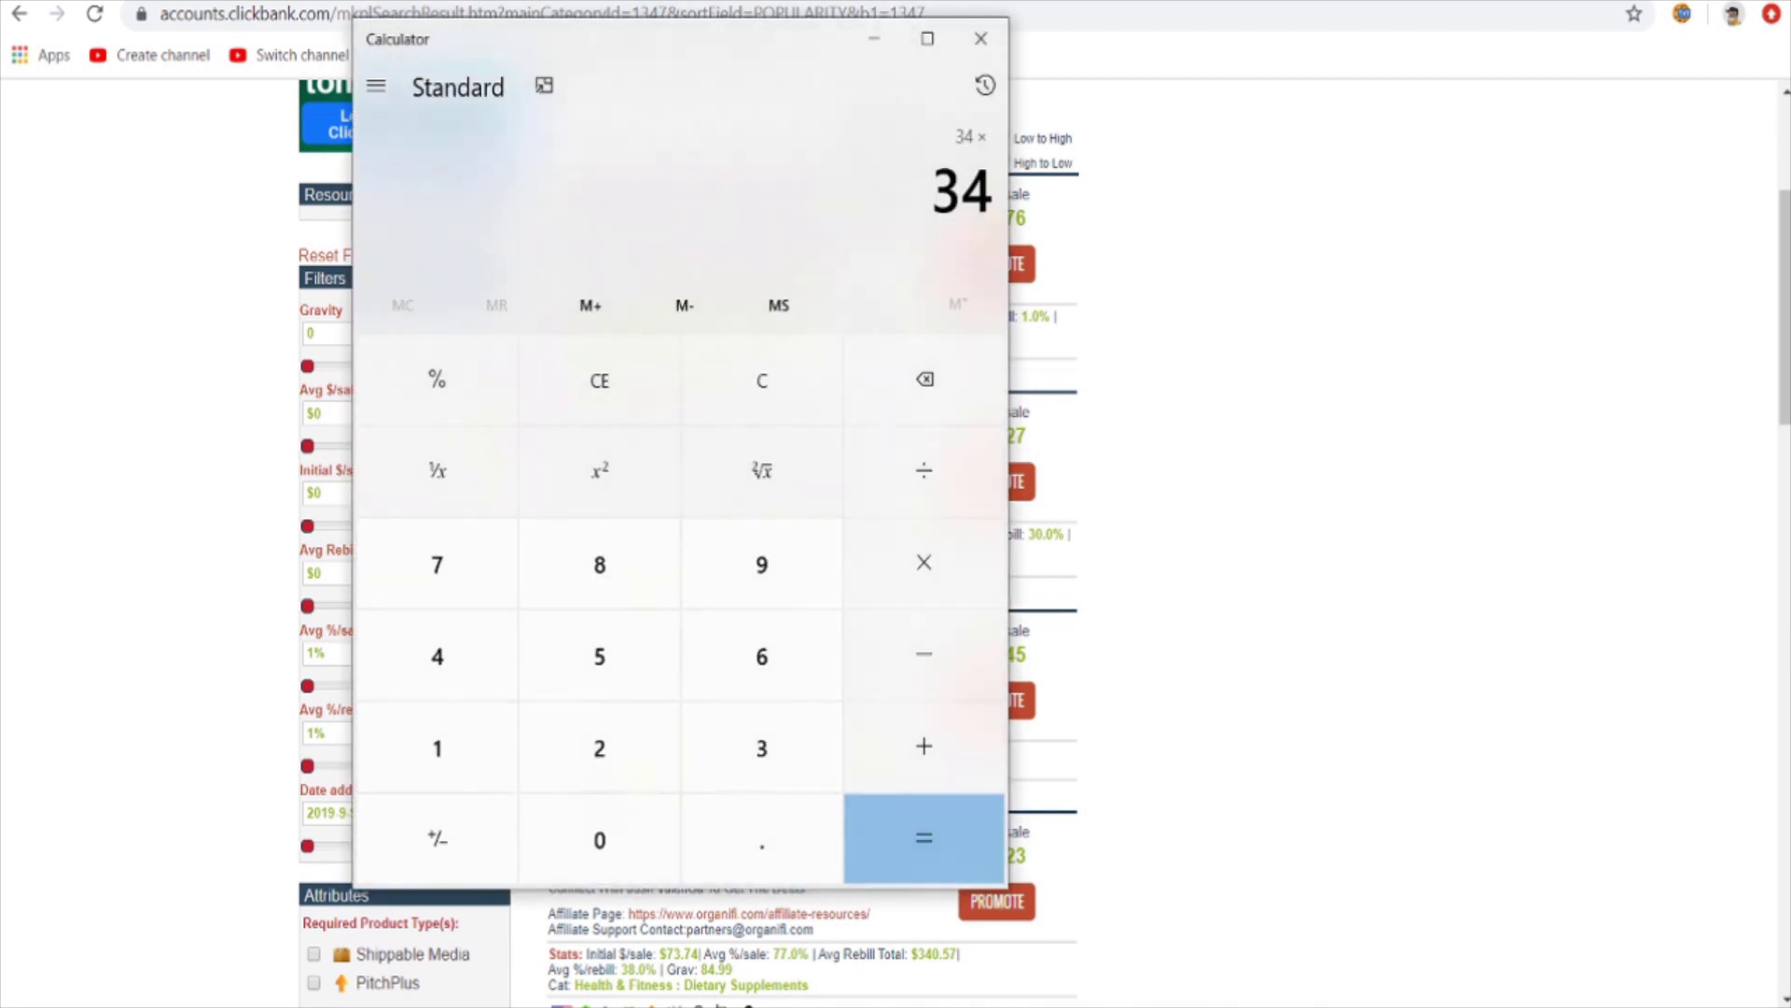
{"action": "type", "text": "38"}
{"action": "key", "text": "Return"}
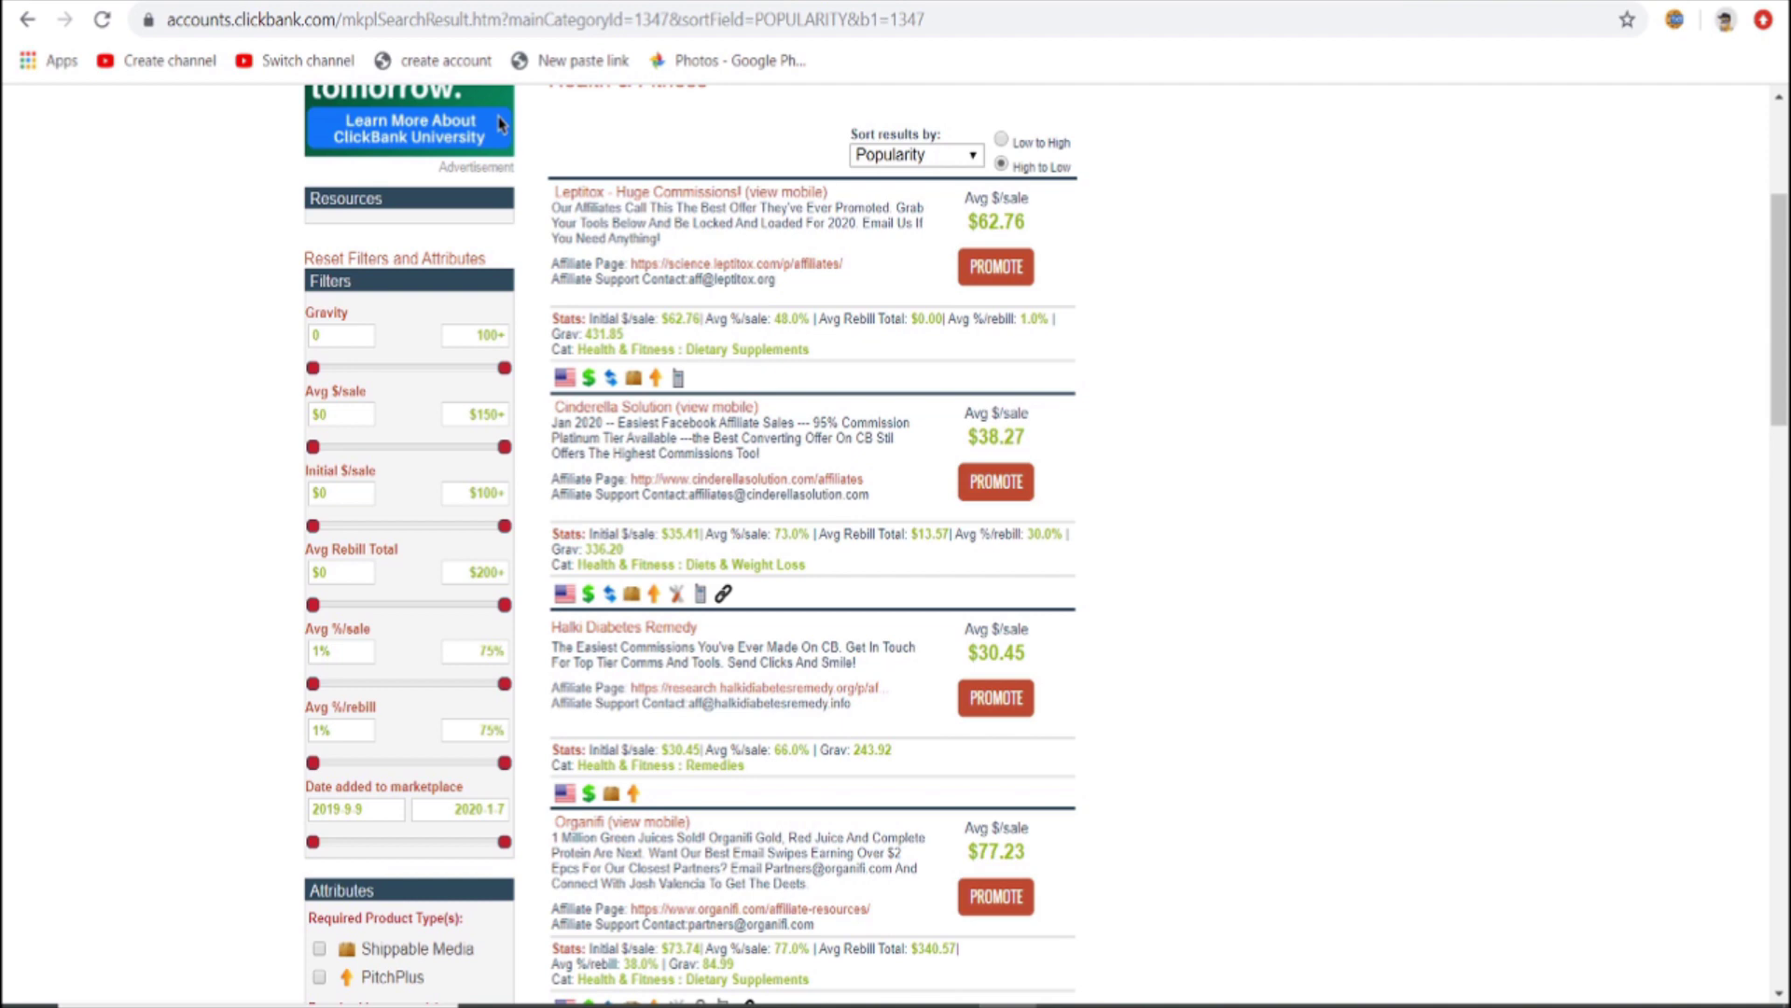
{"action": "key", "text": "ctrl+Tab"}
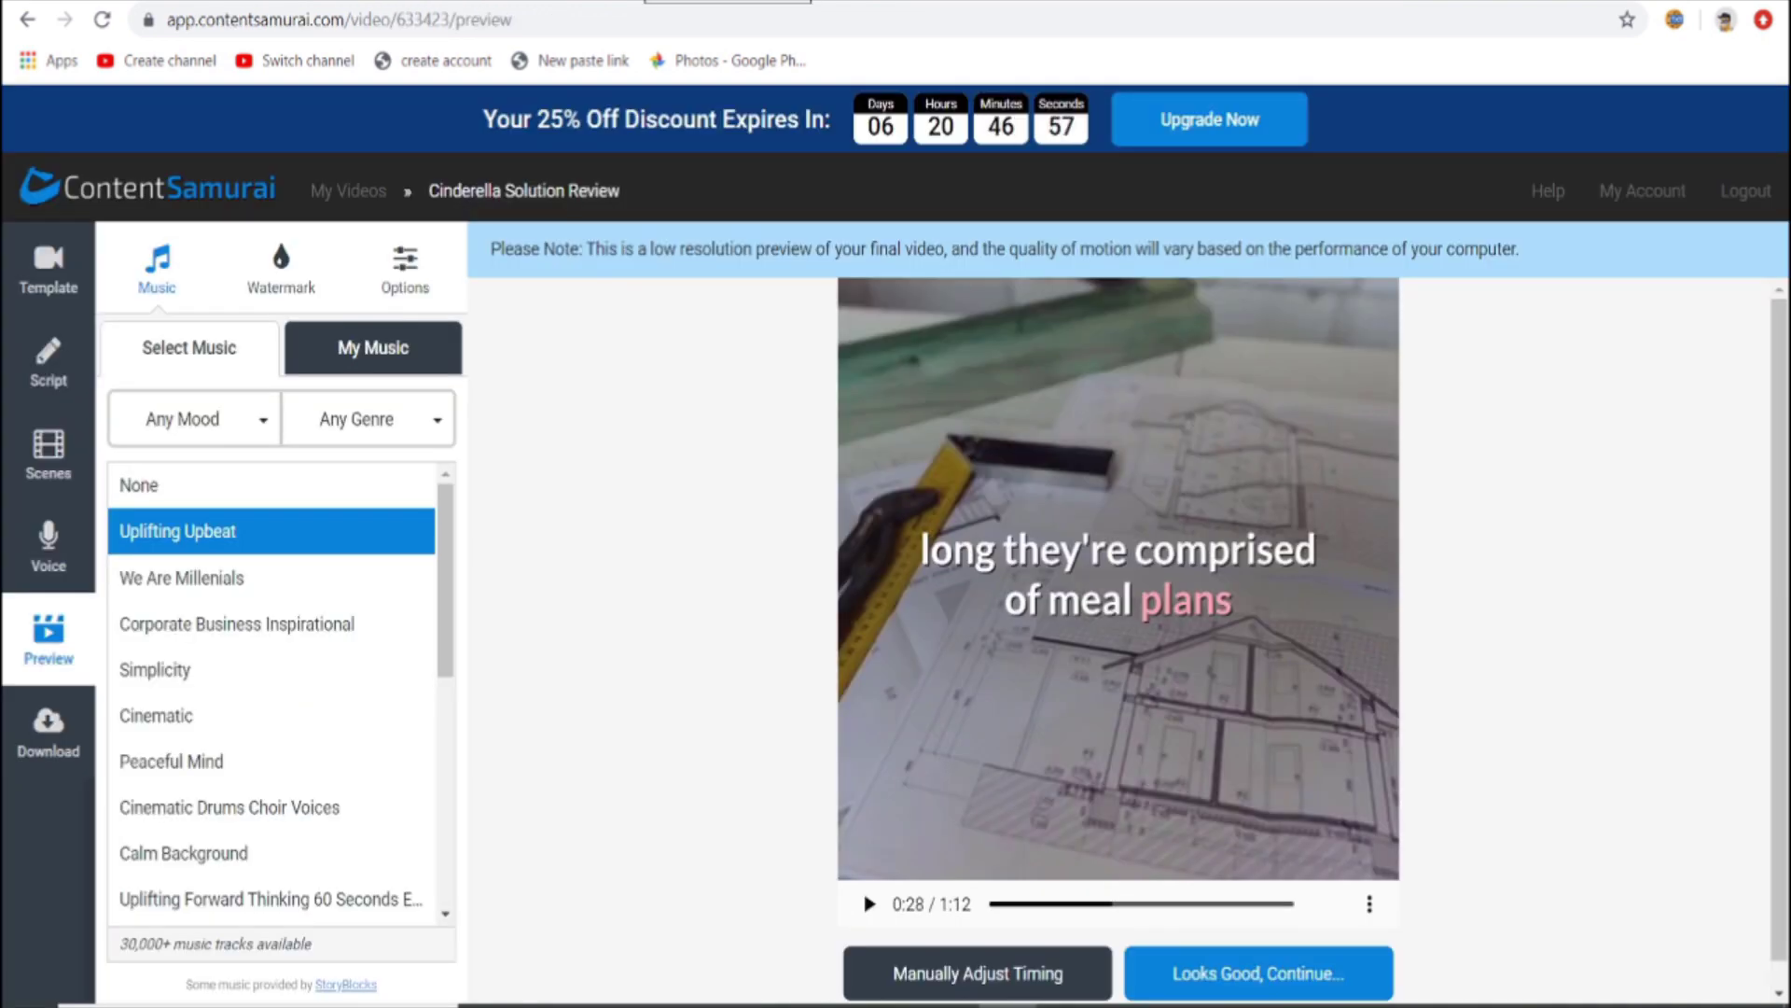
{"action": "left_click", "coordinate": [728, 1]}
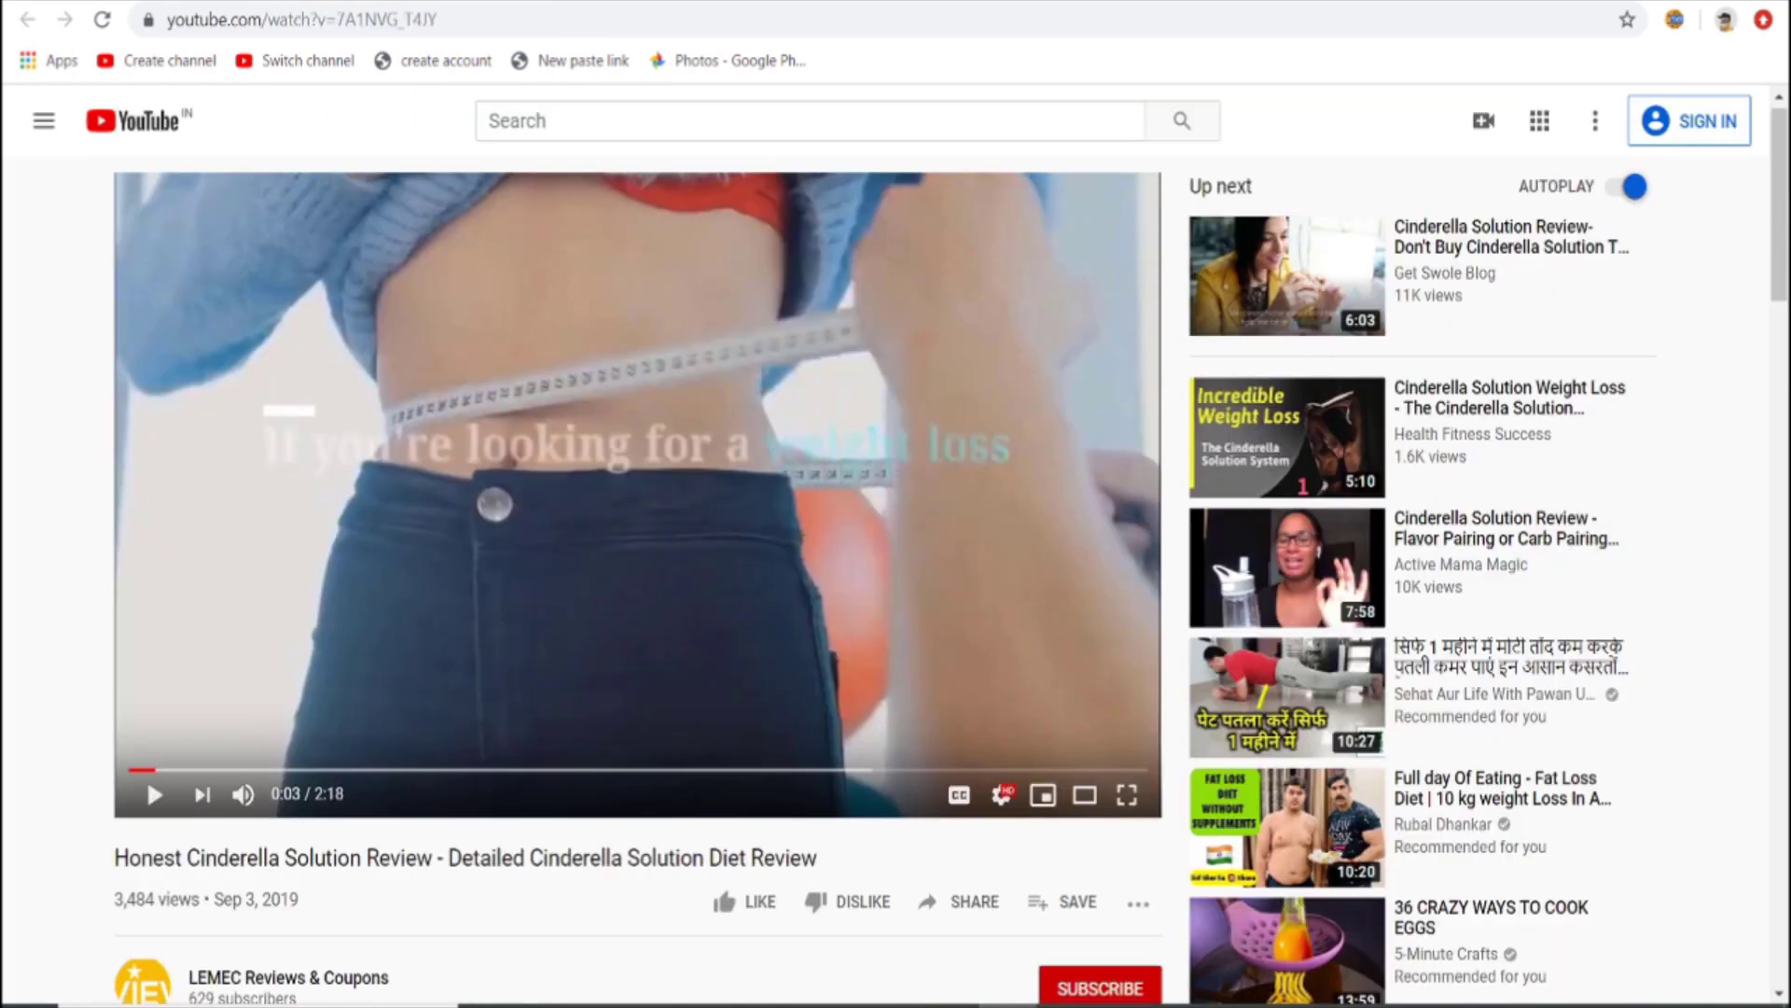